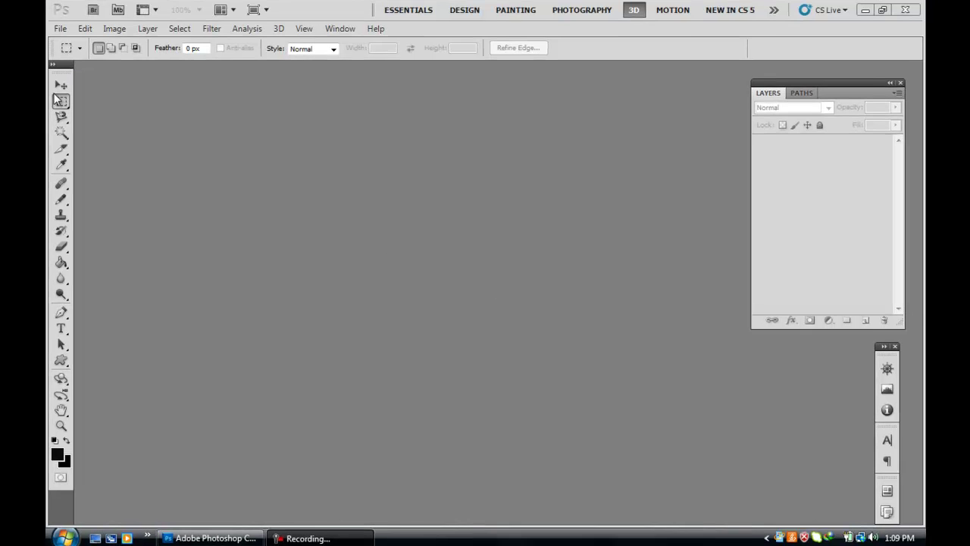
- Select the Move tool and bring up the File menu
left_click(16, 71)
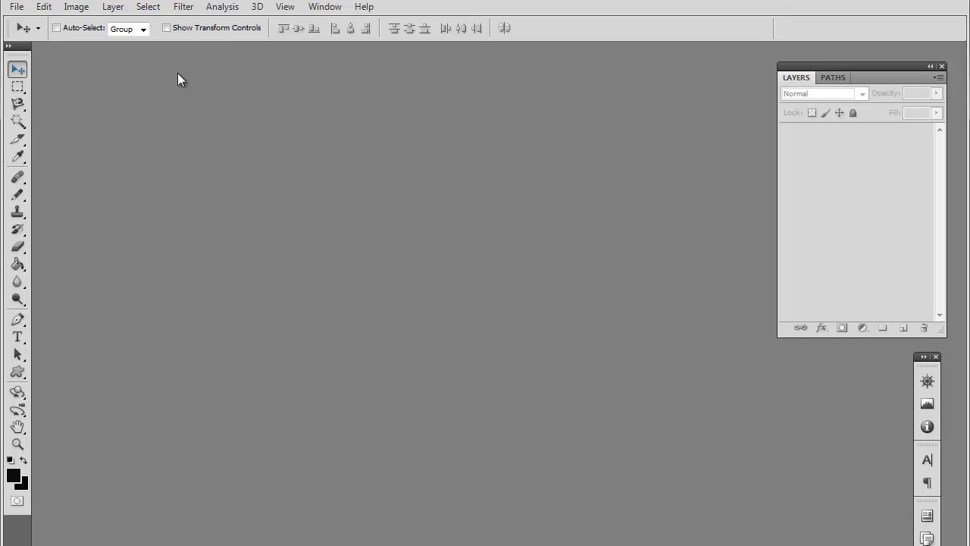
left_click(16, 7)
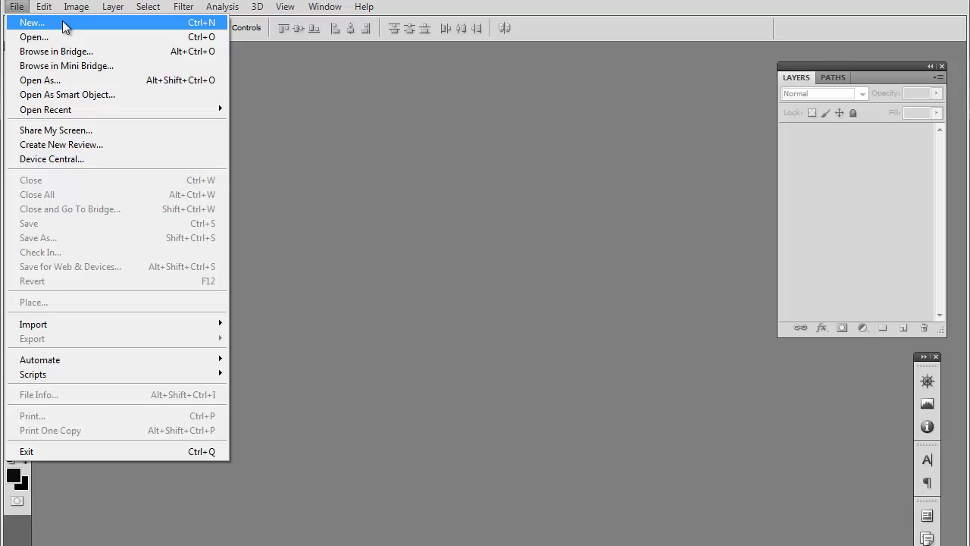
- Make a new document, Width 1000 px by Height 700 px, with transparent background
left_click(64, 23)
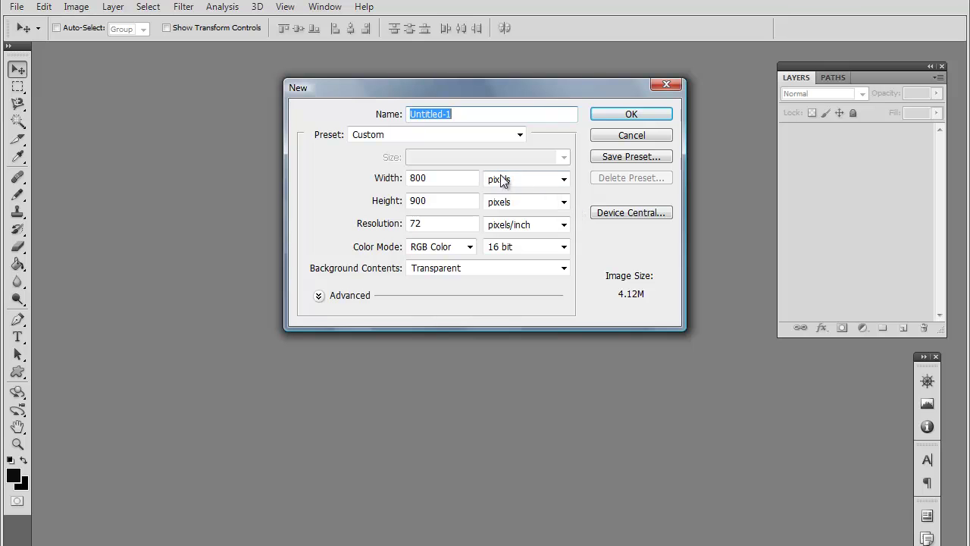
left_click_drag(452, 178, 389, 179)
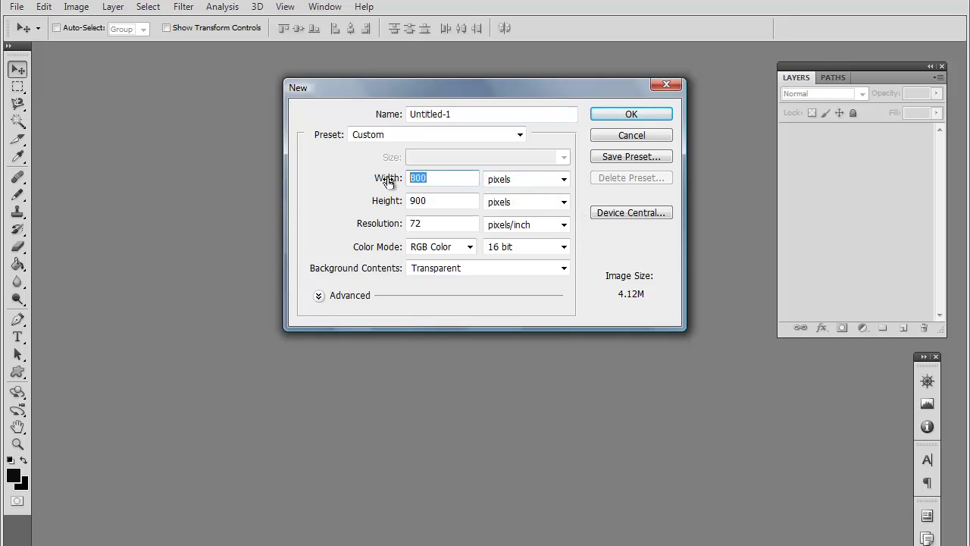
type("1000")
key("Tab")
key("Tab")
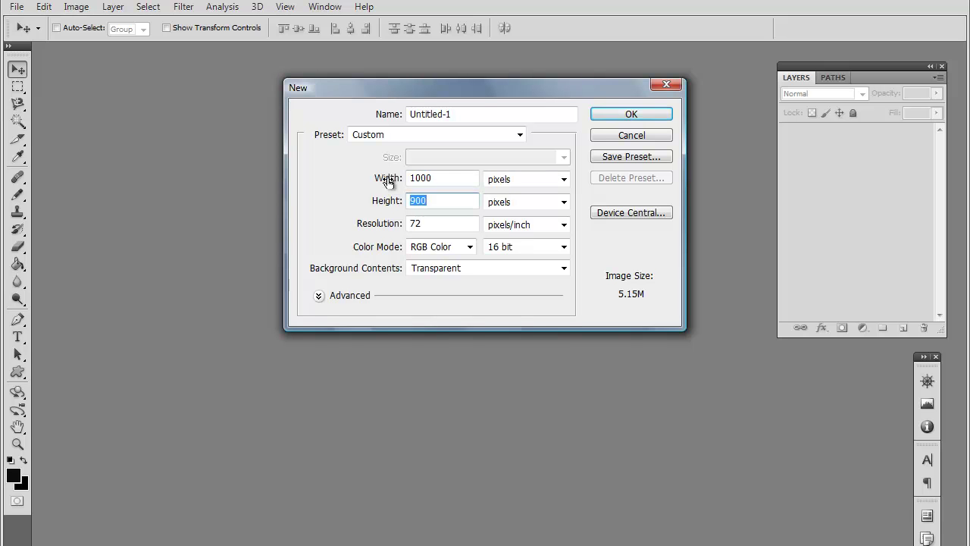
type("700")
key("Return")
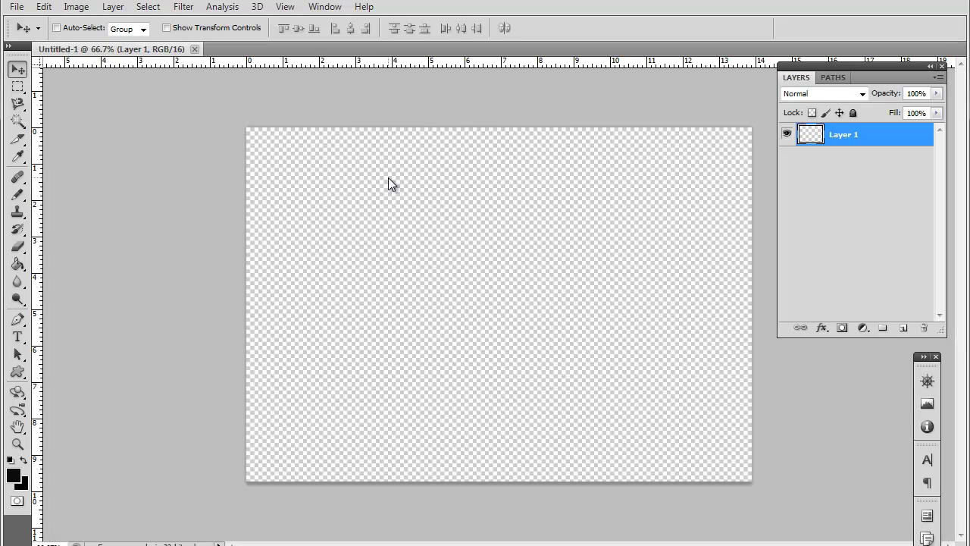
- Fit the canvas on screen and fill Layer 1 with near-black #0b0b0b
key("ctrl+1")
key("ctrl+0")
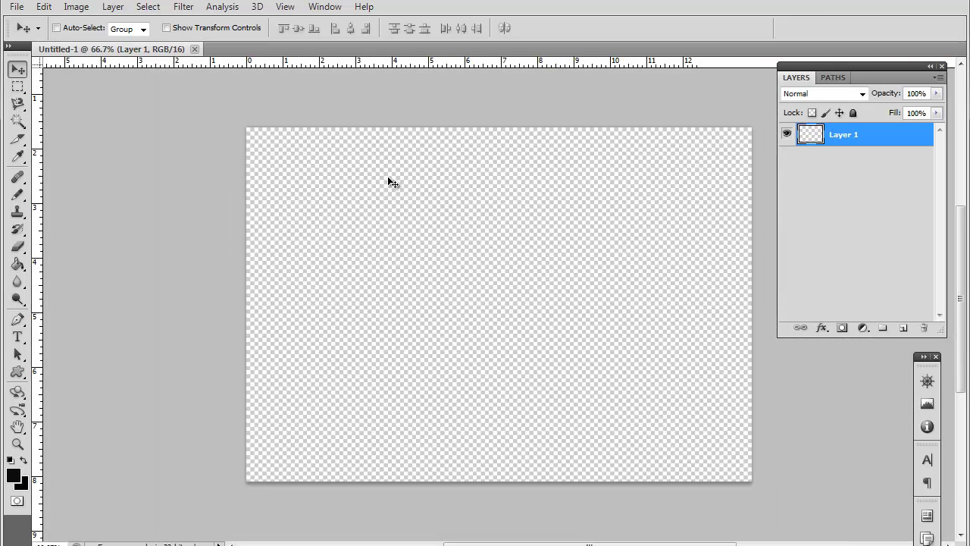
left_click(17, 264)
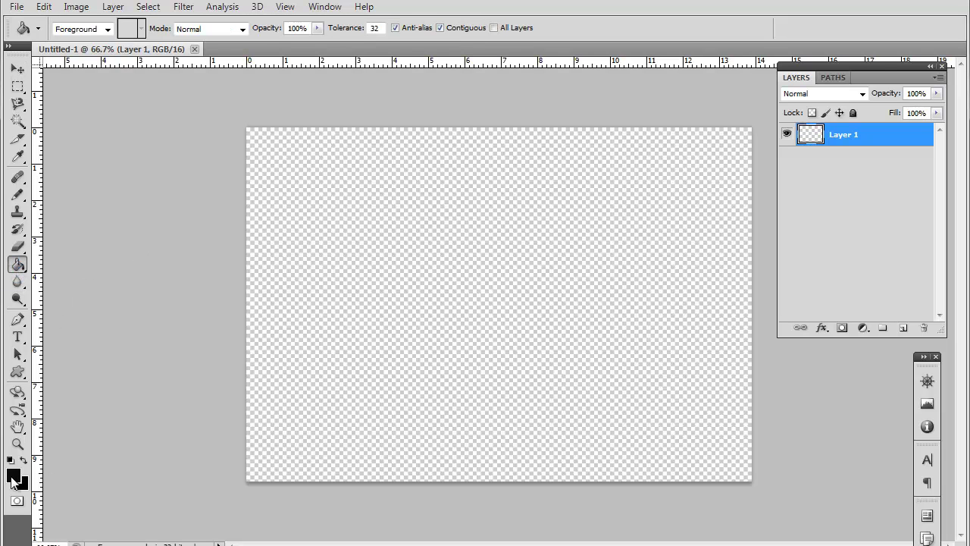
left_click(286, 349)
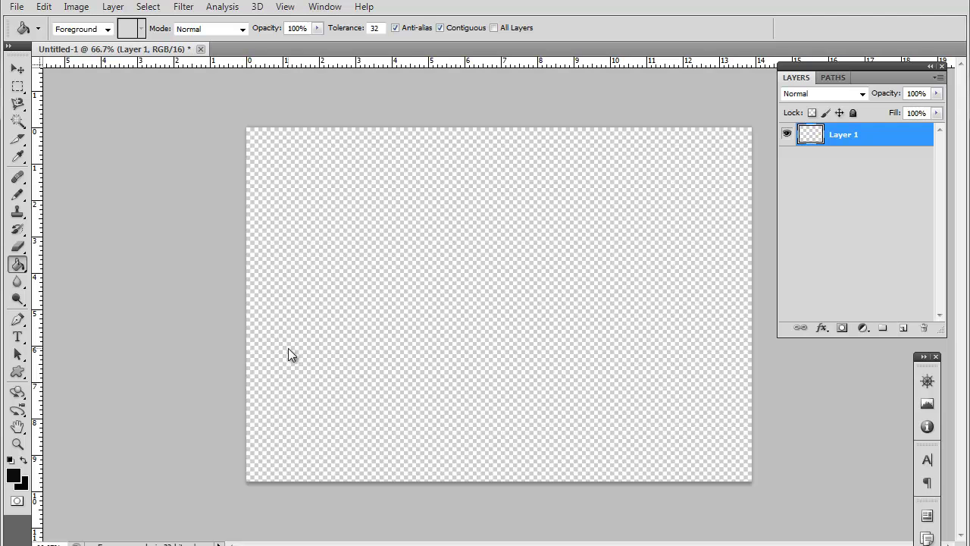
left_click(12, 476)
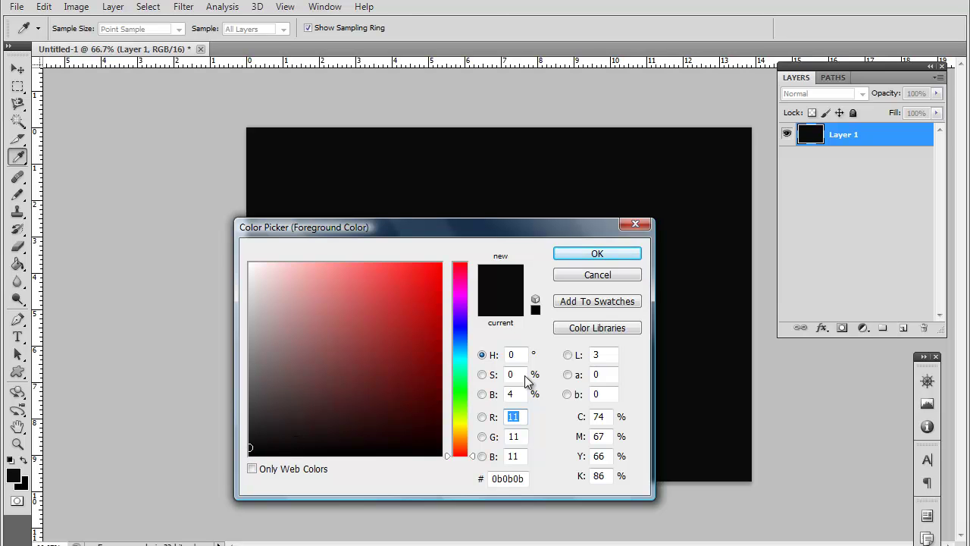
left_click(605, 255)
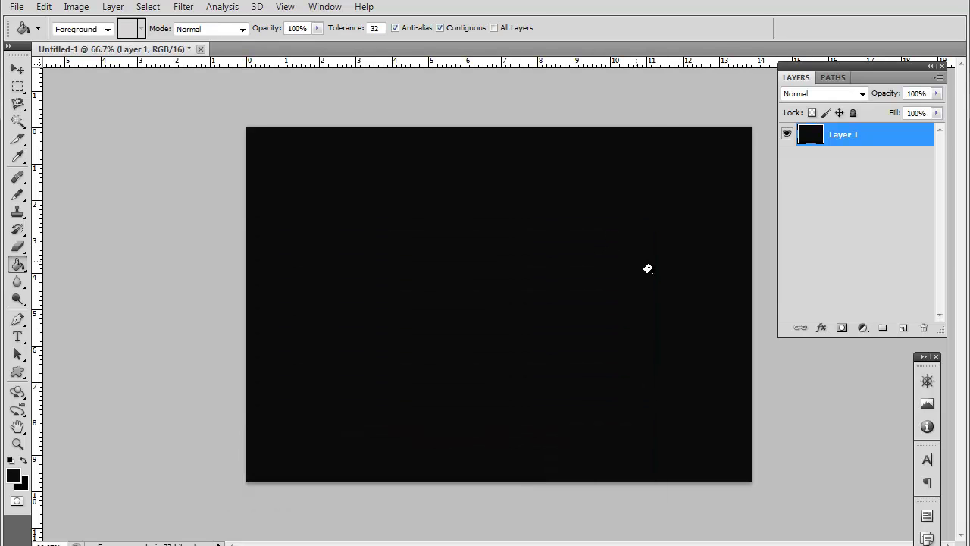
- Add Layer 2 and marquee-select a large rectangle across the lower canvas
left_click(902, 328)
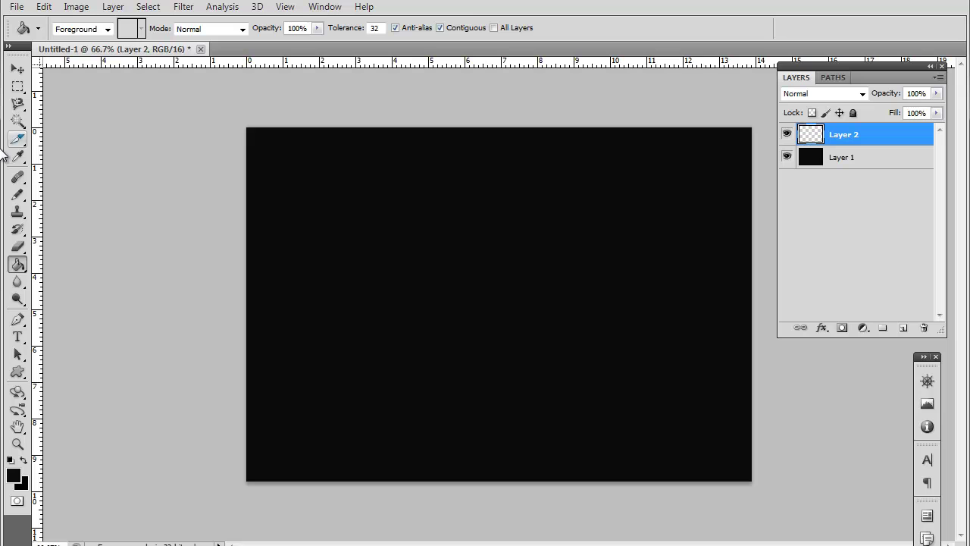
left_click(19, 88)
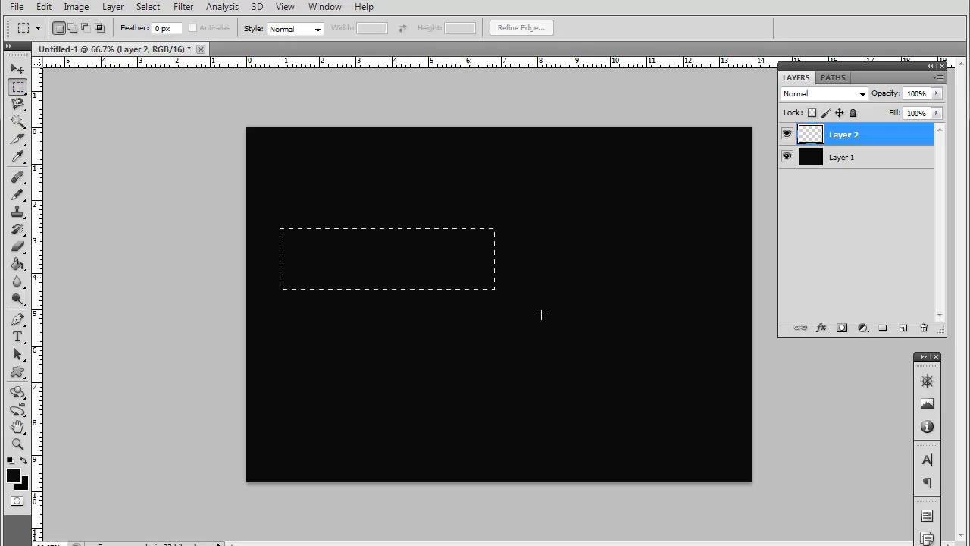
left_click_drag(680, 386, 740, 467)
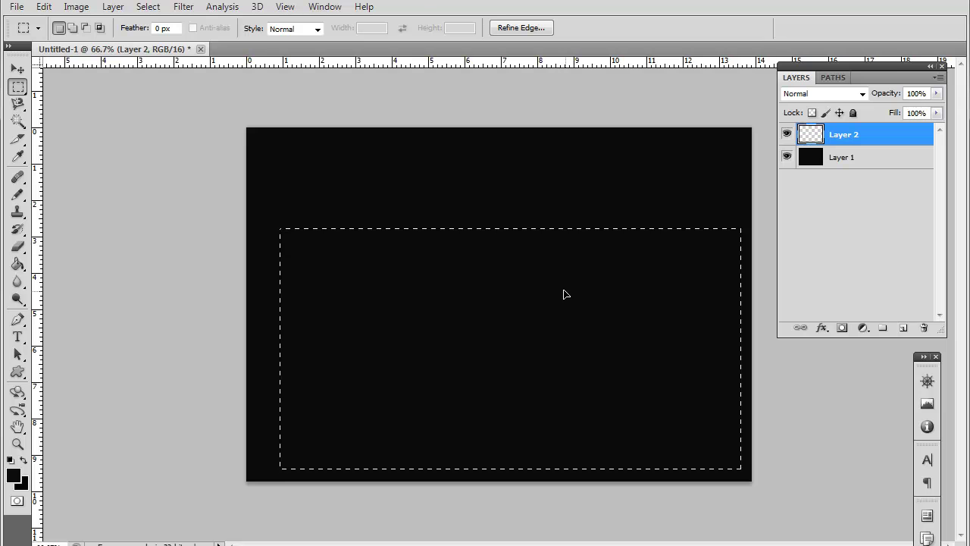
left_click_drag(565, 293, 552, 290)
- Fill the rectangular selection with near-white #f9f9f9
left_click(18, 264)
left_click(12, 475)
mouse_move(422, 297)
left_mouse_down()
mouse_move(323, 284)
mouse_move(205, 243)
left_mouse_up()
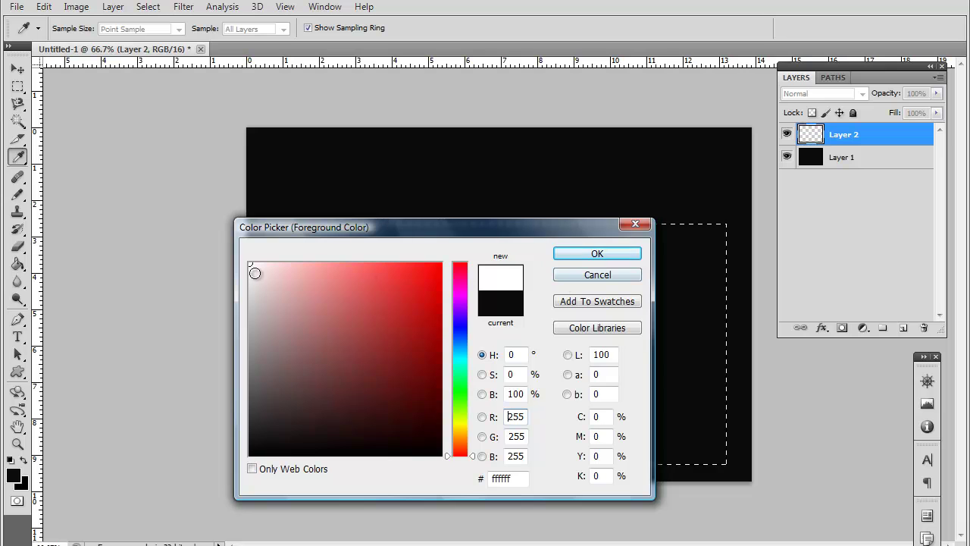
left_click_drag(251, 267, 235, 268)
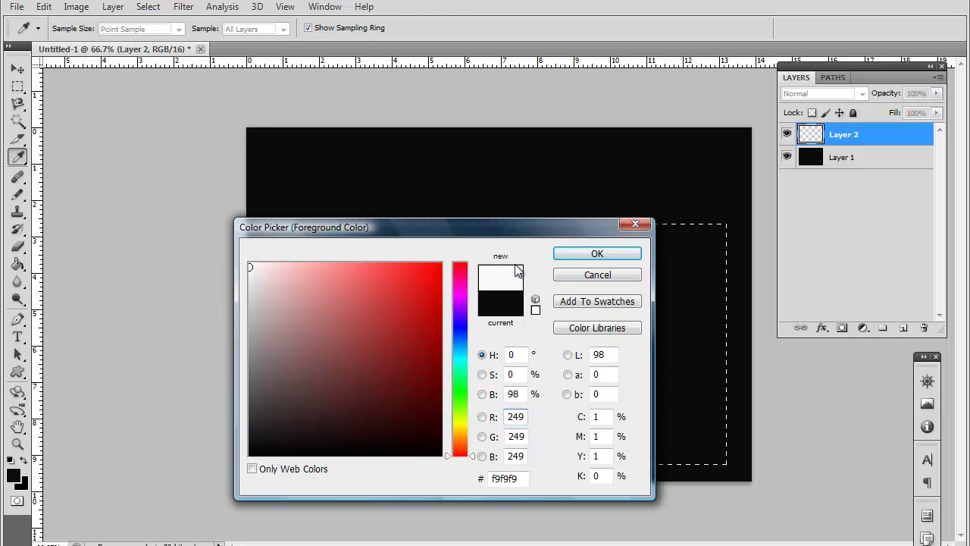
left_click(596, 254)
left_click(558, 270)
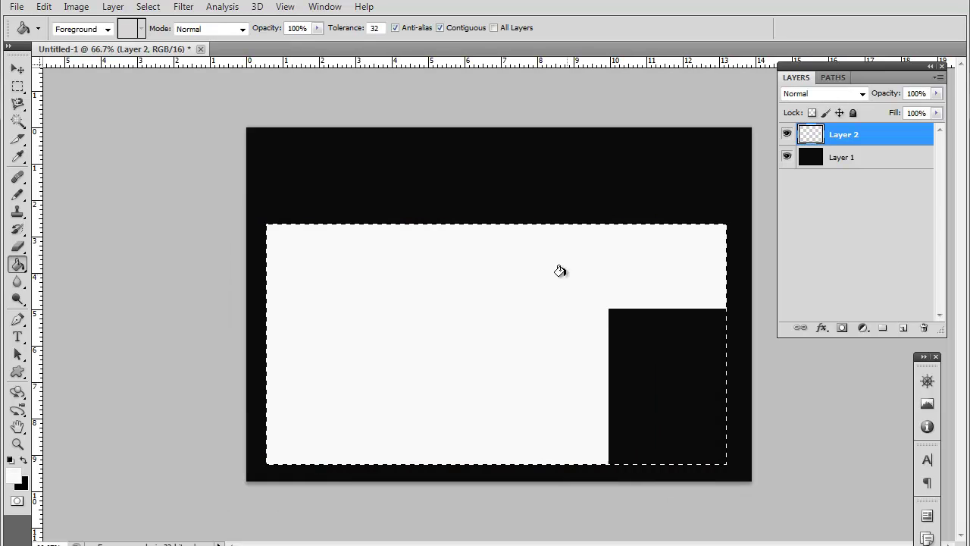
- Deselect and nudge the white rectangle right and down
key("ctrl+d")
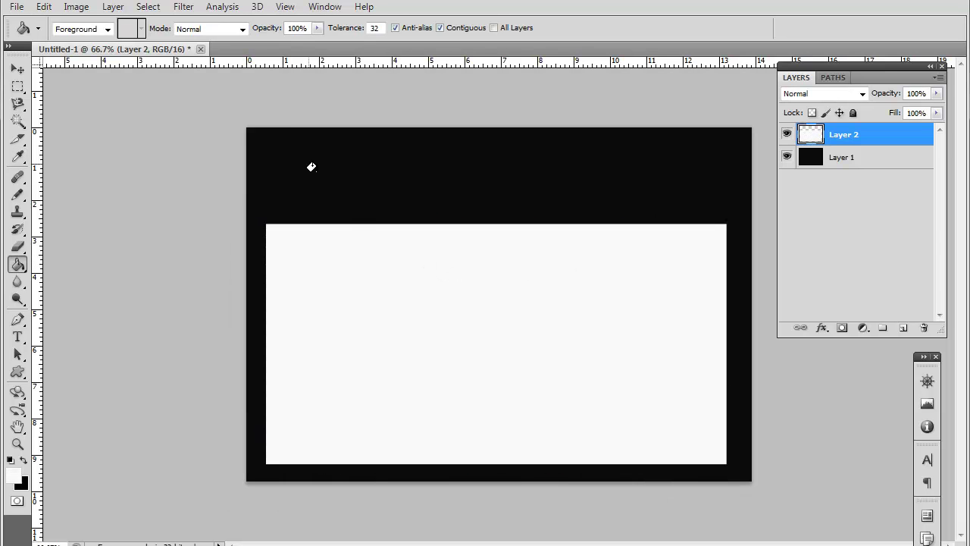
left_click(16, 68)
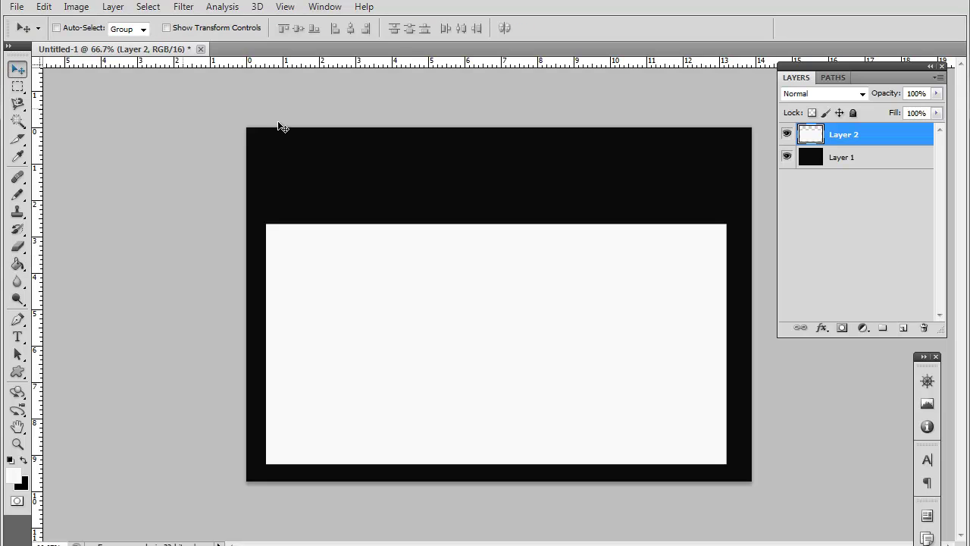
key("Right")
key("Right")
key("Right")
key("Right")
key("Right")
key("Right")
key("Right")
key("Right")
key("Right")
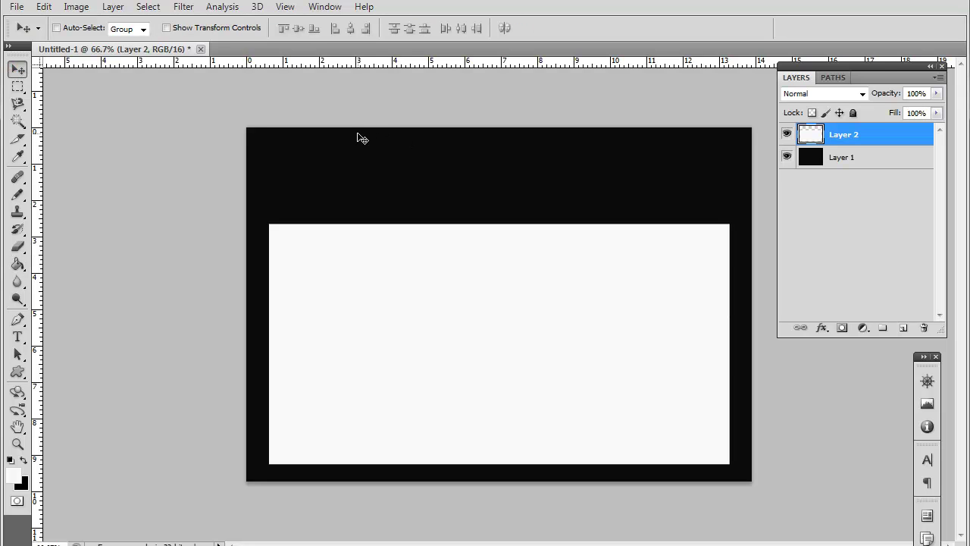
key("Down")
key("Down")
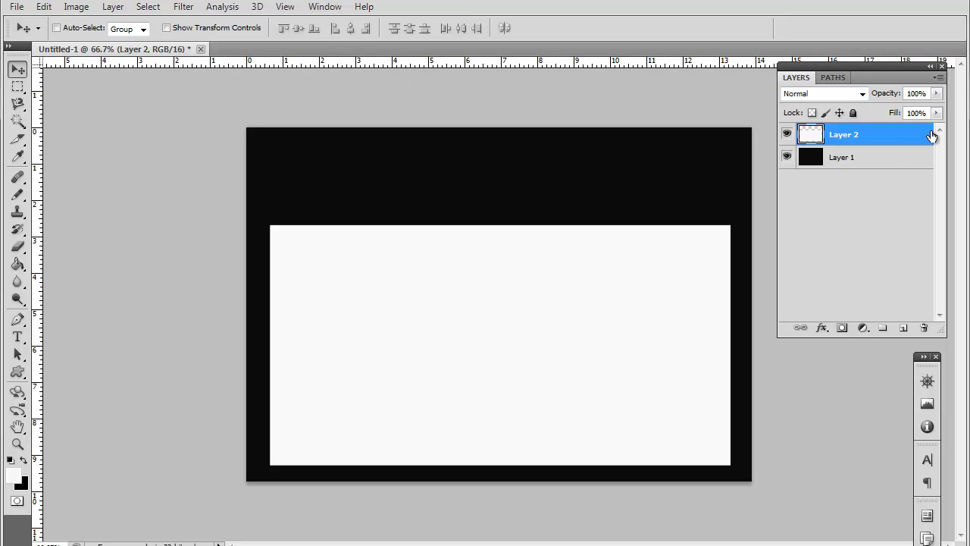
- Add a Drop Shadow to Layer 2: distance 0 px, opacity 85%, larger size
double_click(889, 137)
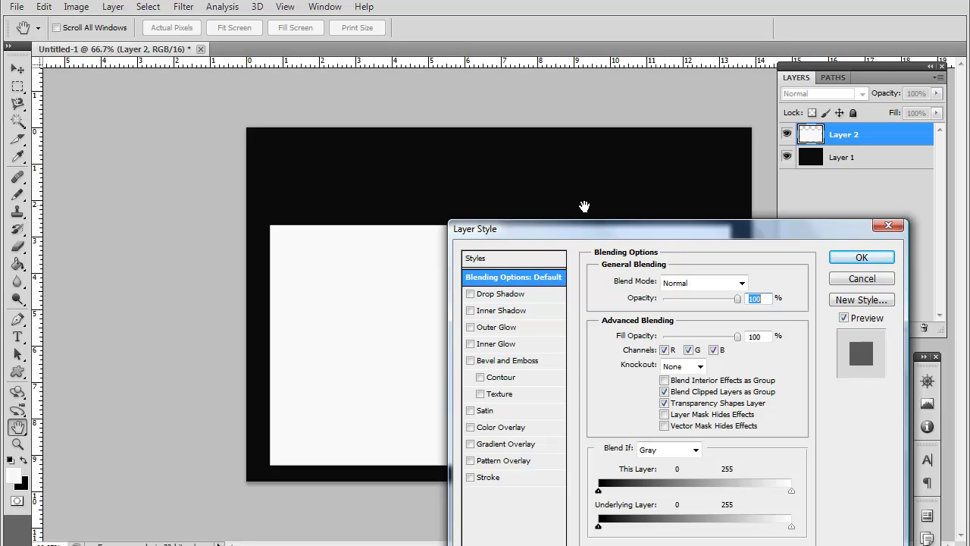
left_click_drag(558, 229, 843, 164)
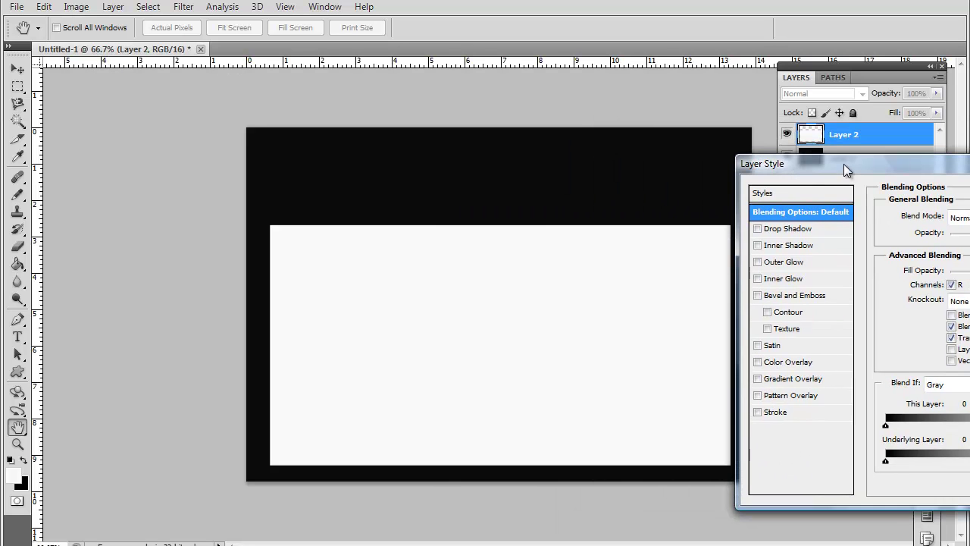
left_click(758, 229)
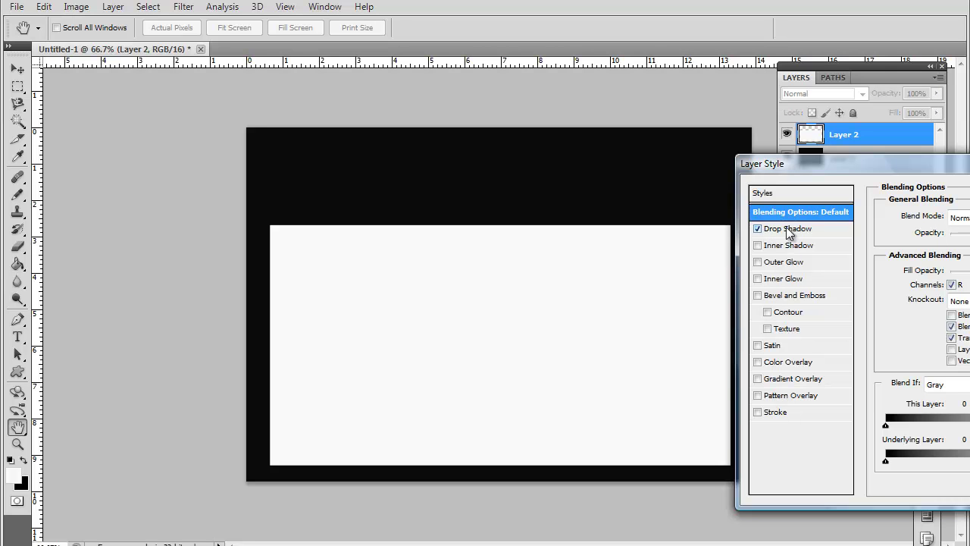
left_click(789, 229)
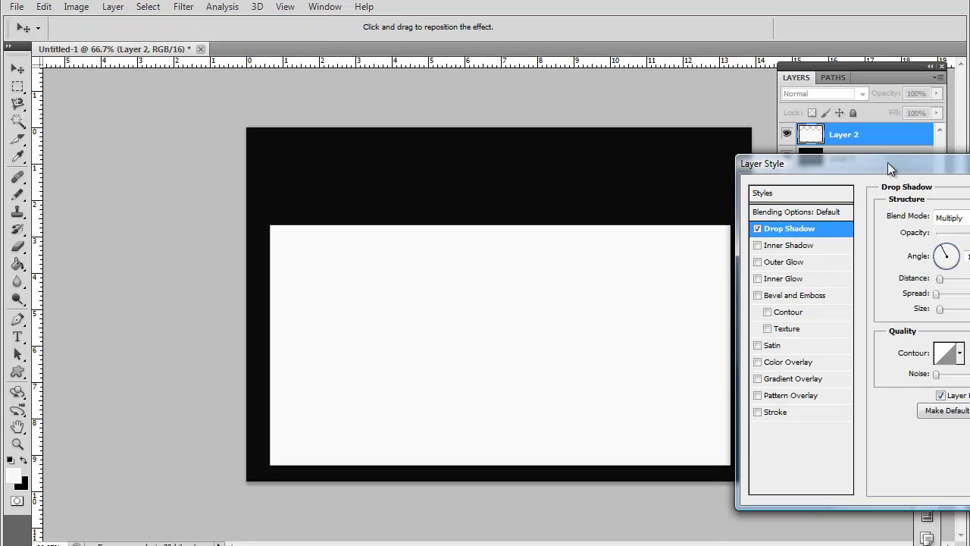
left_click_drag(887, 162, 941, 203)
key("ctrl+plus")
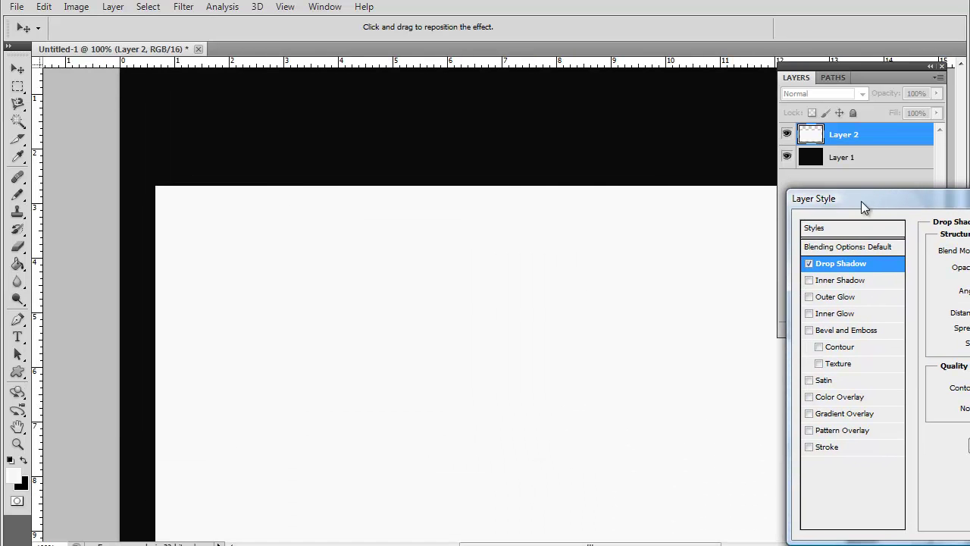
left_click_drag(860, 201, 548, 152)
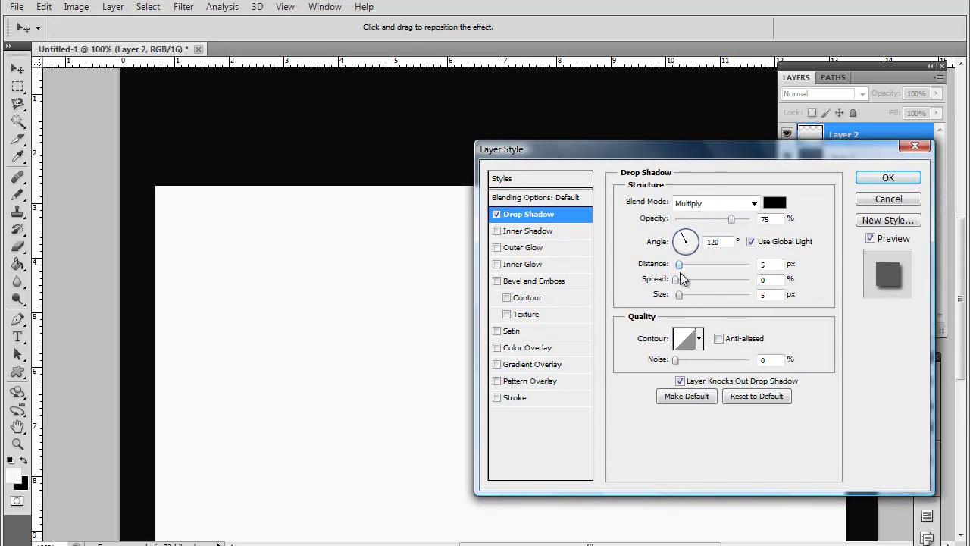
left_click_drag(679, 264, 674, 264)
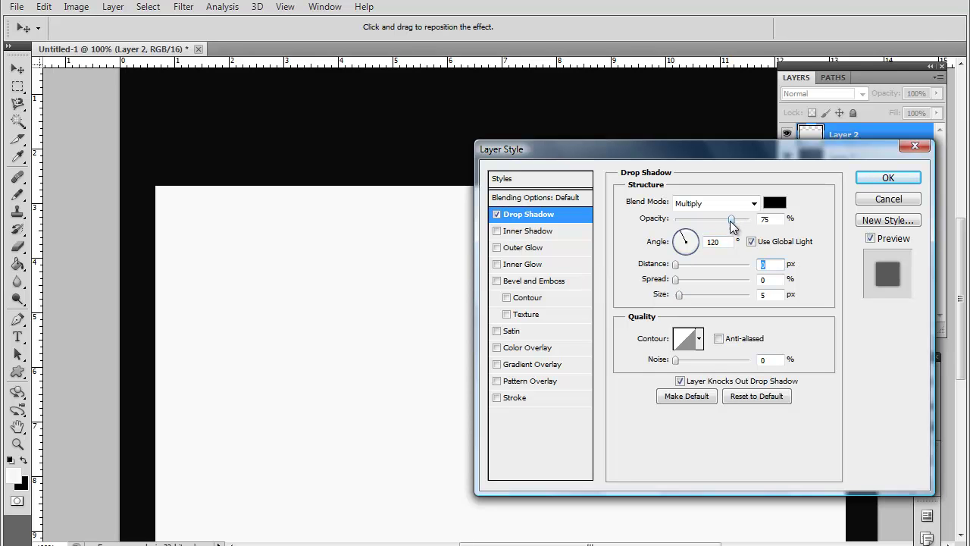
mouse_move(732, 219)
left_mouse_down()
mouse_move(742, 233)
mouse_move(738, 226)
left_mouse_up()
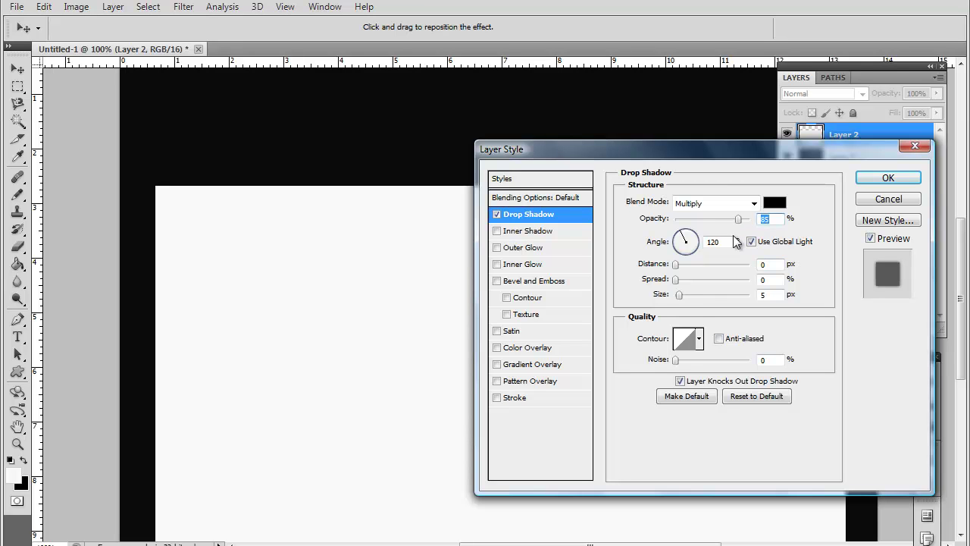
left_click_drag(680, 297, 681, 297)
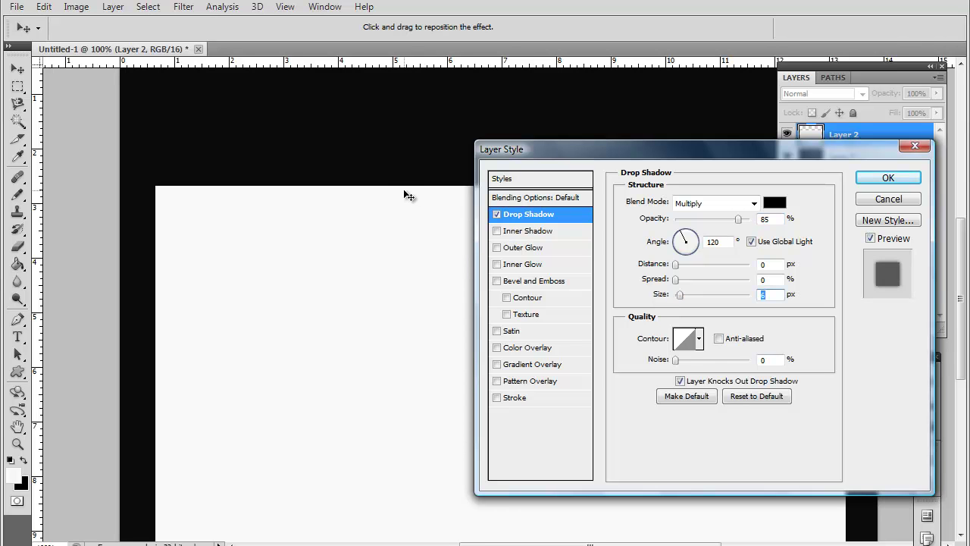
left_click(886, 177)
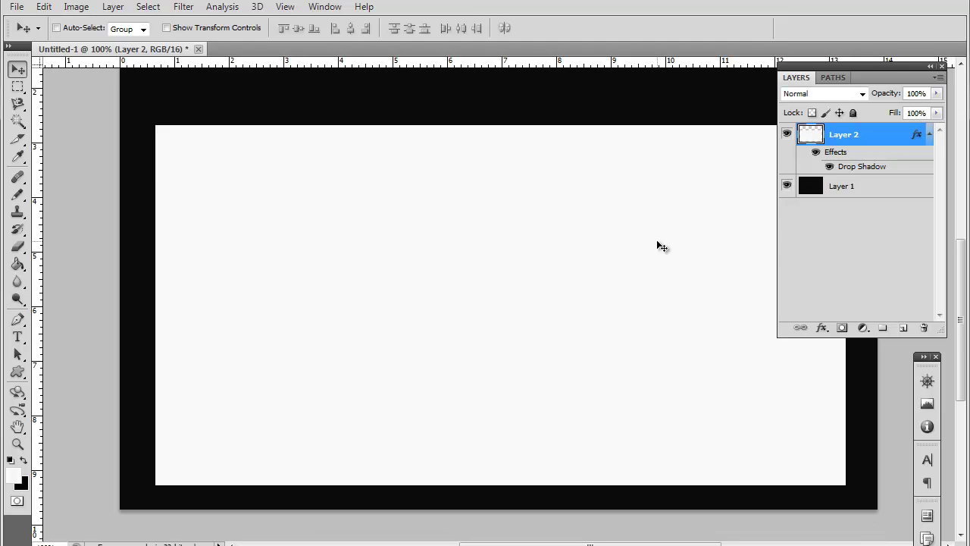
- Create a new layer group and rename it 'Background'
scroll(656, 240, "up", 5)
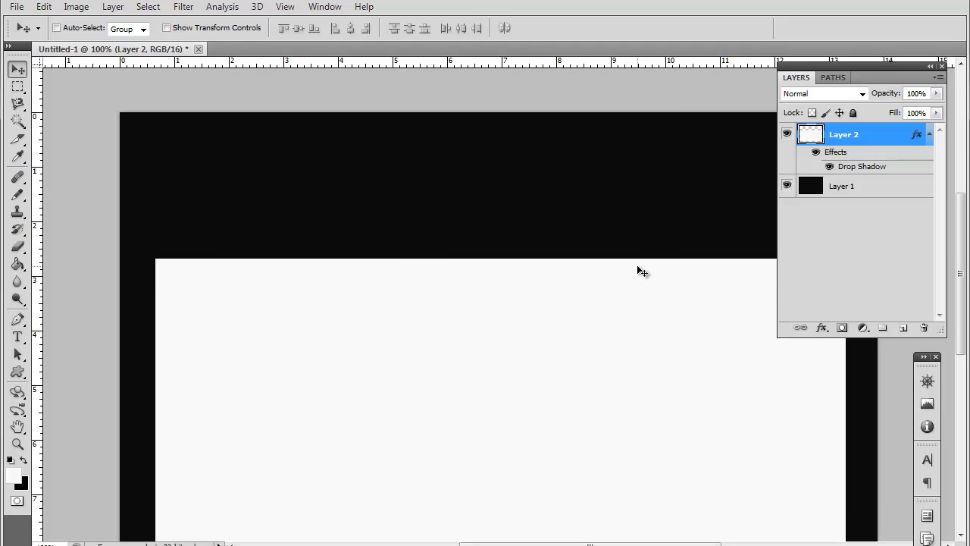
scroll(614, 268, "down", 3)
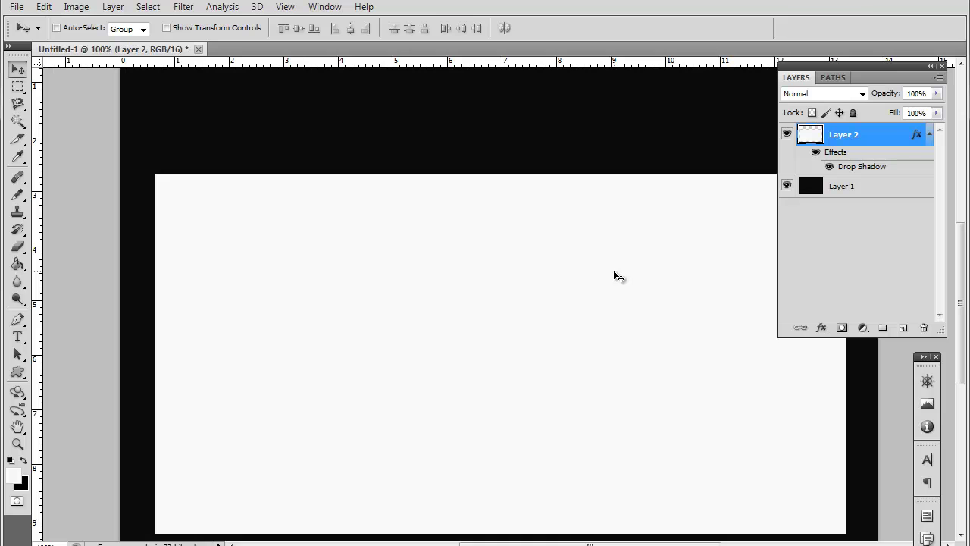
scroll(629, 270, "up", 1)
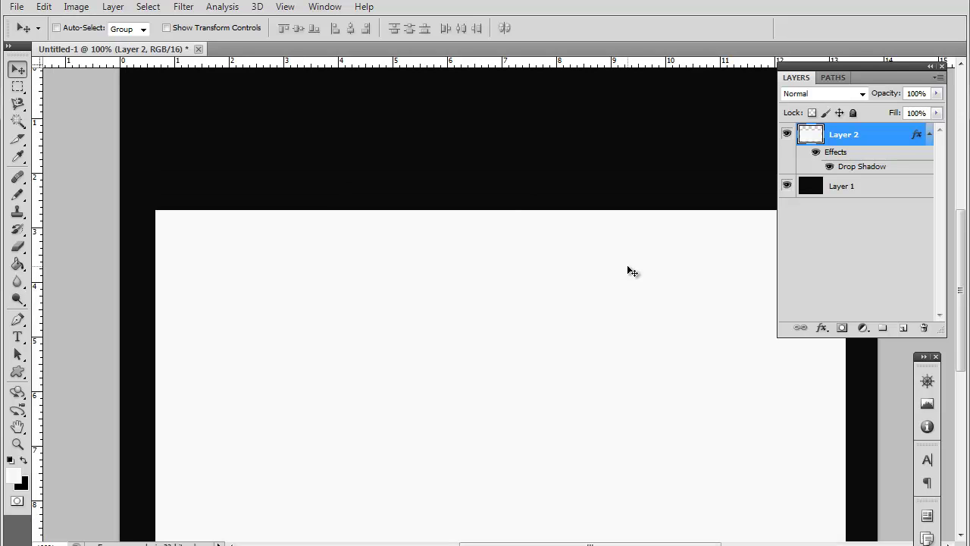
left_click(877, 332)
double_click(853, 131)
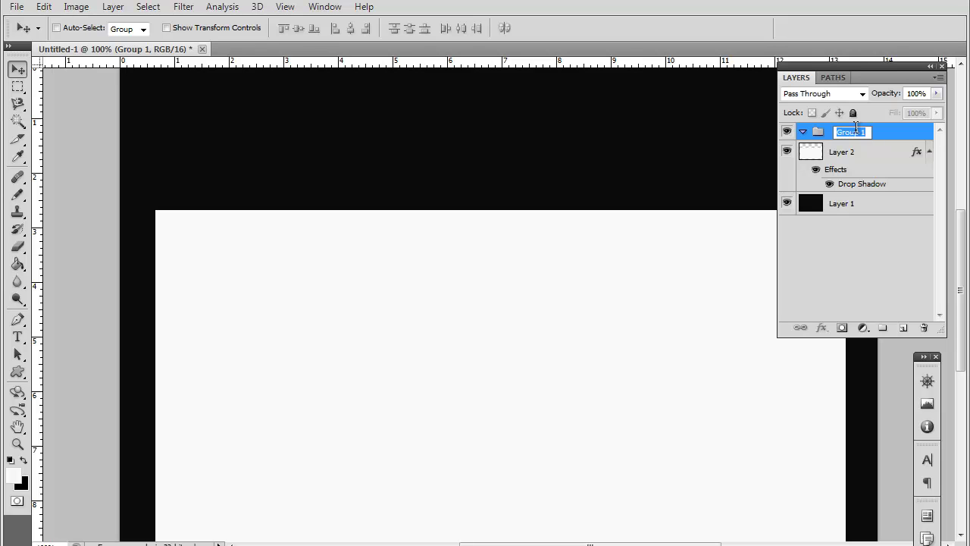
type("Background")
key("Return")
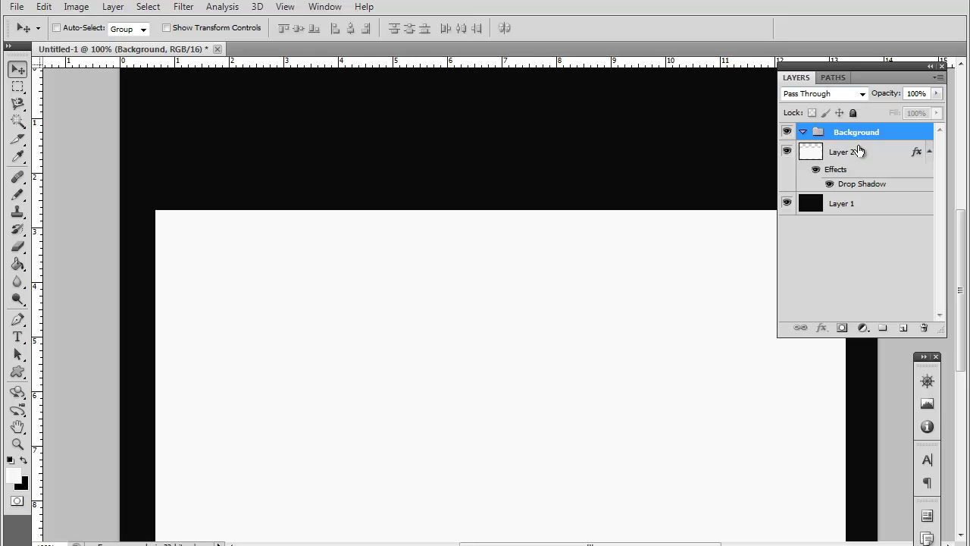
- Move Layer 2 and Layer 1 together into the Background group
left_click(860, 153)
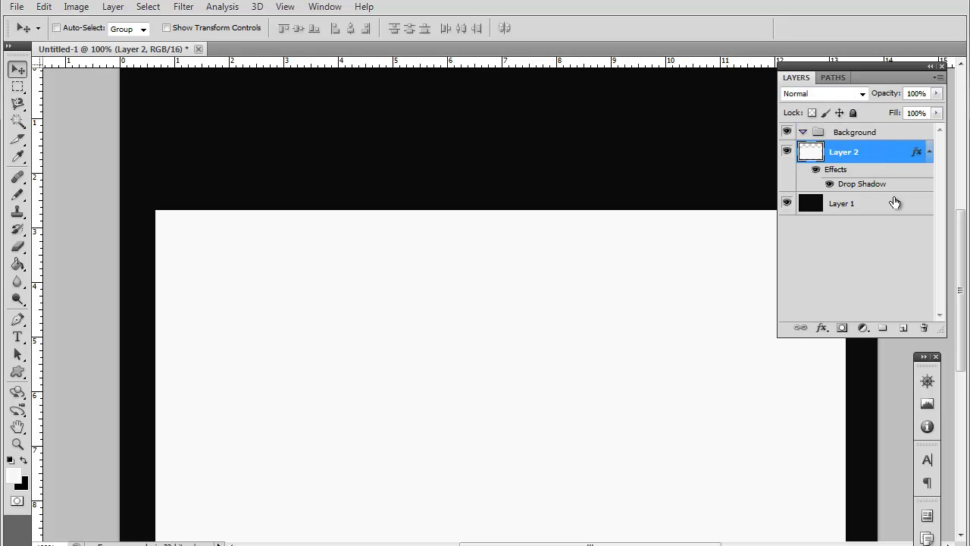
left_click(894, 201, "shift")
left_click_drag(859, 152, 862, 135)
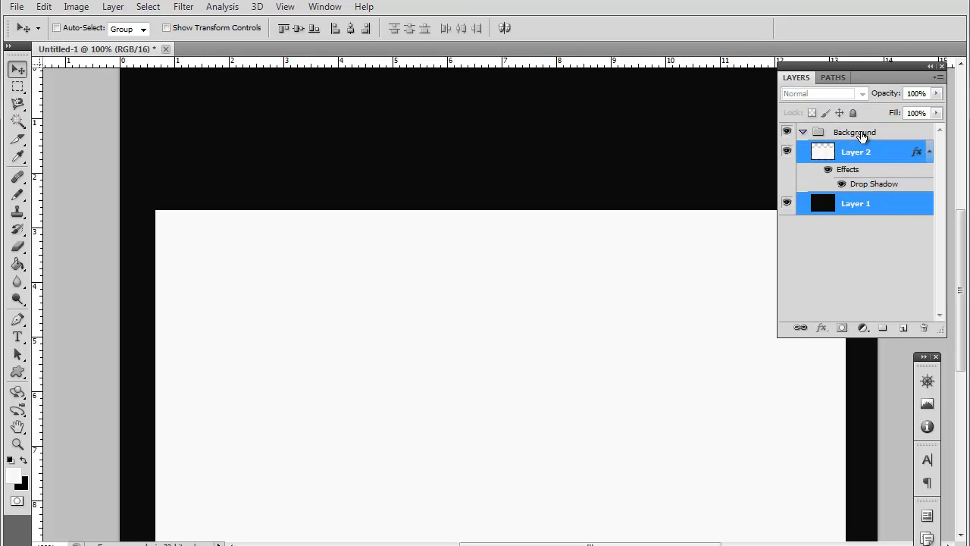
left_click(867, 133)
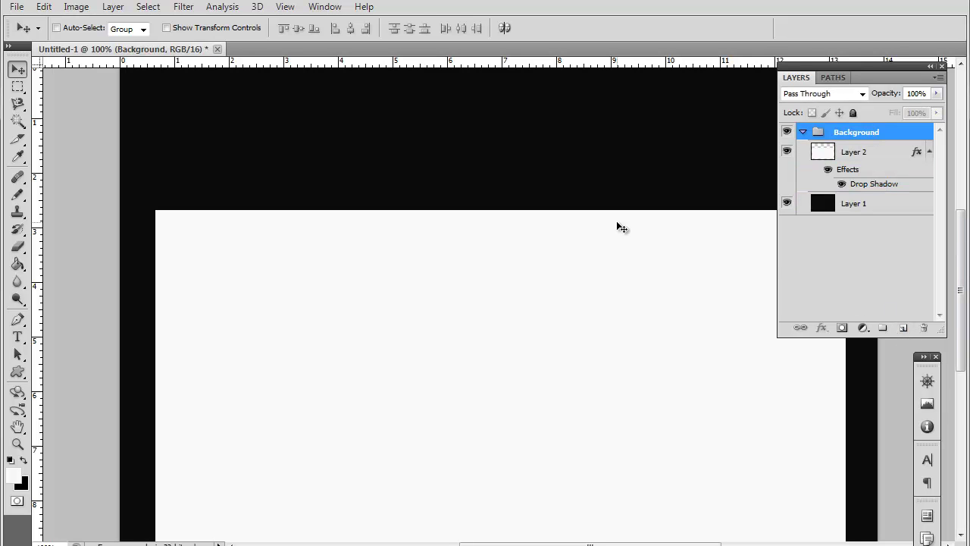
scroll(561, 227, "down", 2)
scroll(565, 230, "up", 1)
scroll(565, 230, "up", 2)
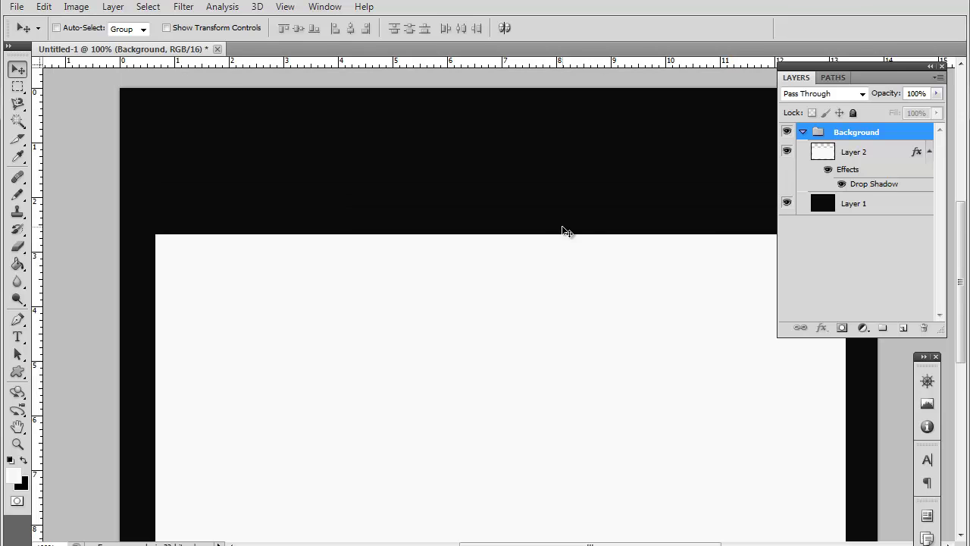
- Create another layer group named 'Navigation Bar' above Background
left_click(885, 331)
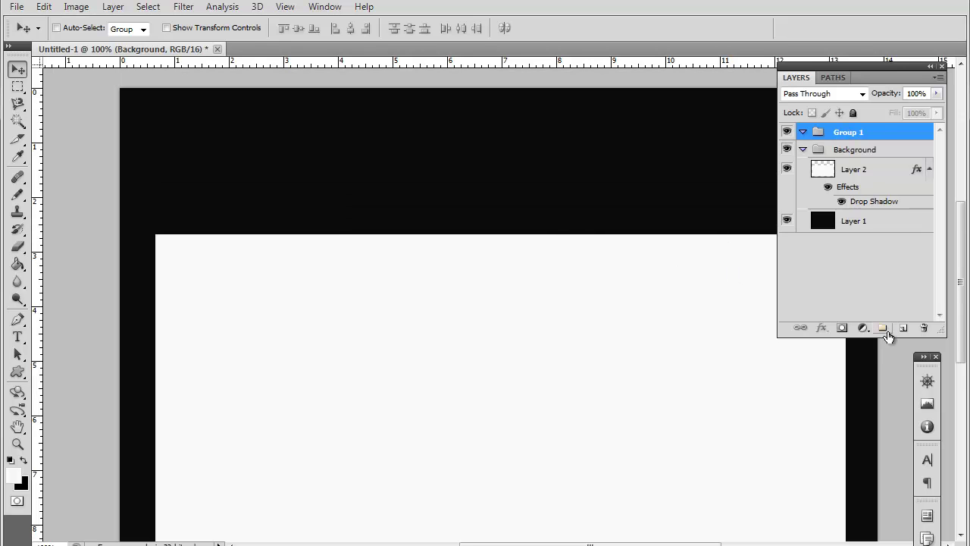
left_click(802, 150)
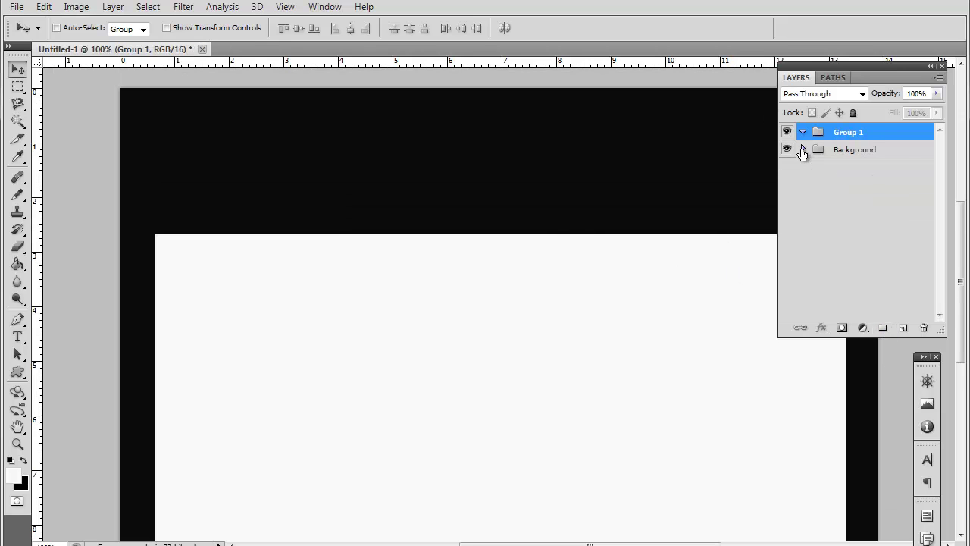
double_click(850, 133)
type("N")
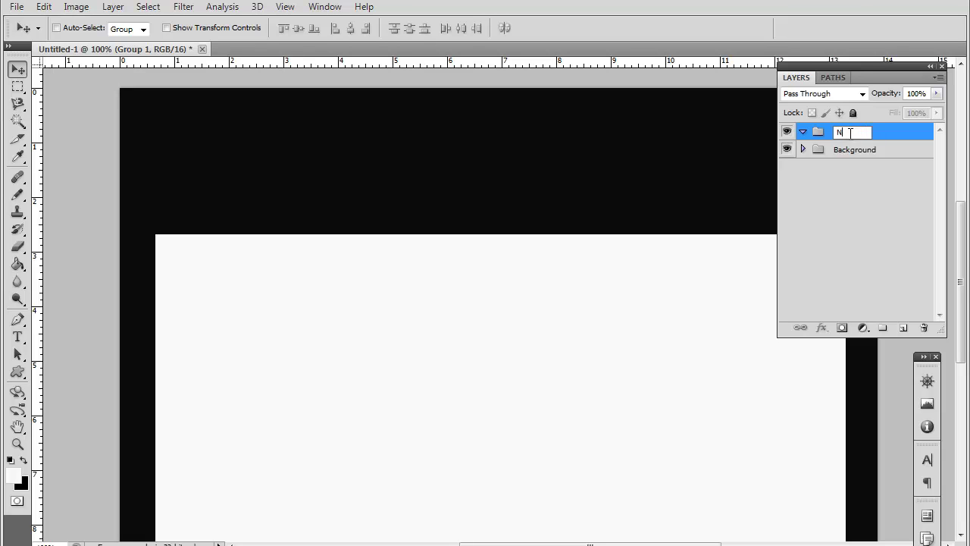
type("avigation B")
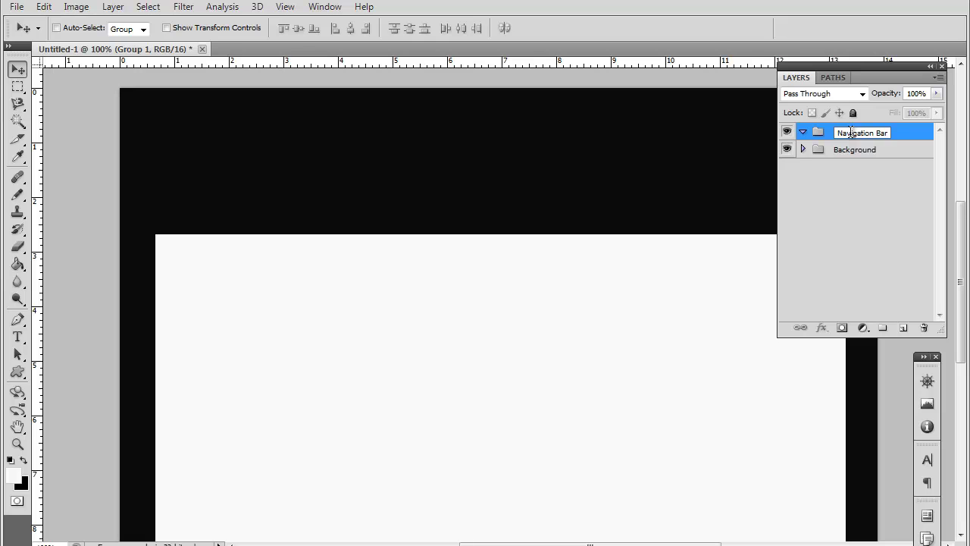
type("ar")
key("Return")
- Load Layer 2's white rectangle as a selection via Load Selection
left_click(803, 149)
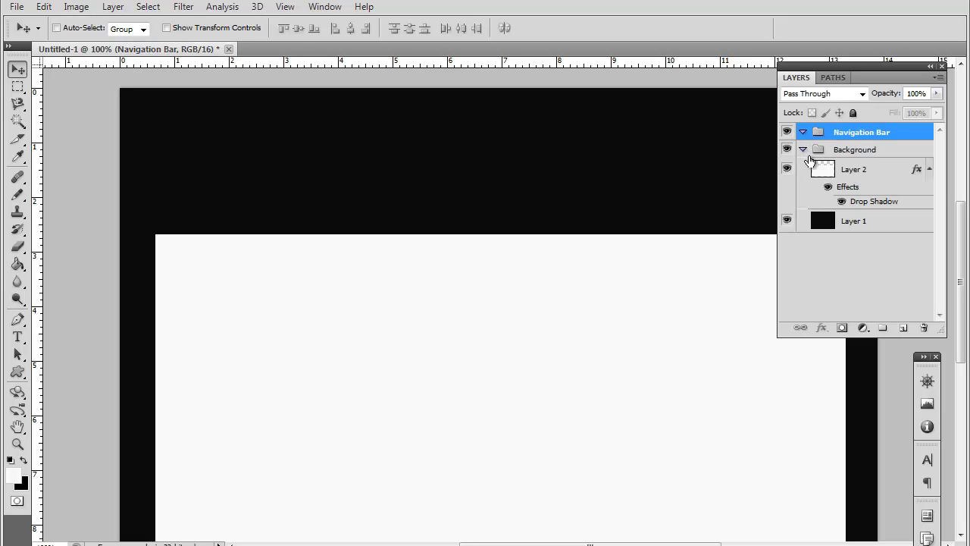
left_click(879, 173)
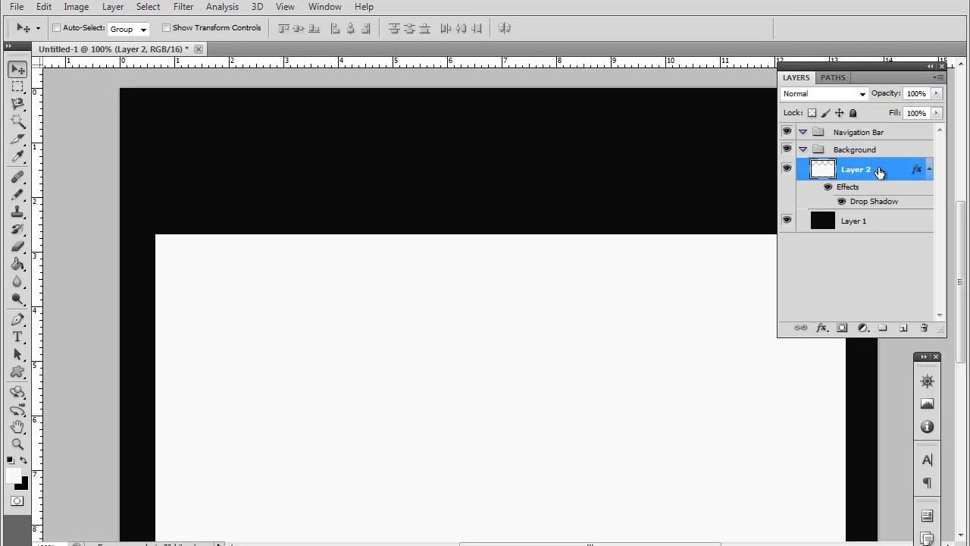
left_click(153, 11)
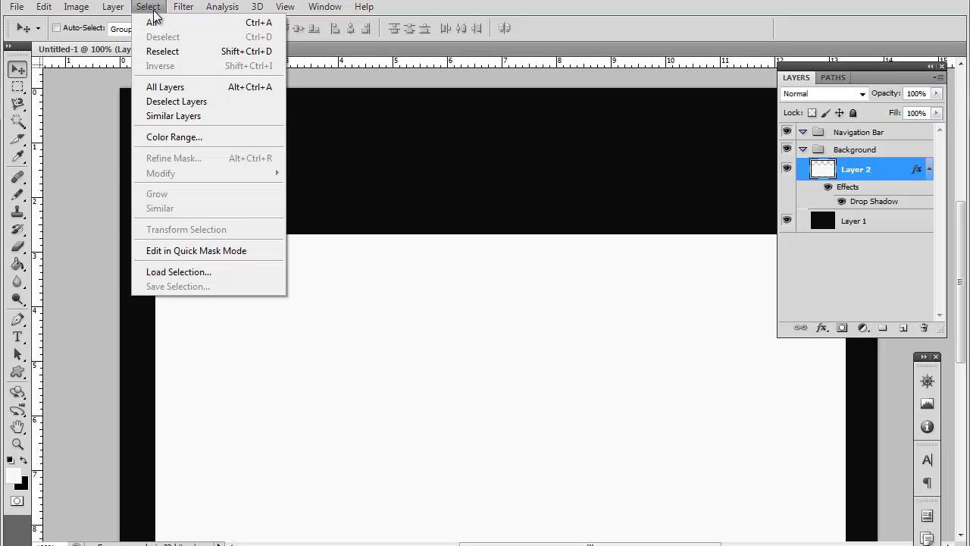
left_click(192, 272)
left_click(585, 137)
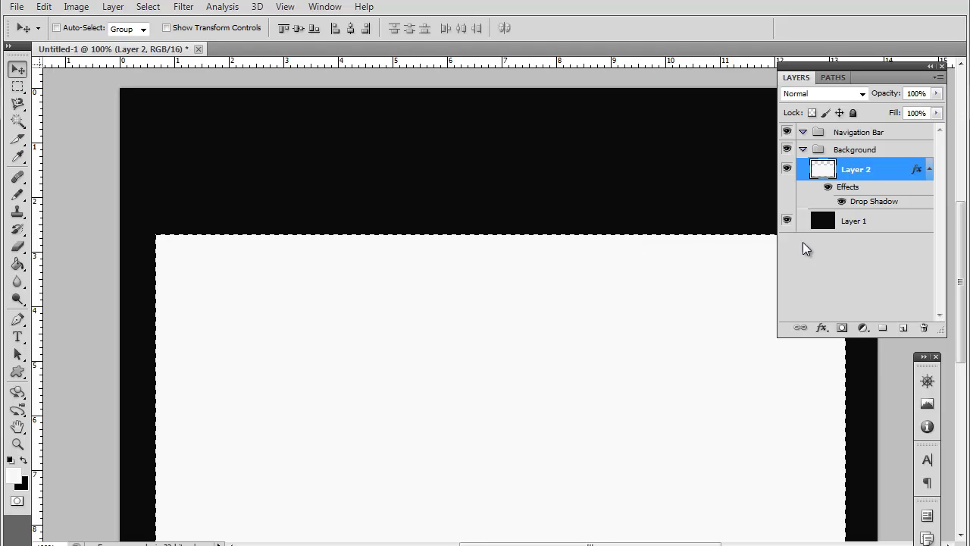
- Transform the selection into a top strip 77.72% wide and 17.05% high
scroll(859, 439, "down", 2)
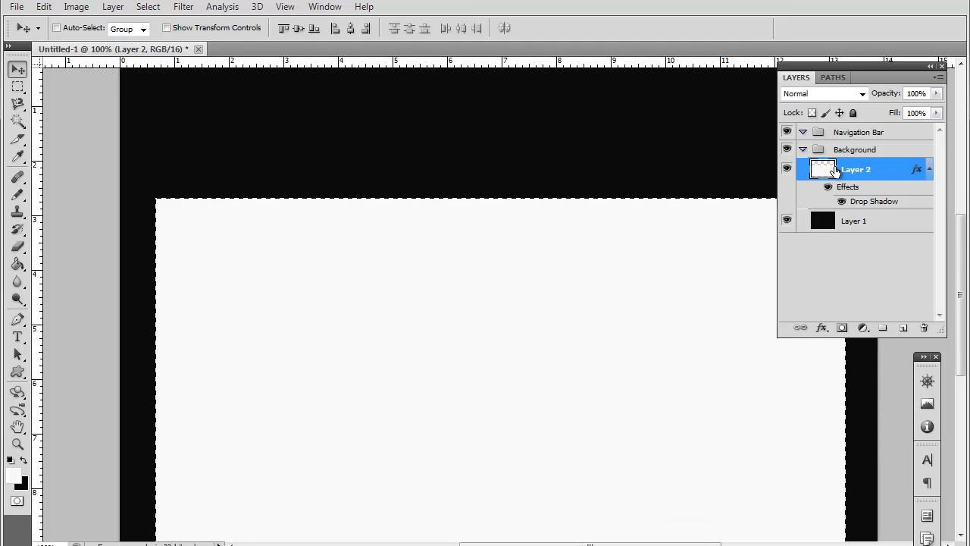
left_click(150, 7)
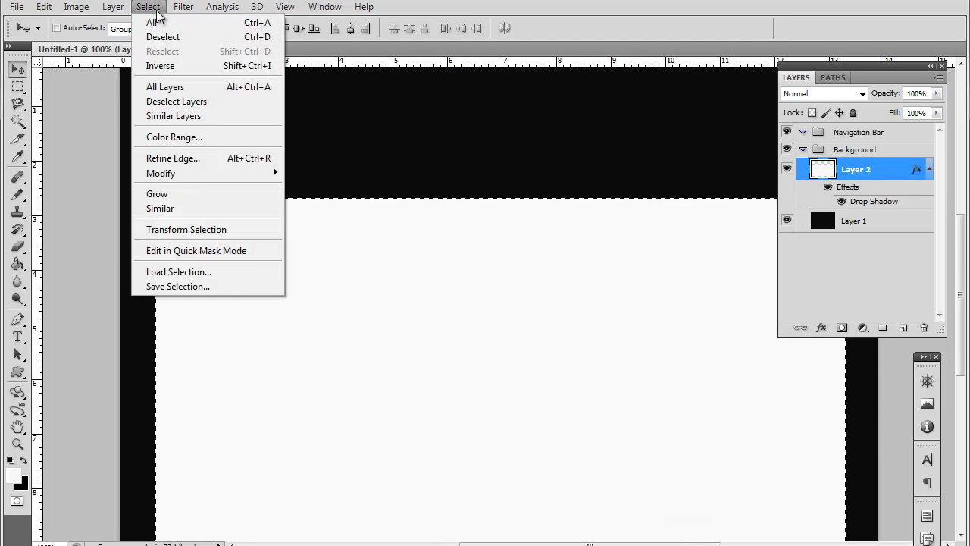
left_click(260, 228)
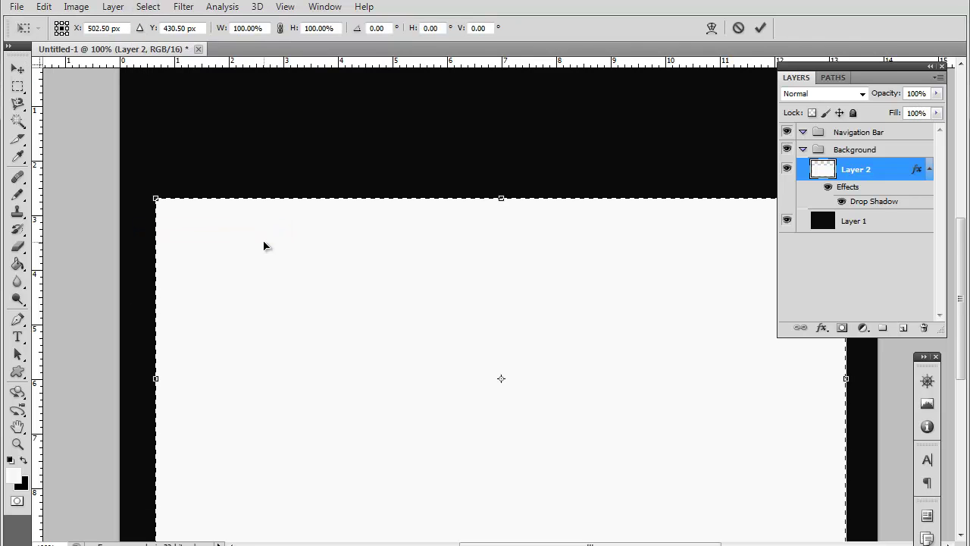
scroll(306, 288, "down", 5)
left_click_drag(501, 473, 509, 175)
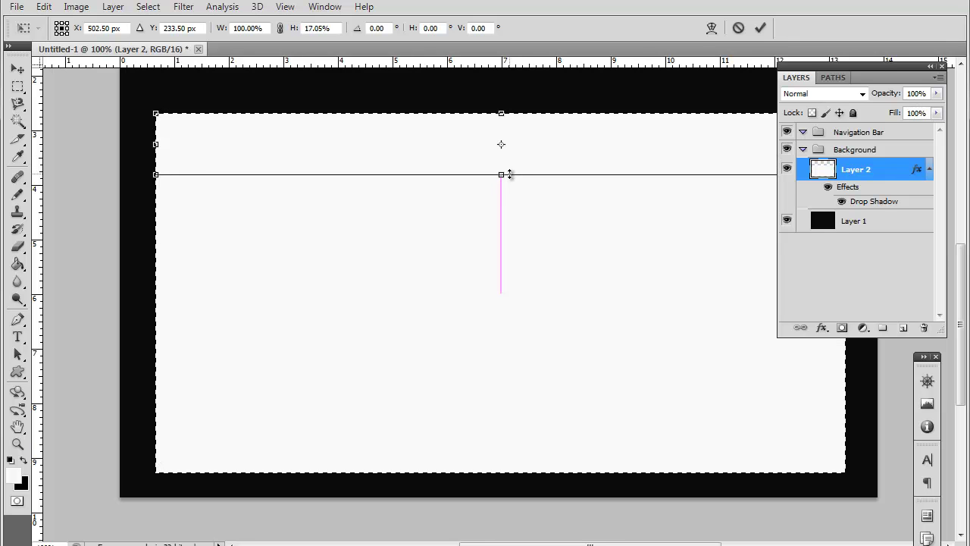
left_click_drag(157, 144, 321, 153)
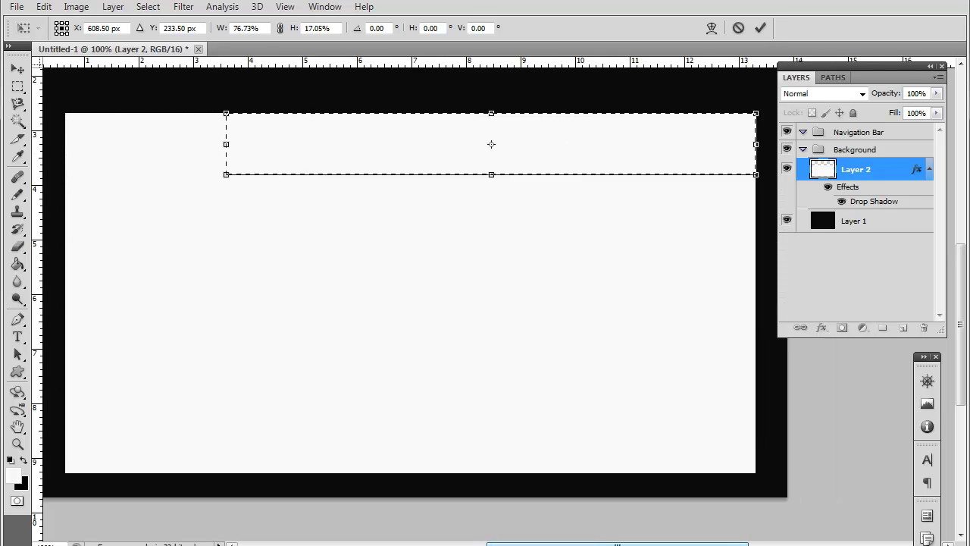
scroll(409, 291, "right", 1)
scroll(409, 292, "left", 3)
scroll(409, 291, "right", 2)
scroll(320, 245, "left", 1)
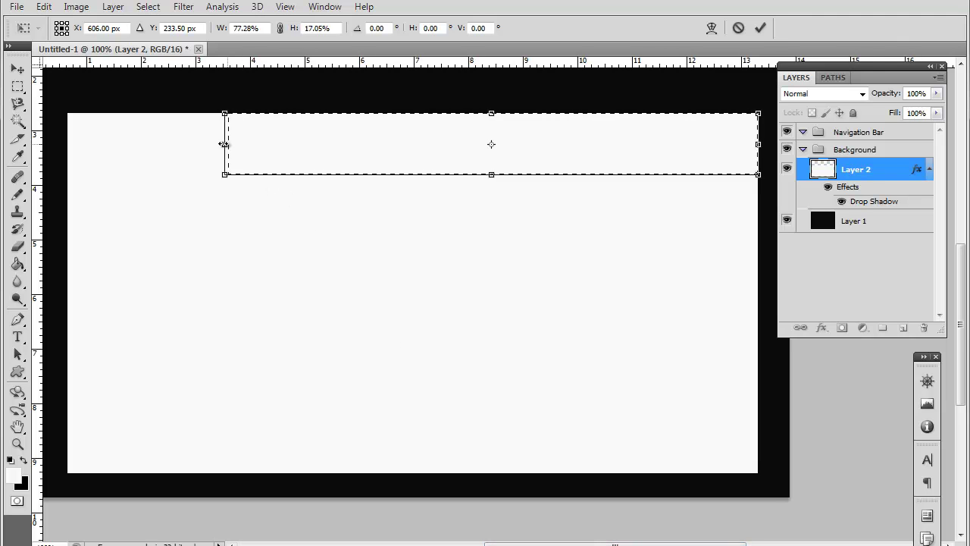
left_click_drag(224, 144, 222, 144)
key("Return")
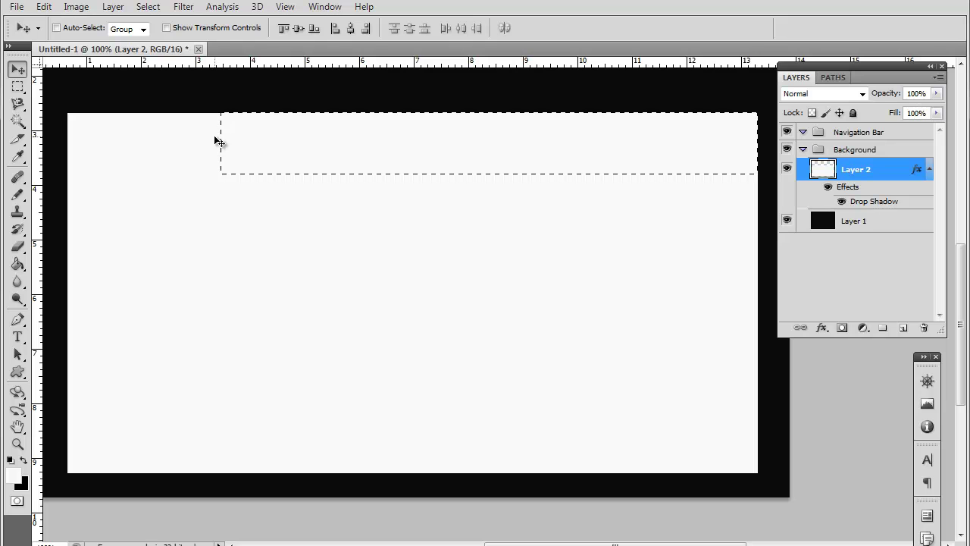
- Contract the strip selection by 5 pixels
left_click(140, 8)
mouse_move(212, 172)
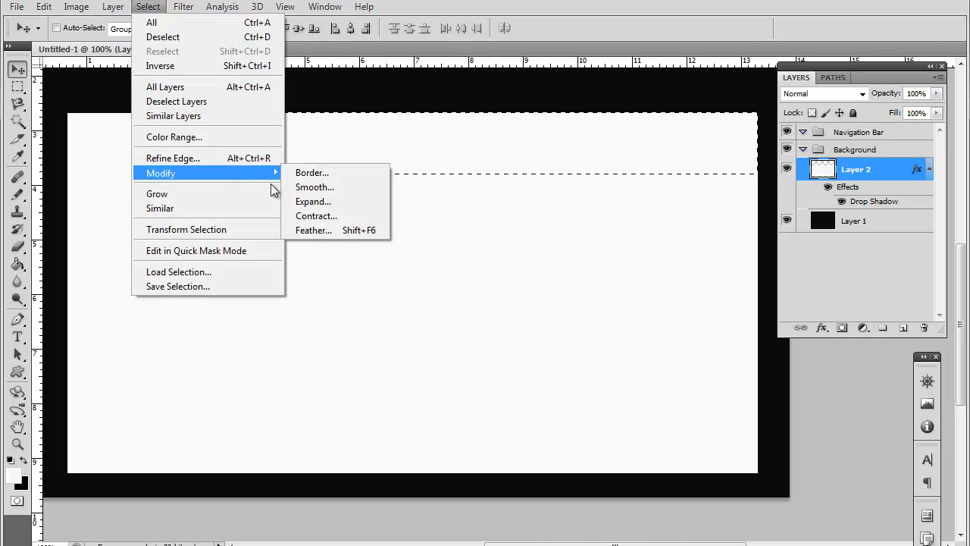
left_click(358, 214)
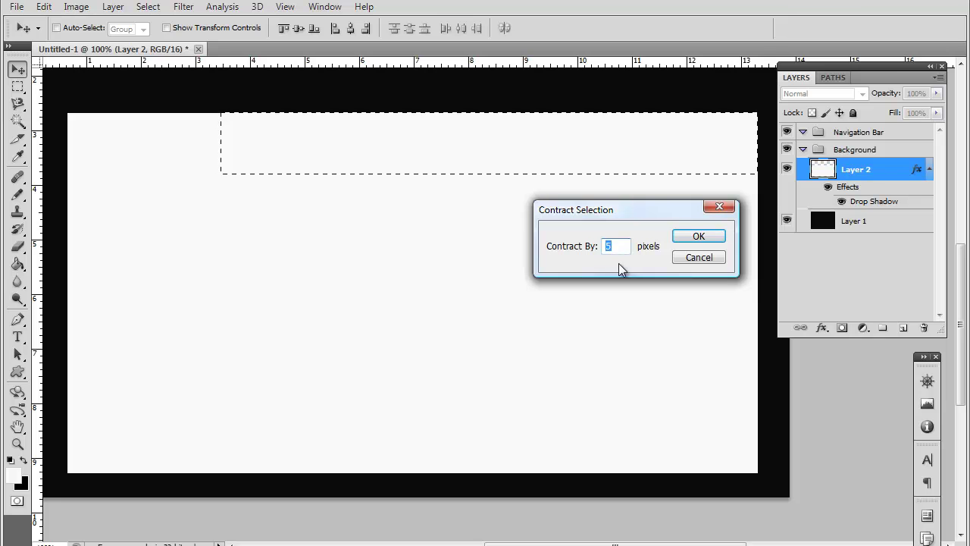
type("5")
left_click(693, 238)
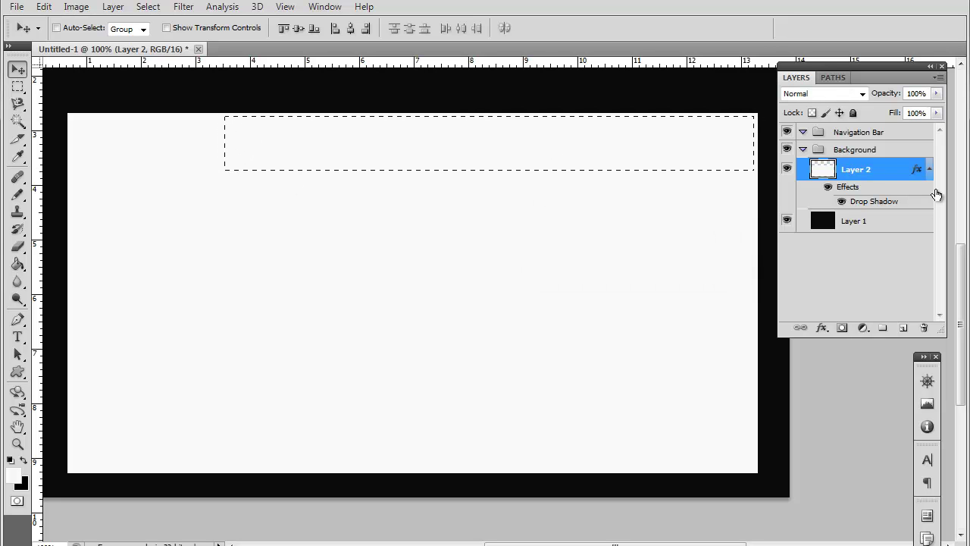
- Add an empty Layer 3 inside the Navigation Bar group
left_click(803, 151)
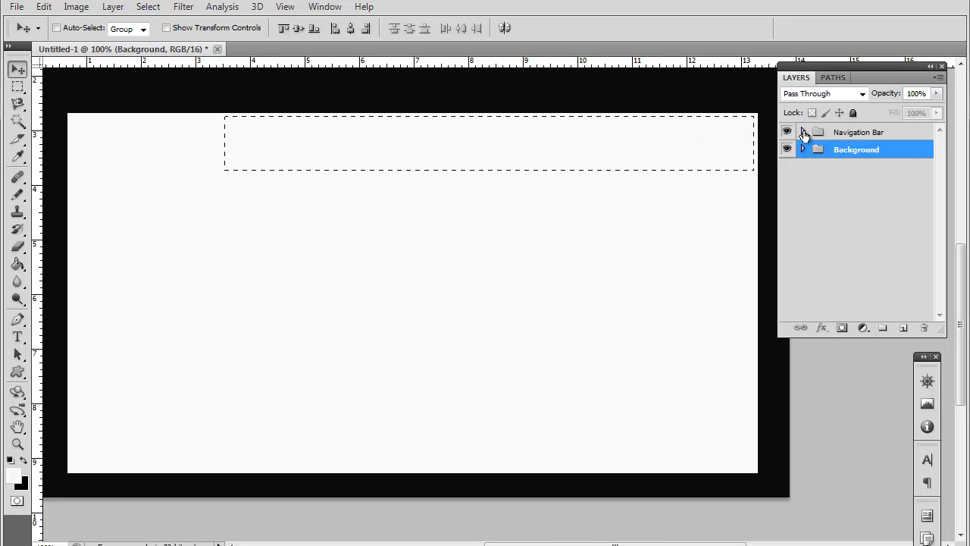
left_click(891, 134)
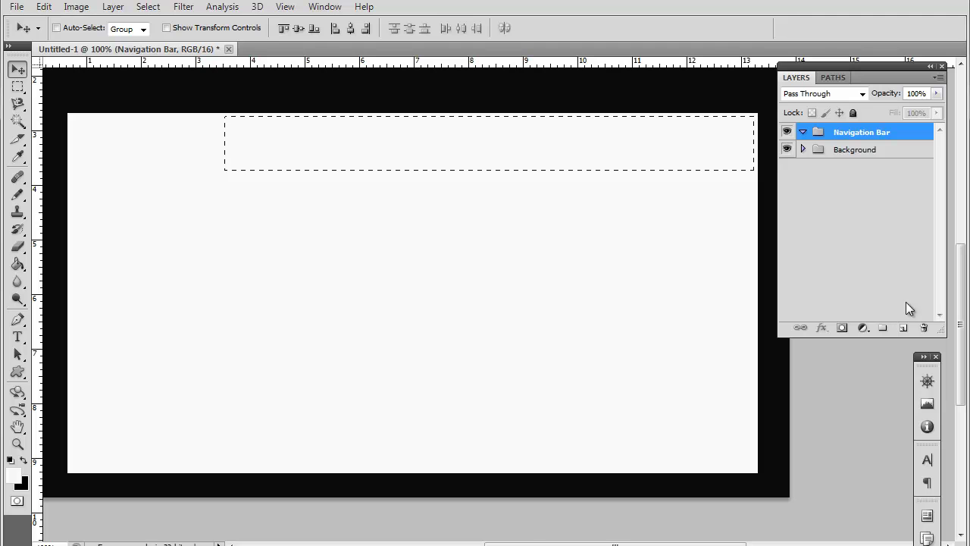
left_click(903, 328)
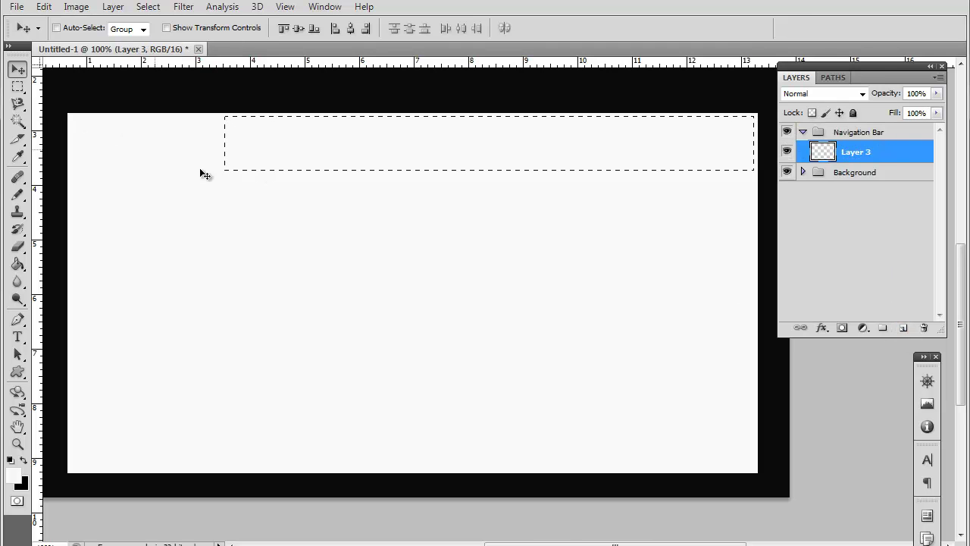
left_click(17, 264)
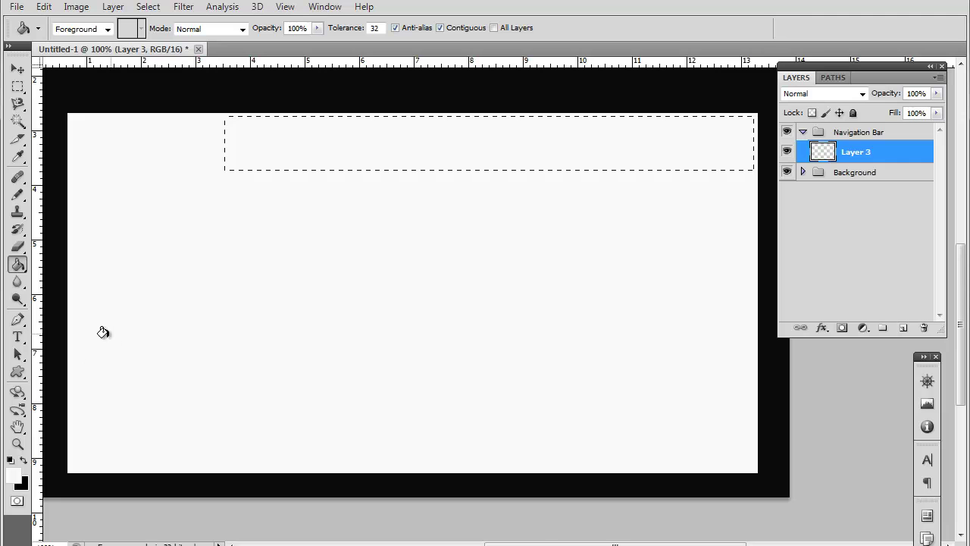
- Set the foreground colour to orange ff7800
left_click(13, 474)
left_click(465, 339)
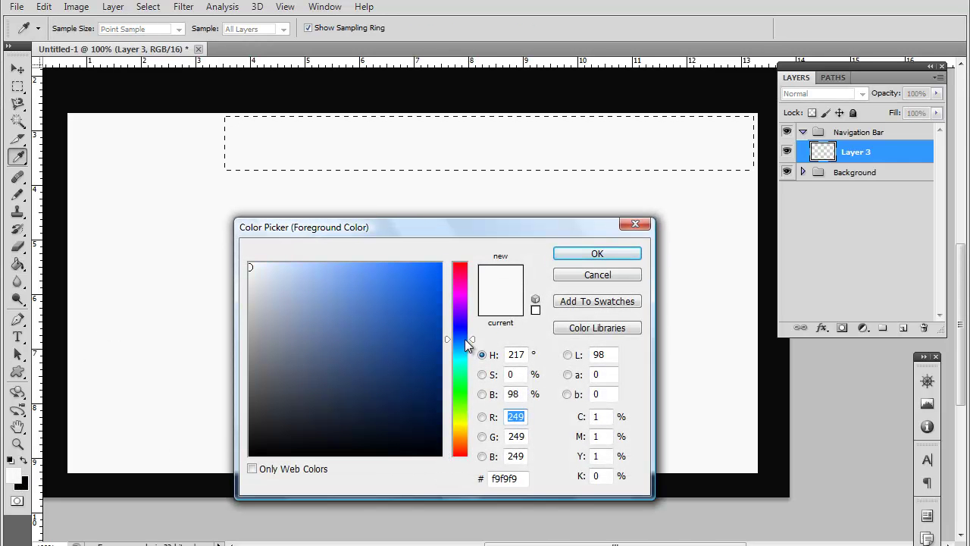
left_click_drag(422, 316, 544, 256)
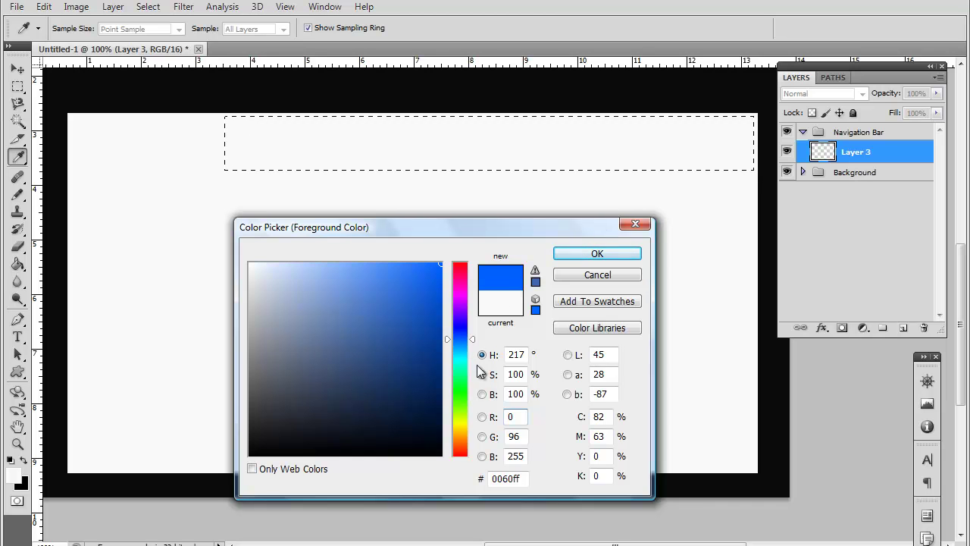
left_click(458, 444)
left_click(457, 440)
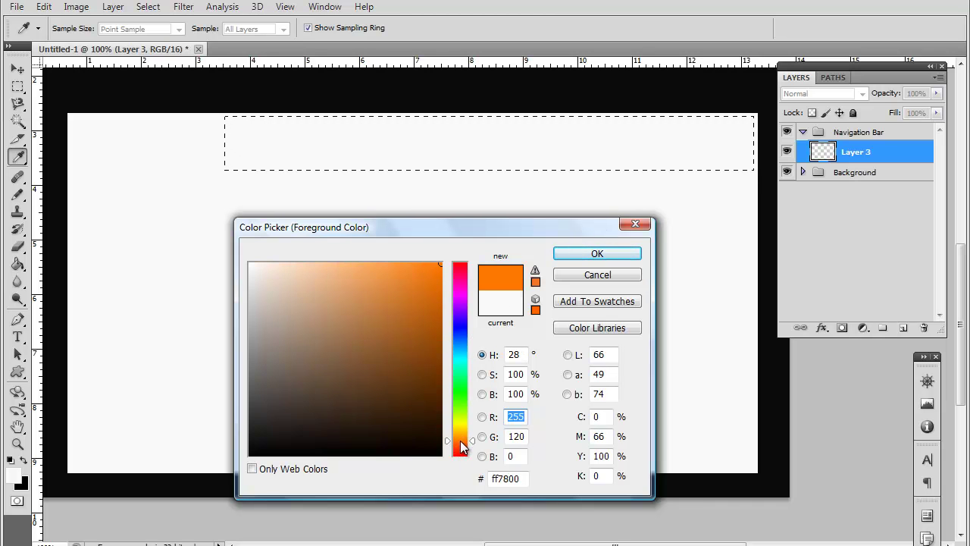
left_click(610, 252)
- Fill the strip on Layer 3 with the orange and deselect
key("g")
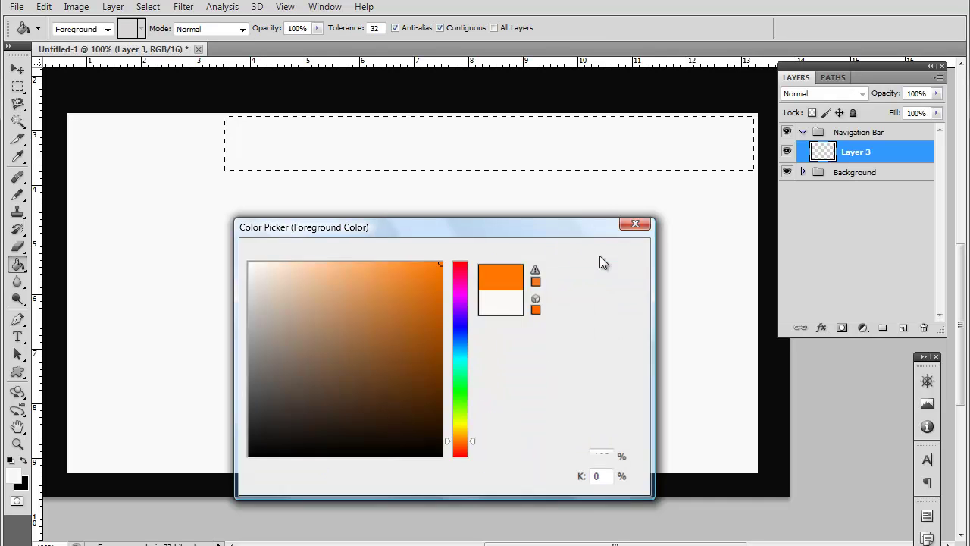
left_click(547, 148)
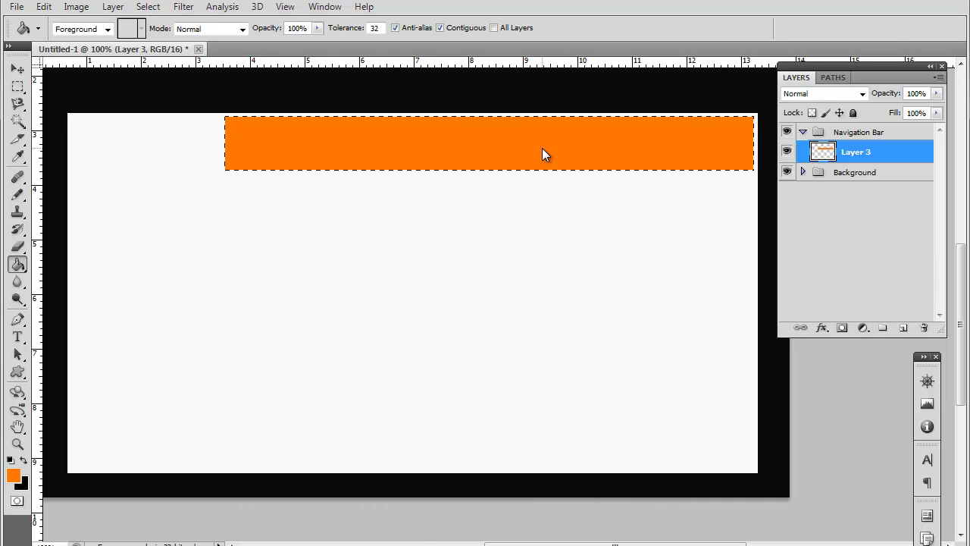
key("ctrl+d")
scroll(423, 254, "up", 5)
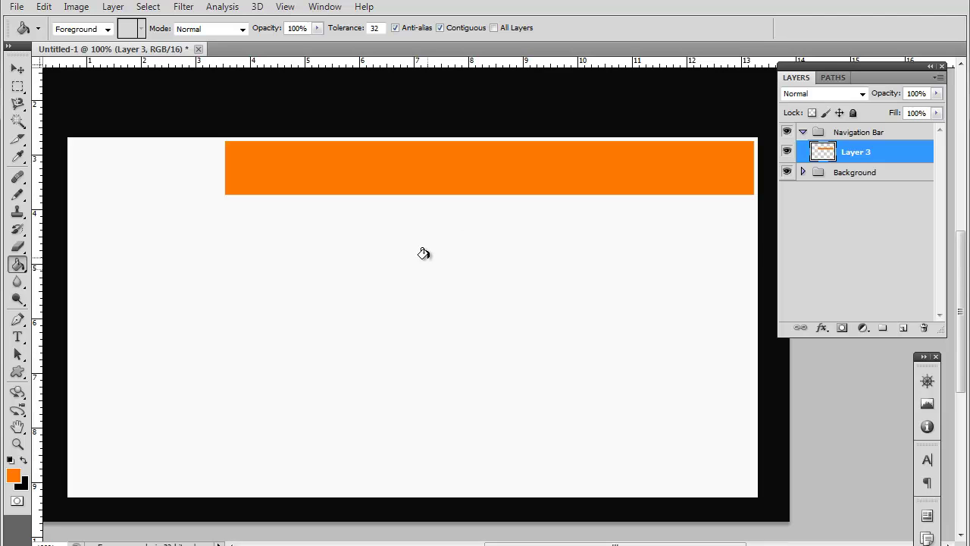
scroll(422, 253, "down", 4)
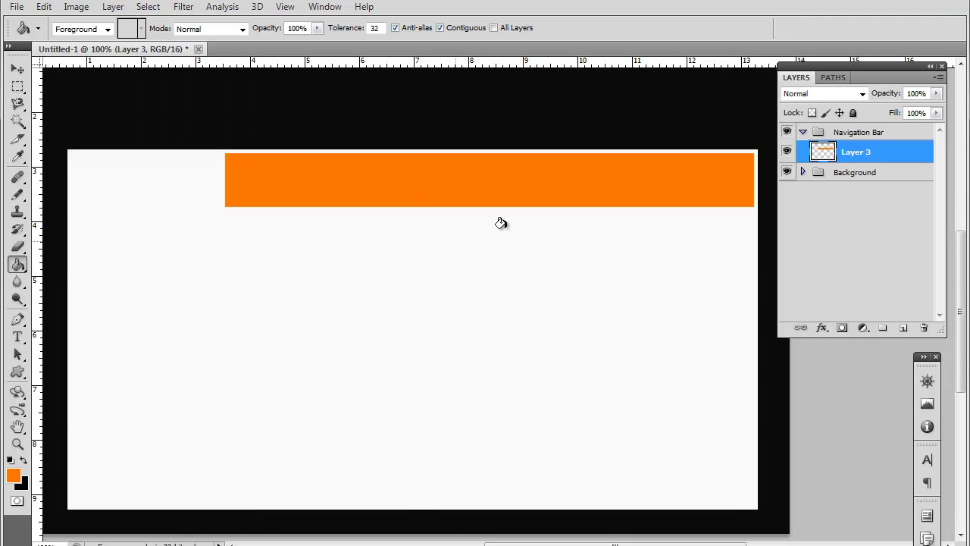
- Give Layer 3's orange bar a Gradient Overlay in Overlay mode at about 35% opacity
double_click(888, 151)
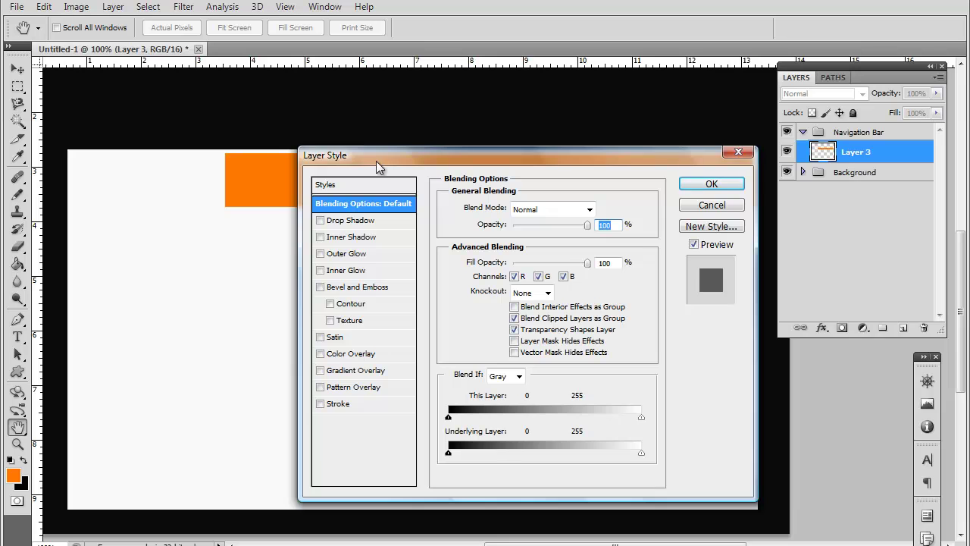
mouse_move(381, 166)
left_mouse_down()
mouse_move(415, 165)
mouse_move(536, 225)
mouse_move(509, 239)
left_mouse_up()
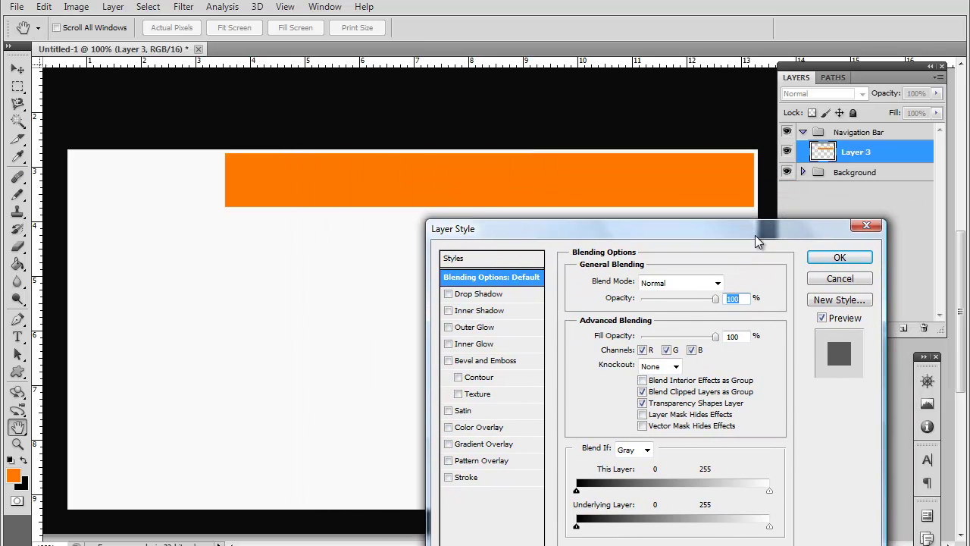
left_click(448, 444)
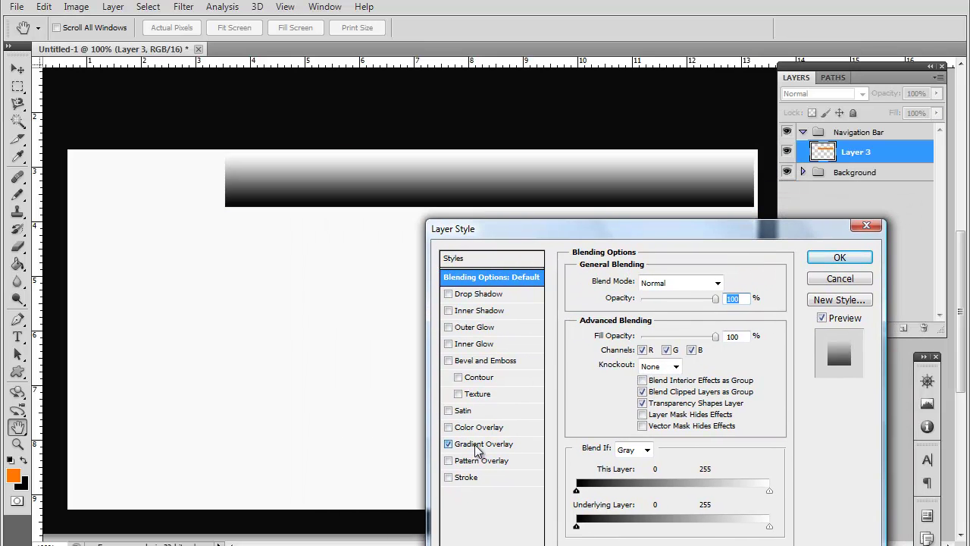
left_click(480, 444)
left_click(703, 283)
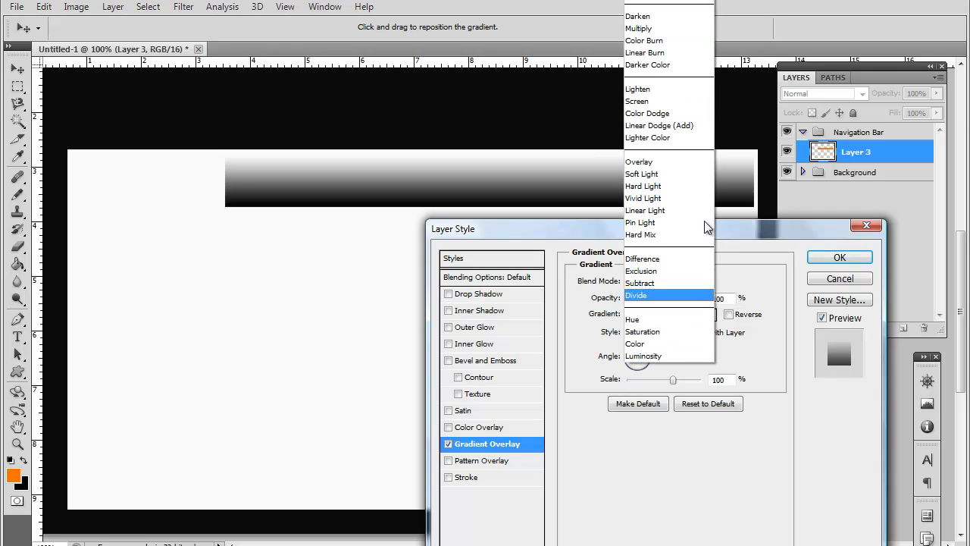
left_click(676, 170)
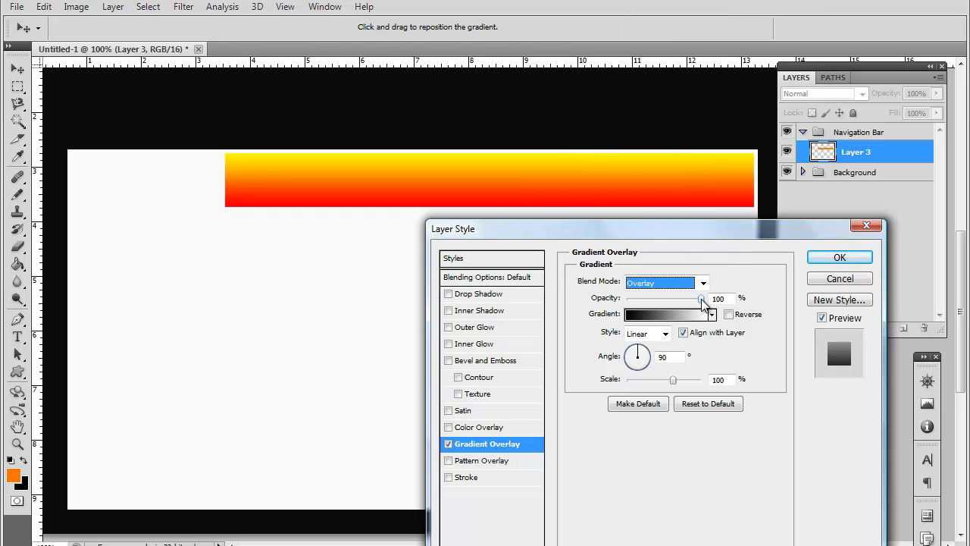
left_click_drag(701, 298, 656, 302)
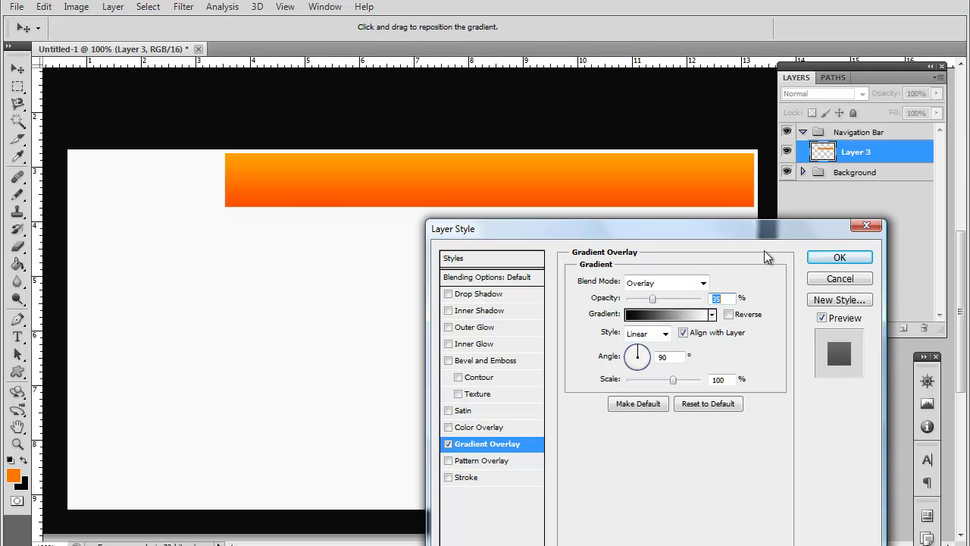
left_click(840, 258)
key("g")
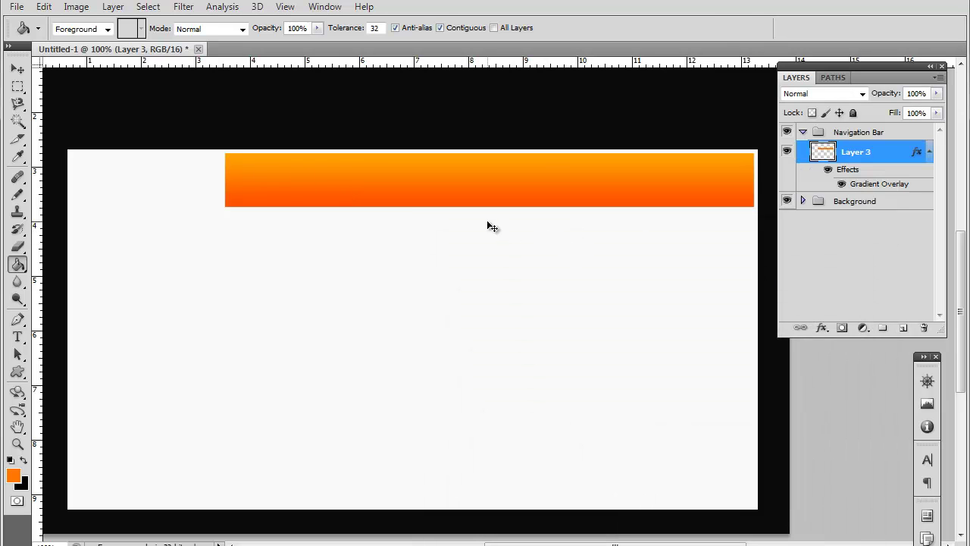
- Stretch the orange bar downward with Free Transform to about 111% of its height
key("ctrl+t")
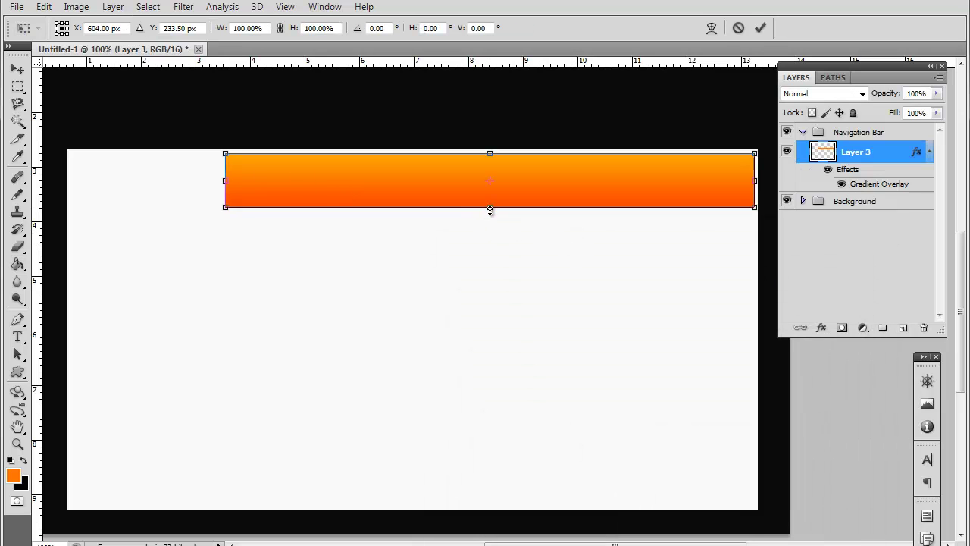
left_click_drag(489, 210, 489, 214)
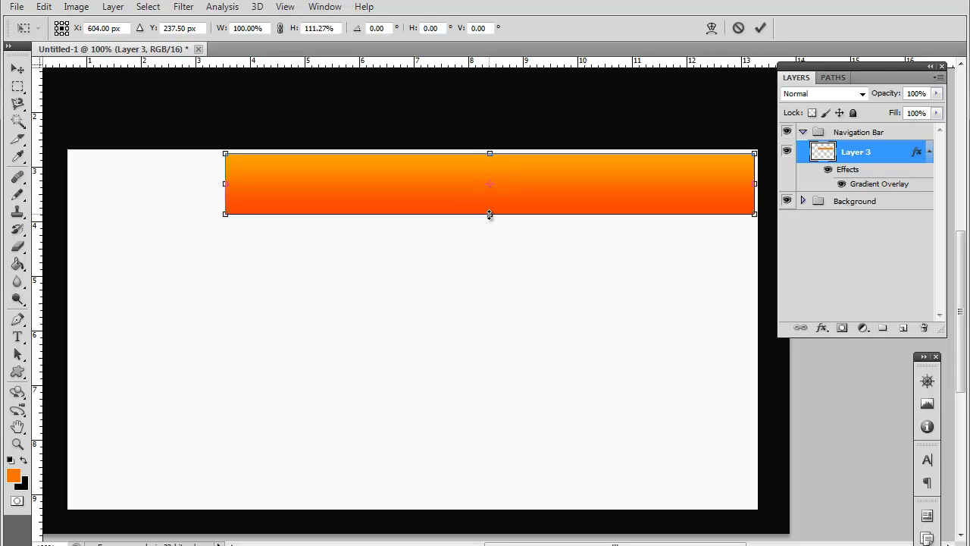
key("g")
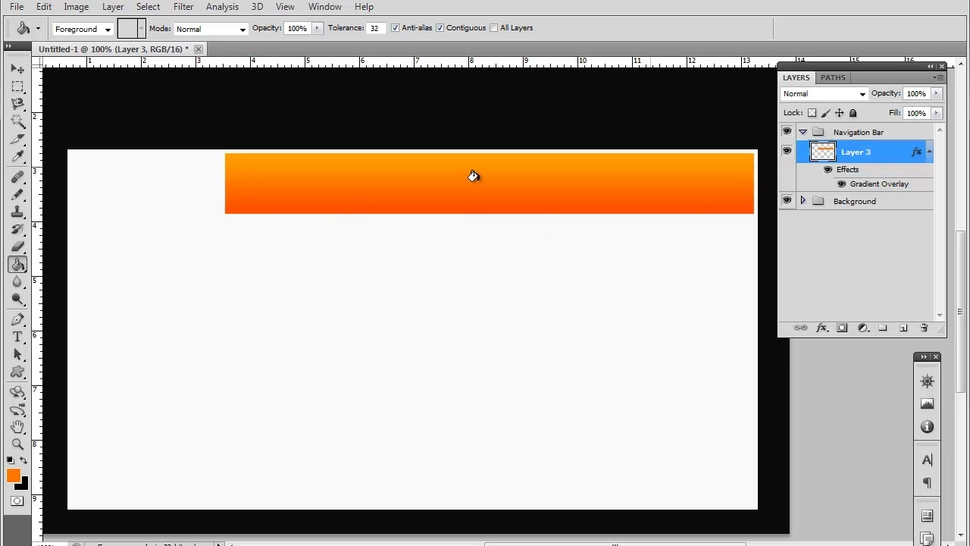
left_click(18, 337)
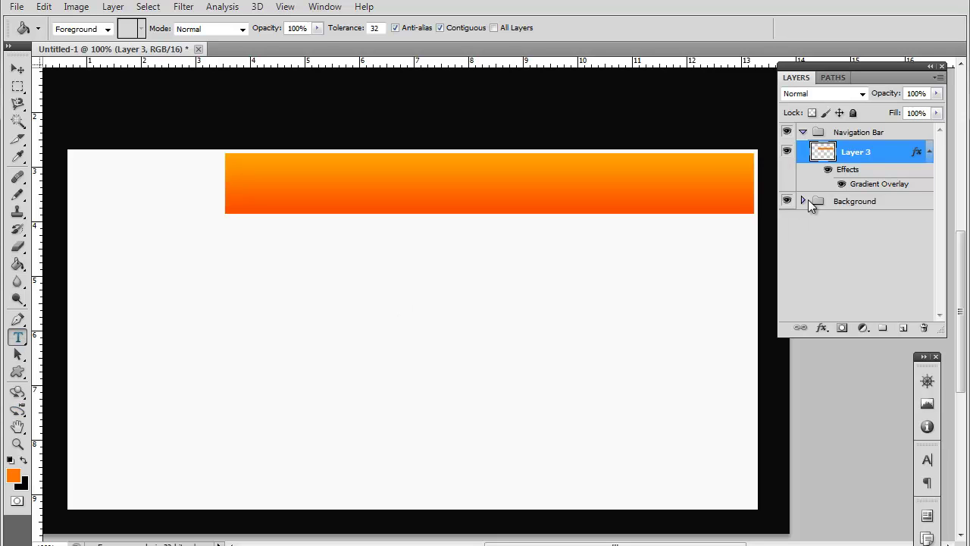
- Place the word Home on the orange bar and try 30 pt, then 24 pt
left_click(264, 177)
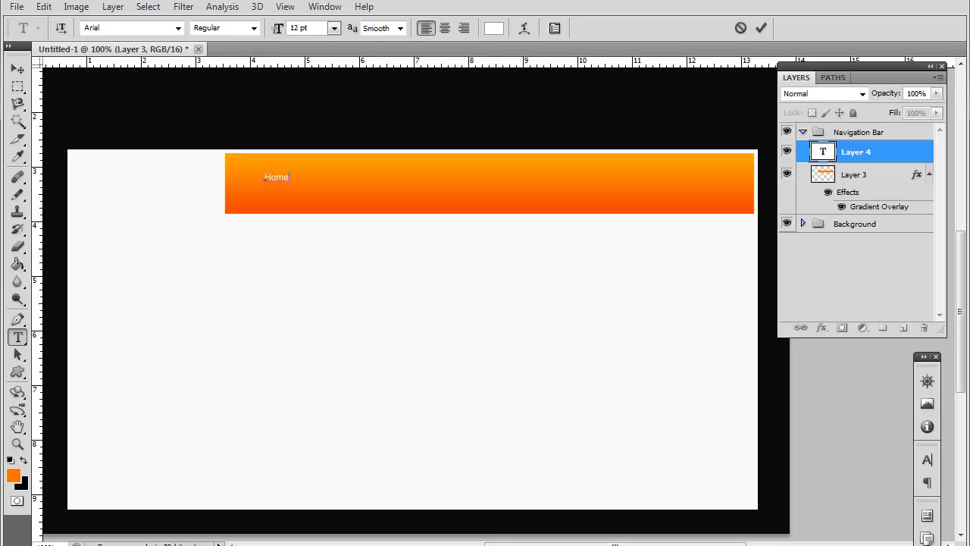
key("ctrl+a")
left_click(332, 28)
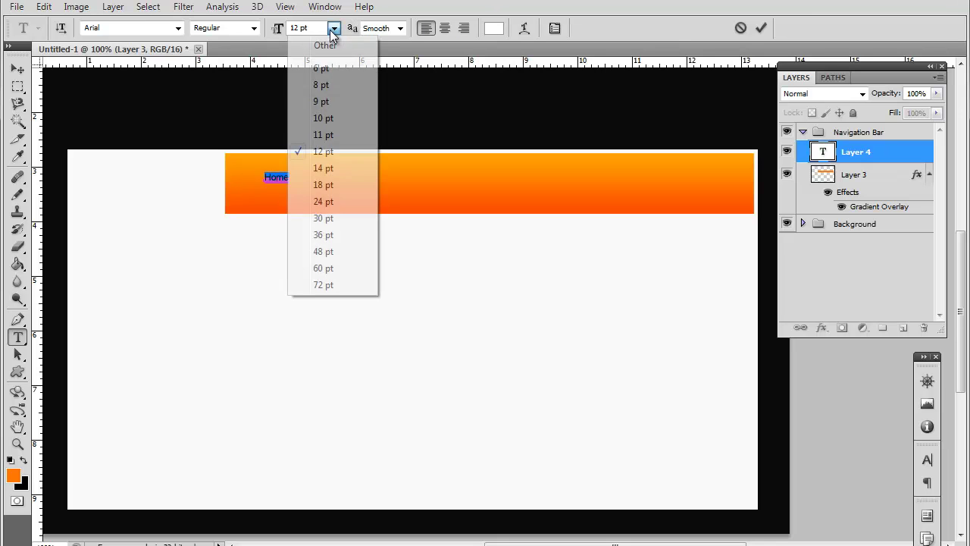
left_click(339, 219)
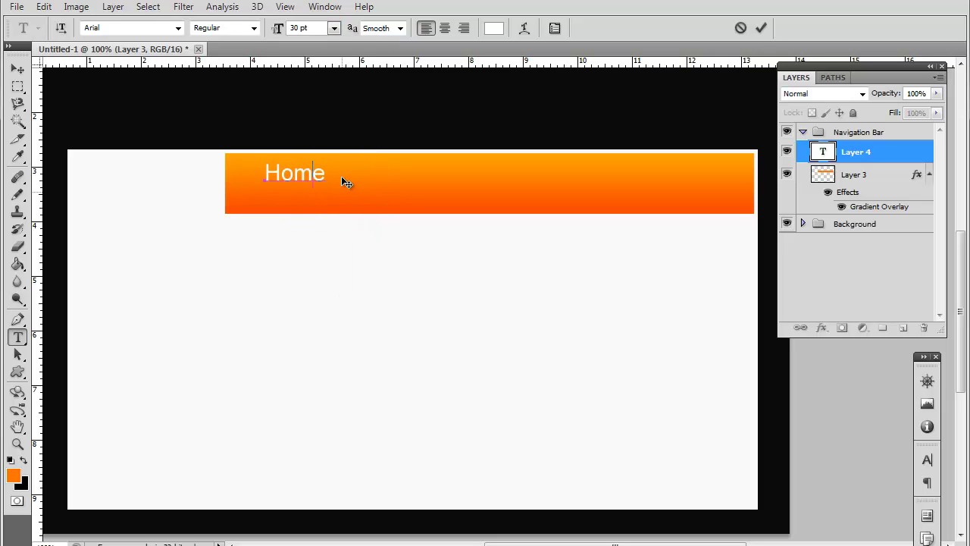
left_click(334, 28)
left_click(333, 204)
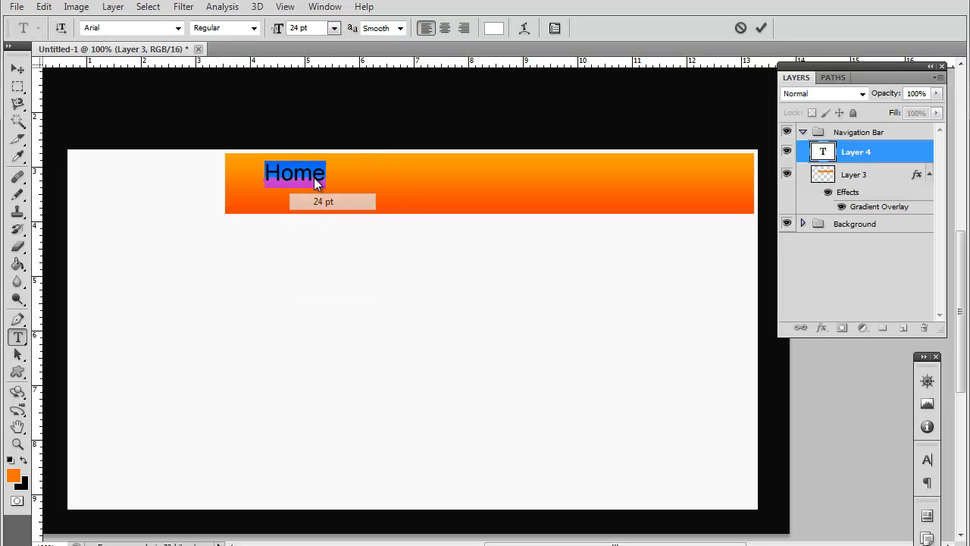
- After comparing 18 pt and 24 pt, set Home to 22 pt
left_click(310, 174)
key("ctrl+a")
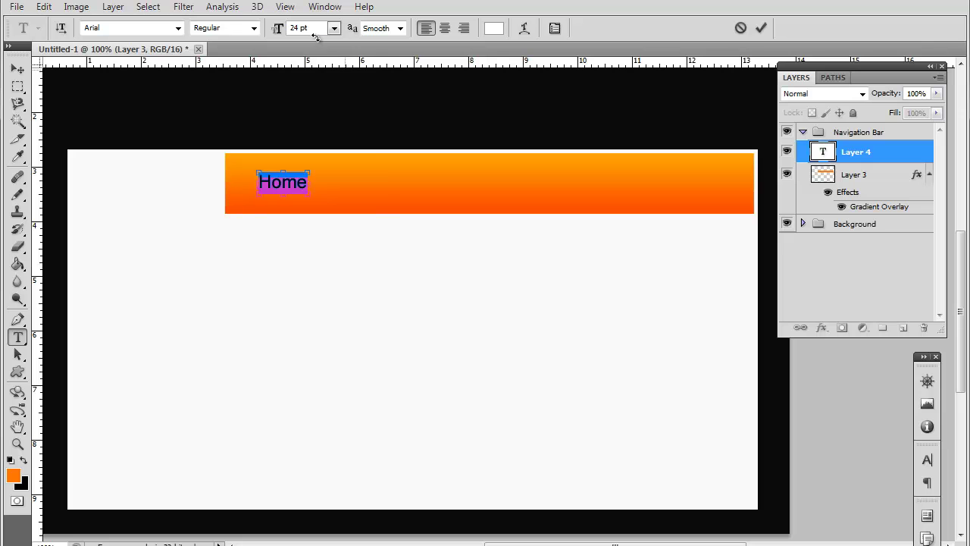
left_click(334, 28)
left_click(322, 184)
left_click(333, 28)
left_click(323, 201)
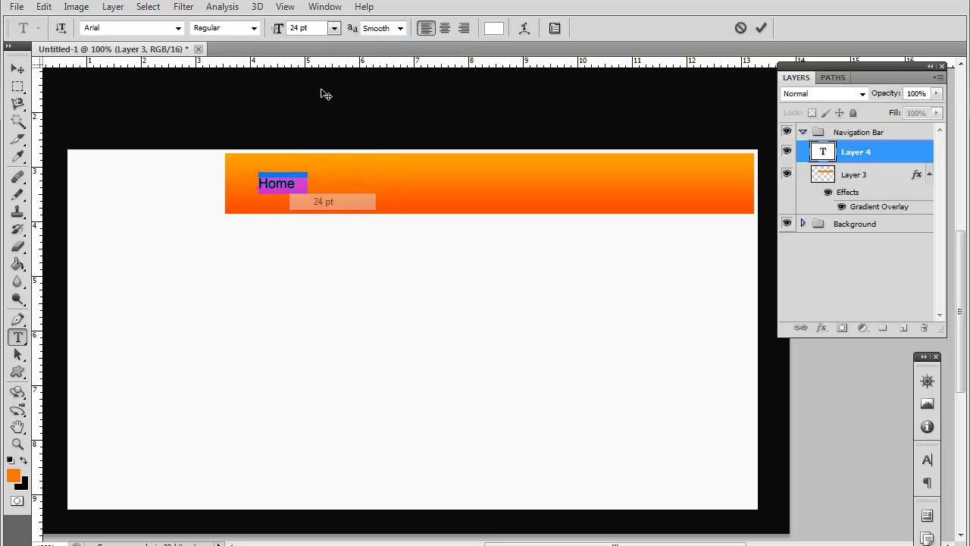
left_click(312, 28)
type("22")
key("Return")
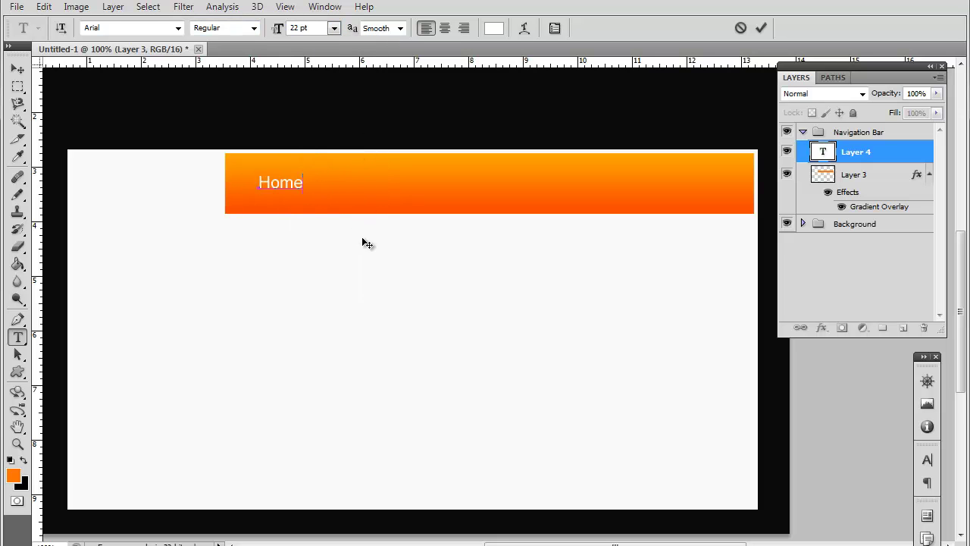
- Set the Home text in the Aller font after briefly trying Asenine Thin
left_click(178, 28)
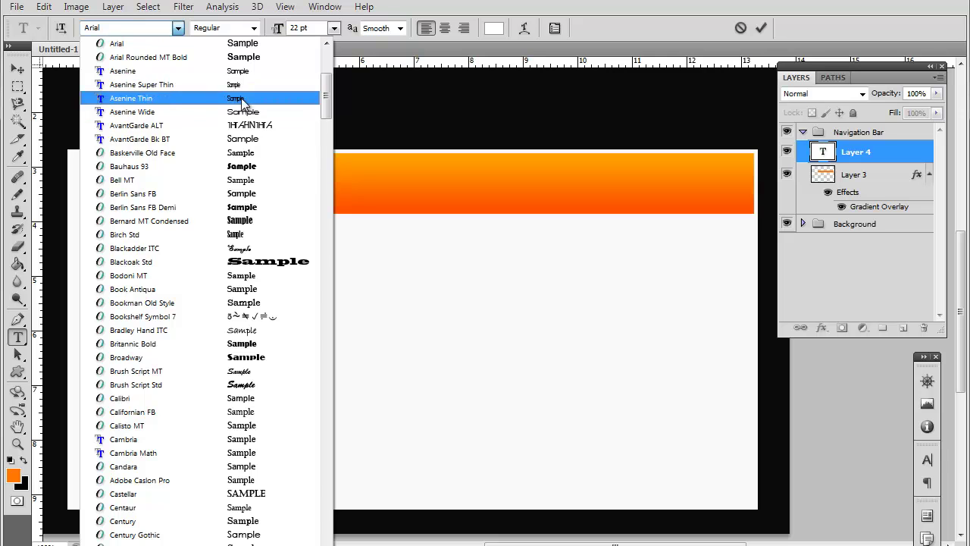
left_click(266, 98)
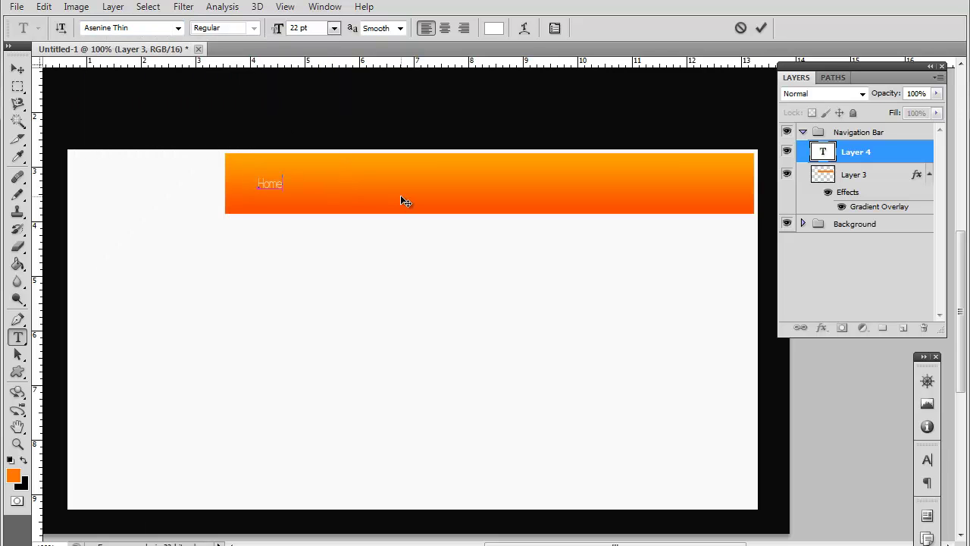
left_click(178, 28)
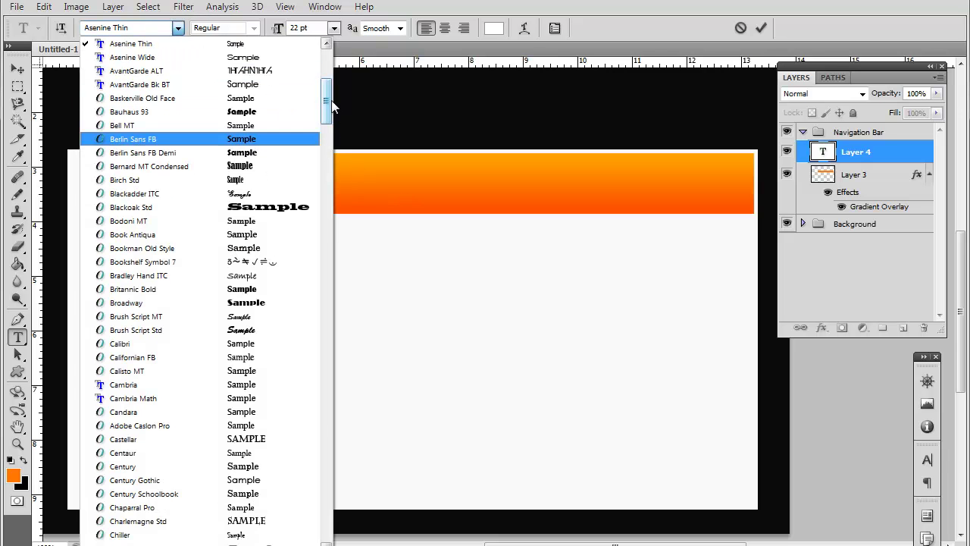
scroll(329, 79, "up", 7)
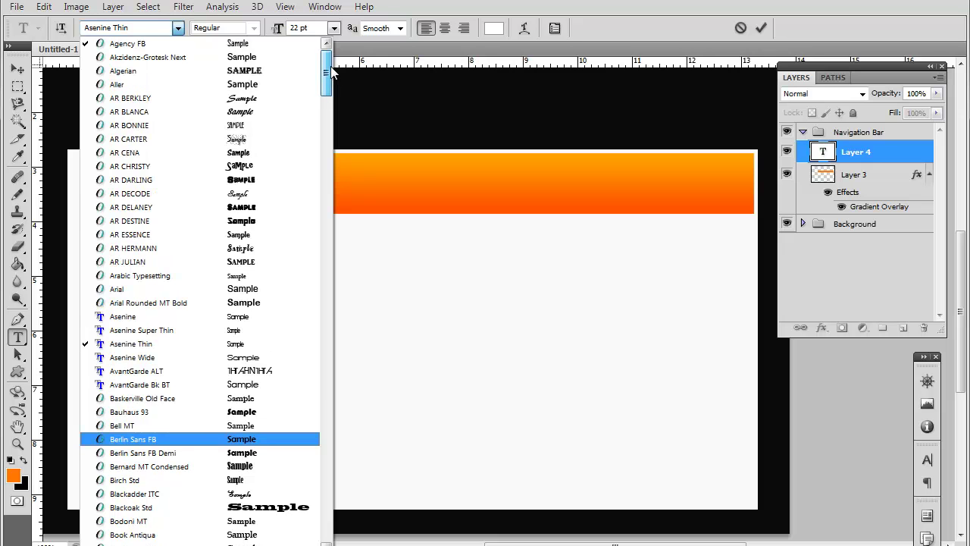
left_click_drag(330, 69, 331, 91)
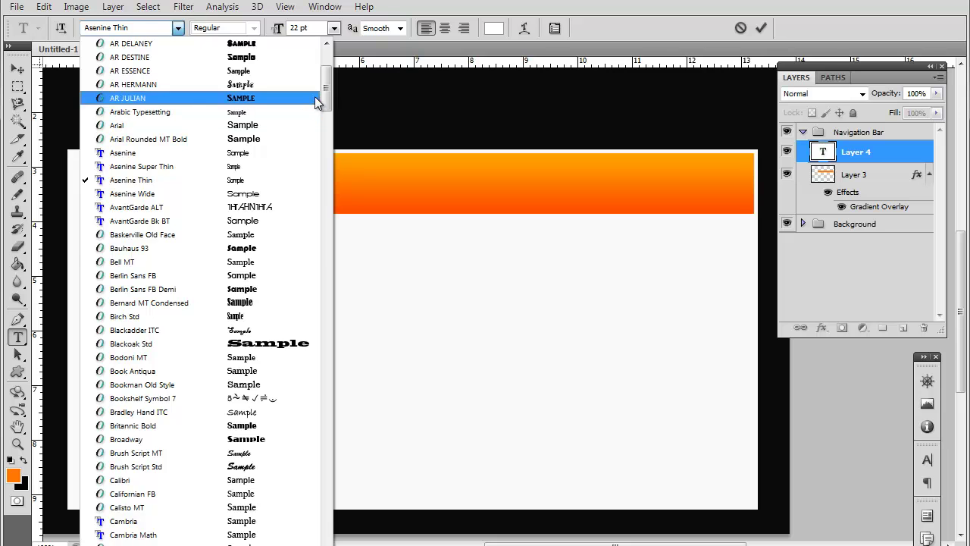
scroll(316, 102, "up", 4)
left_click(293, 72)
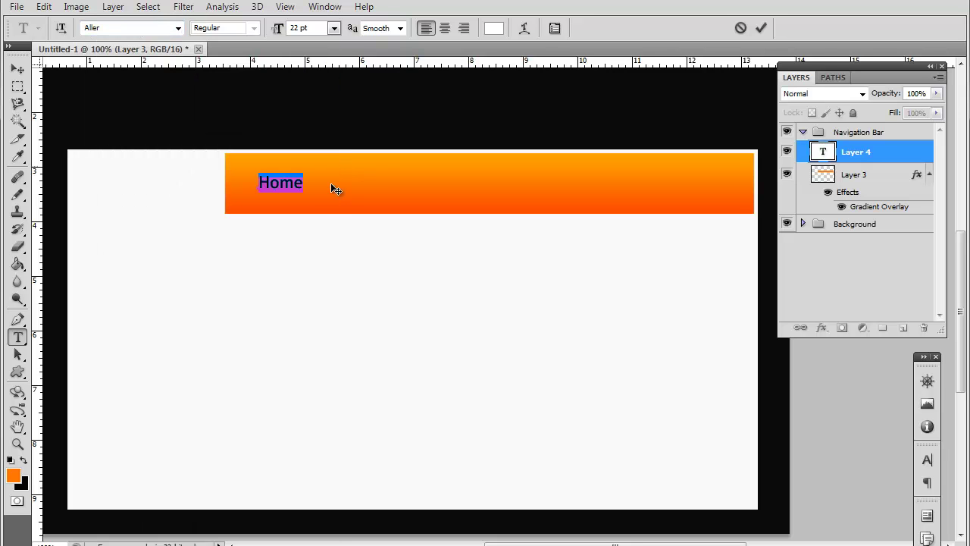
left_click(313, 186)
key("ctrl+a")
- In the Character panel, tighten Home's tracking to -50 after first trying -25
left_click(556, 29)
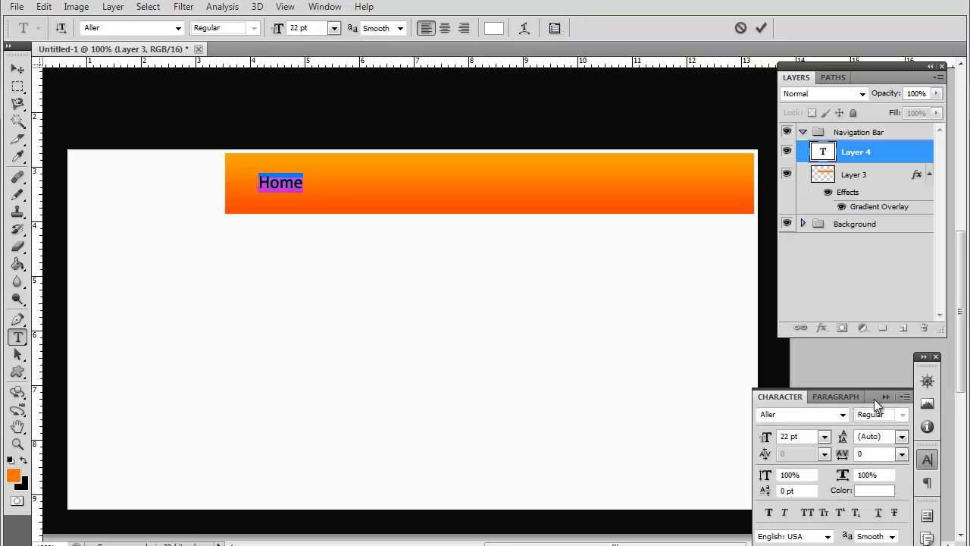
left_click(902, 454)
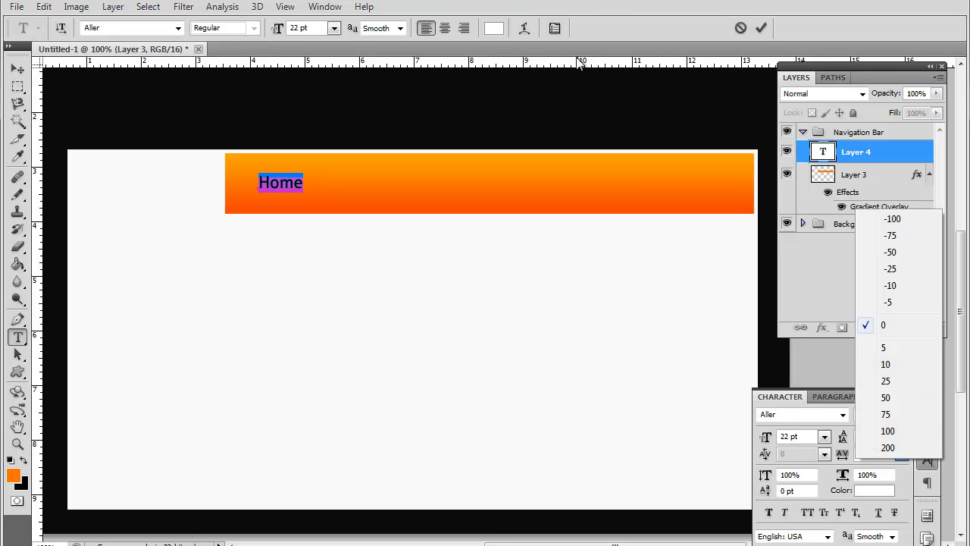
left_click(832, 400)
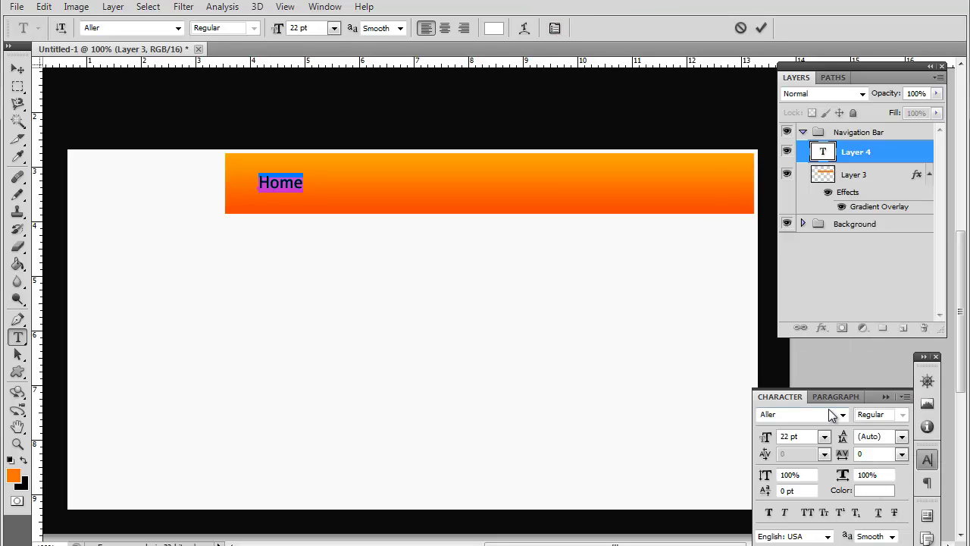
left_click(901, 454)
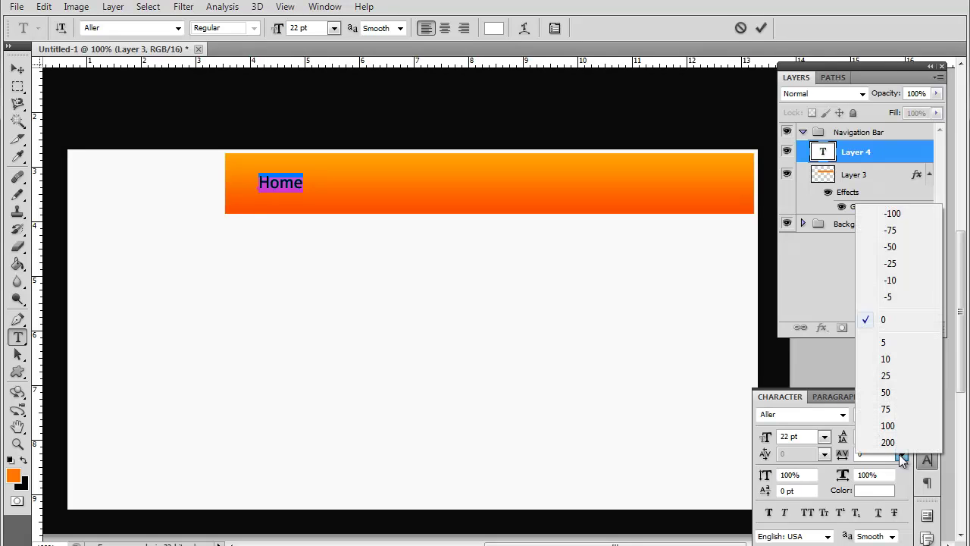
left_click(906, 265)
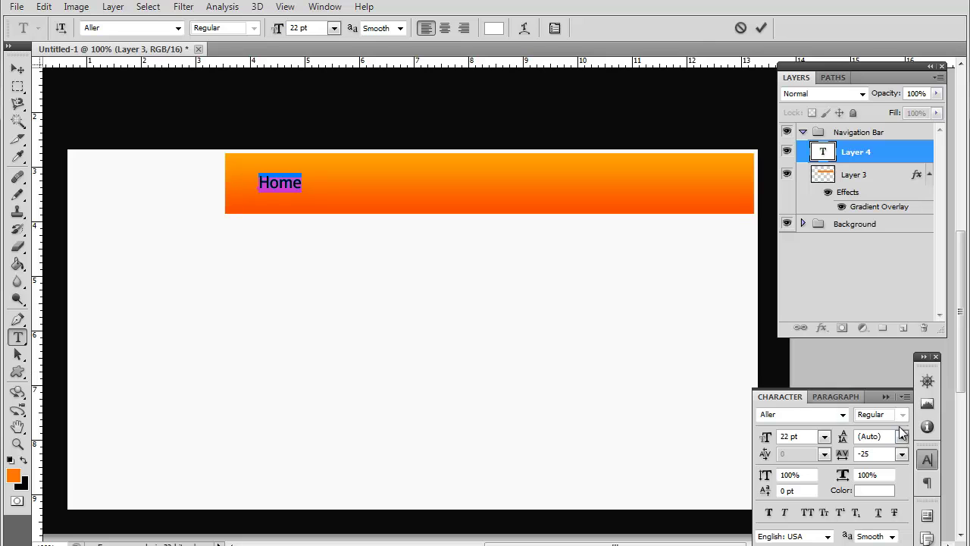
left_click(901, 454)
left_click(898, 248)
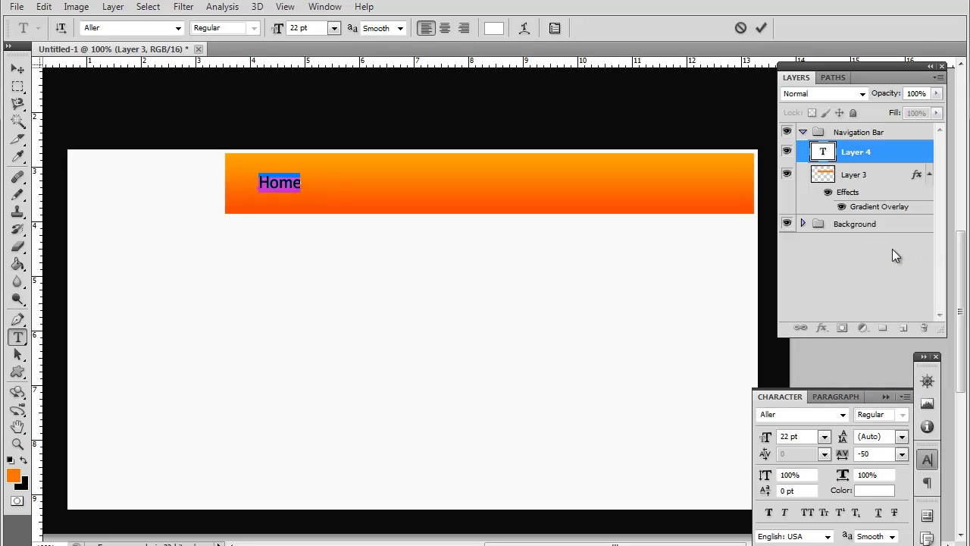
left_click(312, 184)
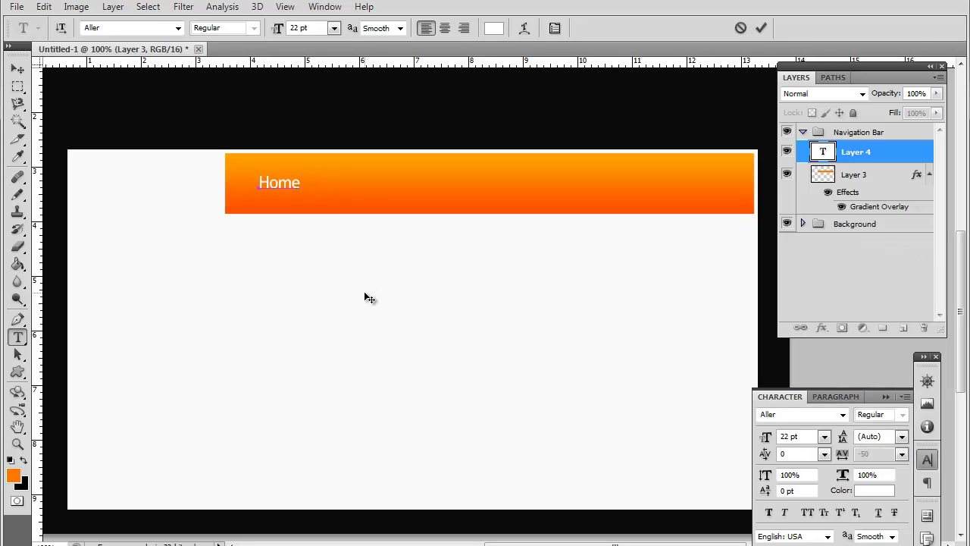
- Nudge Home left and down into place and clear the stray characters after it
left_click_drag(343, 283, 331, 284)
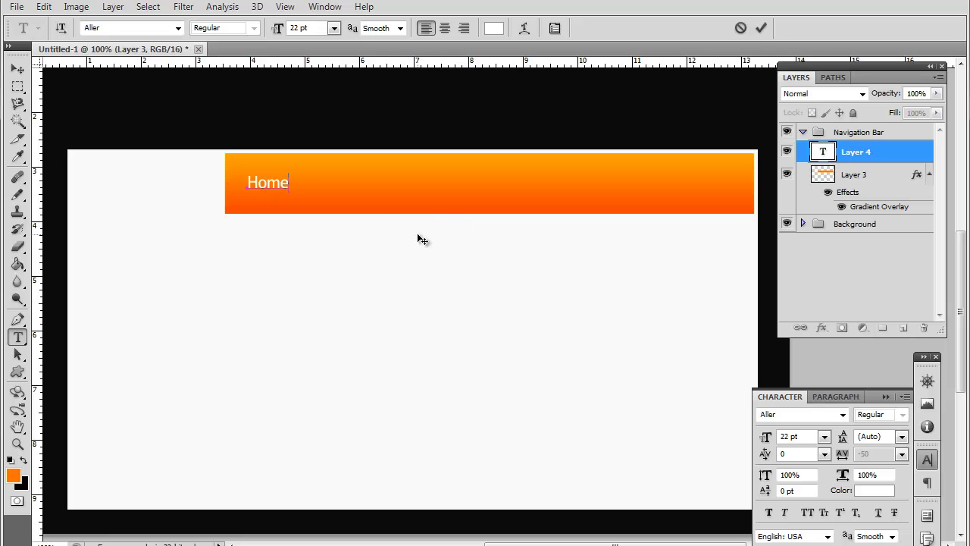
key("ctrl+Down")
key("ctrl+Down")
key("ctrl+Down")
key("ctrl+Down")
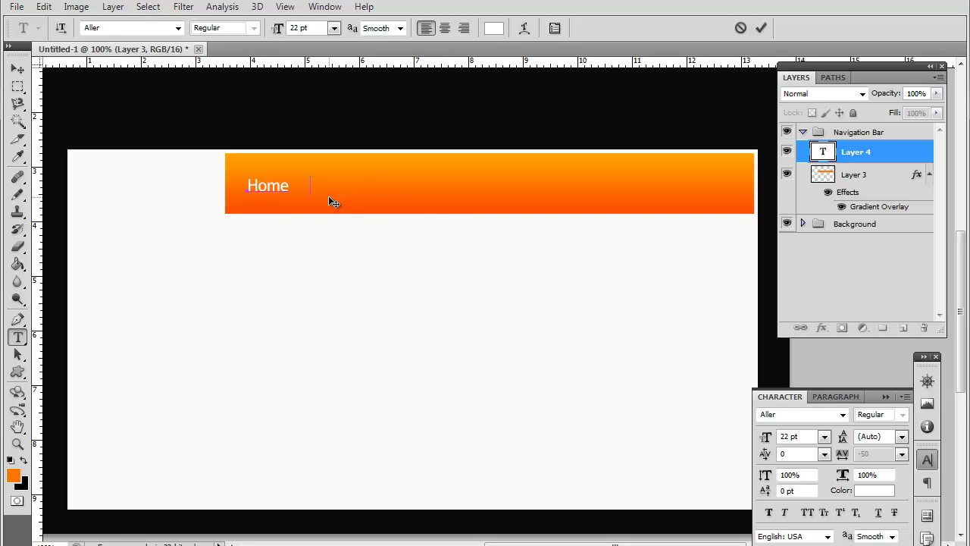
left_click_drag(317, 185, 290, 186)
type("vvv")
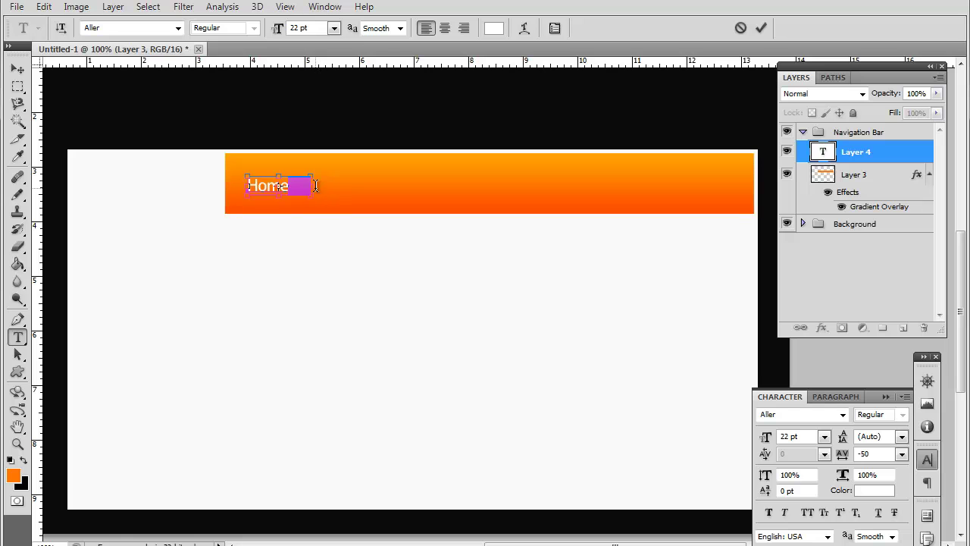
left_click_drag(313, 188, 290, 187)
key("ctrl")
key("Right")
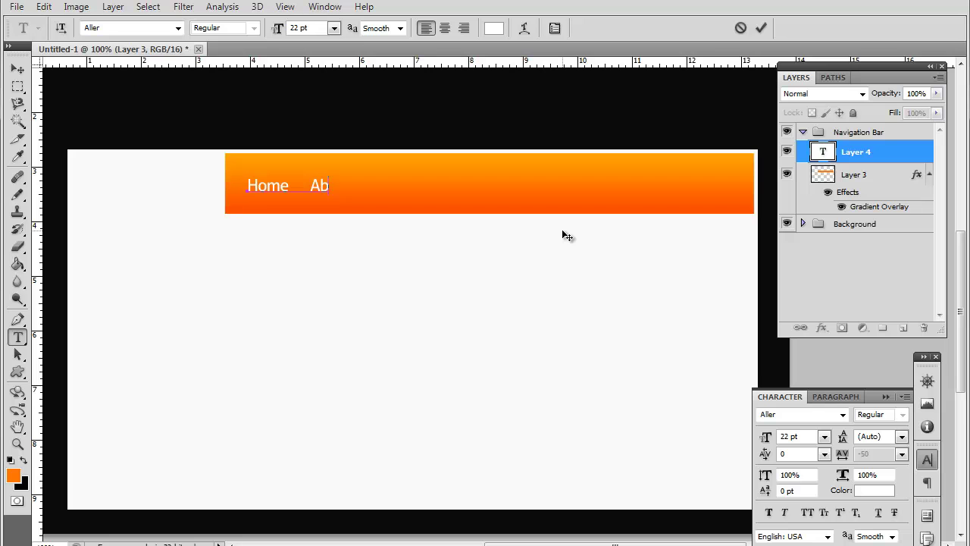
- Type About, Services, Portfolio and Contact after Home, fixing the About typo
type("Abouse")
key("ctrl+a")
key("Right")
type("Services")
key("ctrl+a")
key("Right")
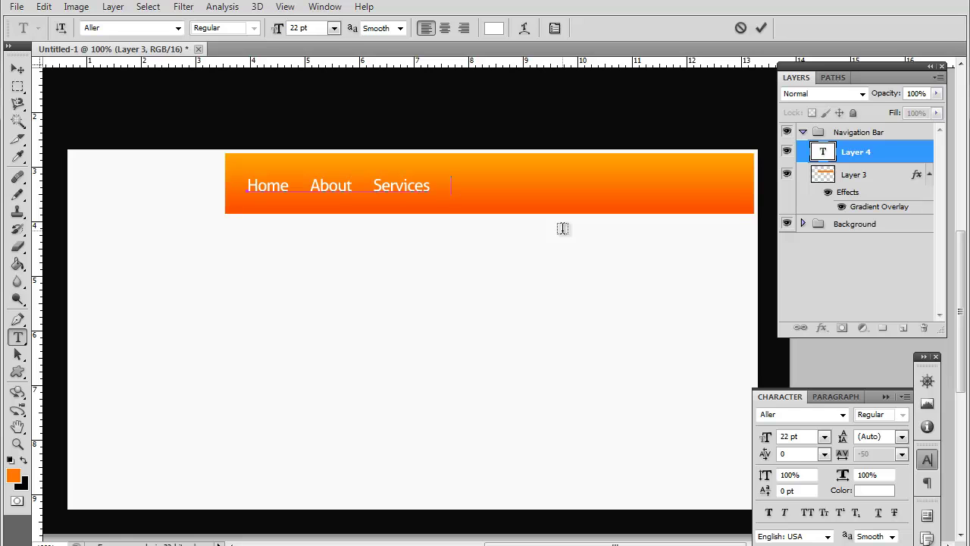
type("Portfolio")
left_click(563, 230)
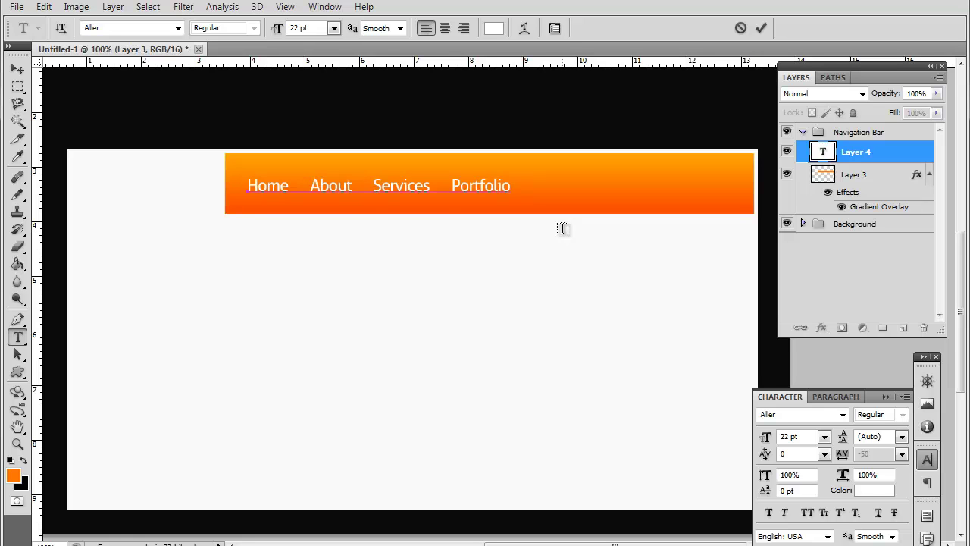
type("Contact")
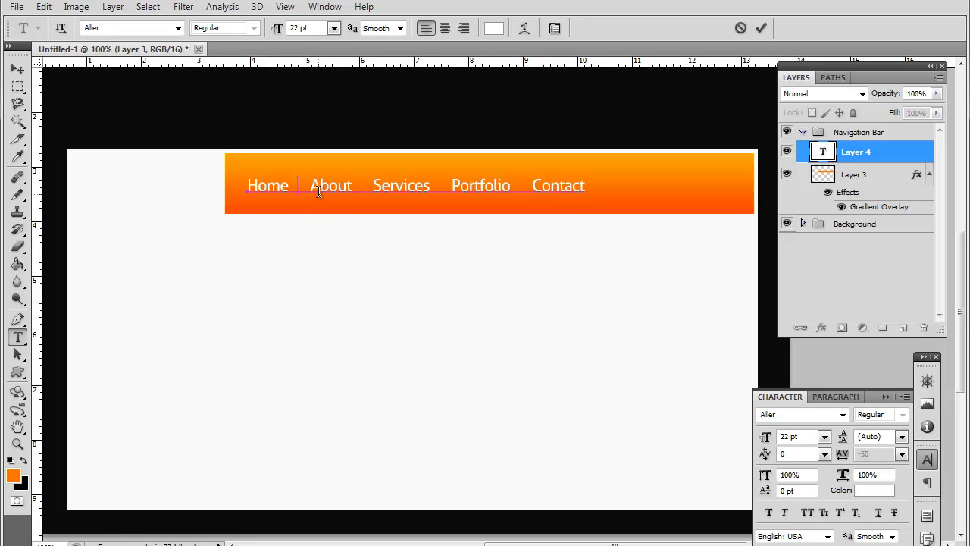
key("ctrl")
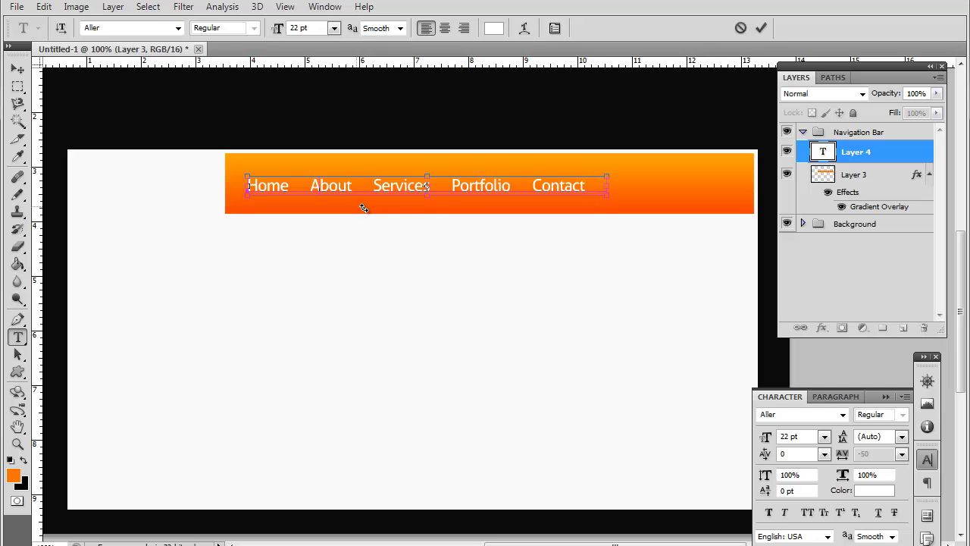
- Widen the gaps before Services, Portfolio and Contact, reposition the text, and commit it
left_click(375, 187)
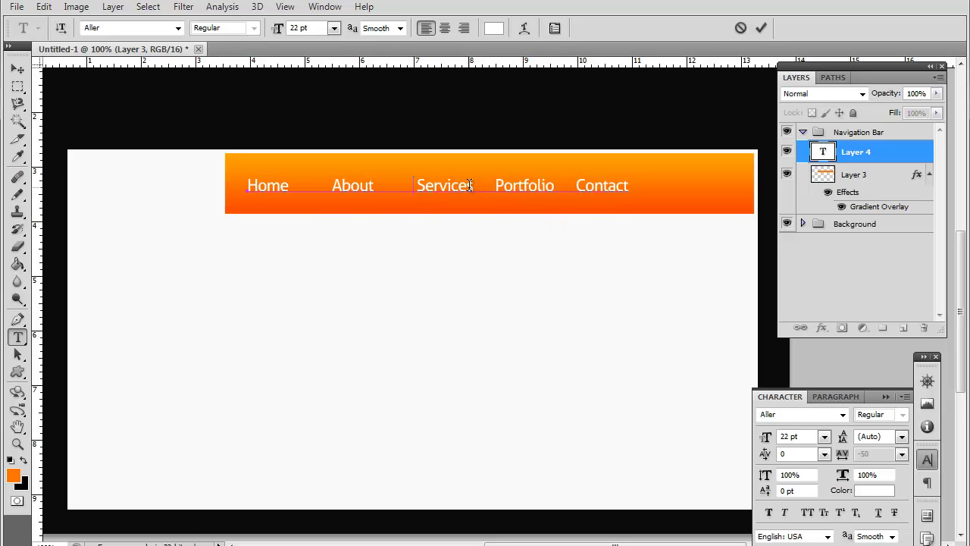
left_click(471, 187)
left_click(585, 181)
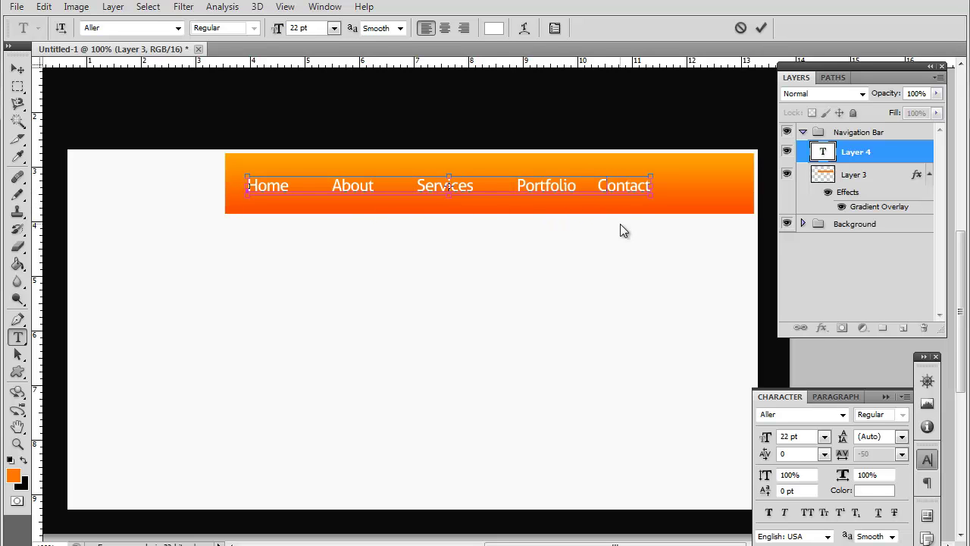
left_click_drag(574, 236, 592, 235)
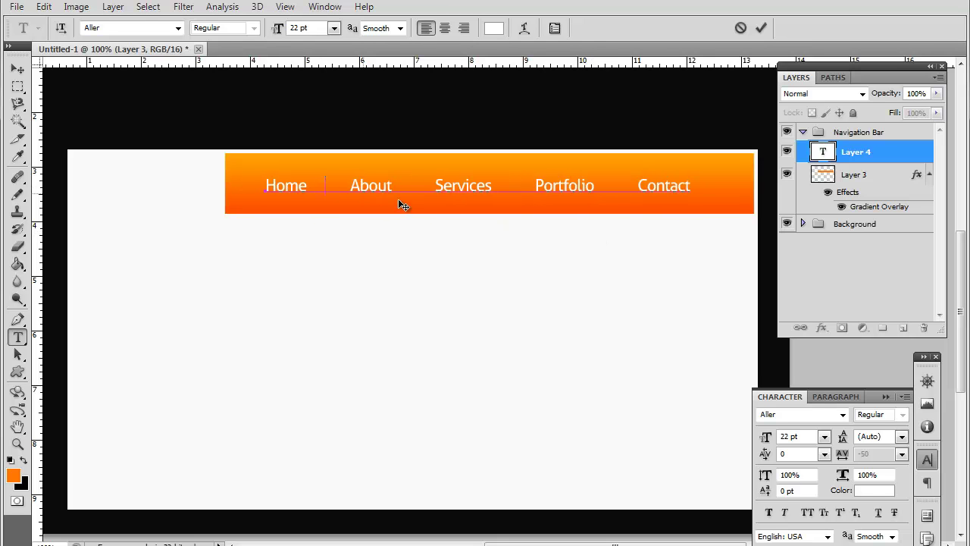
left_click(418, 187)
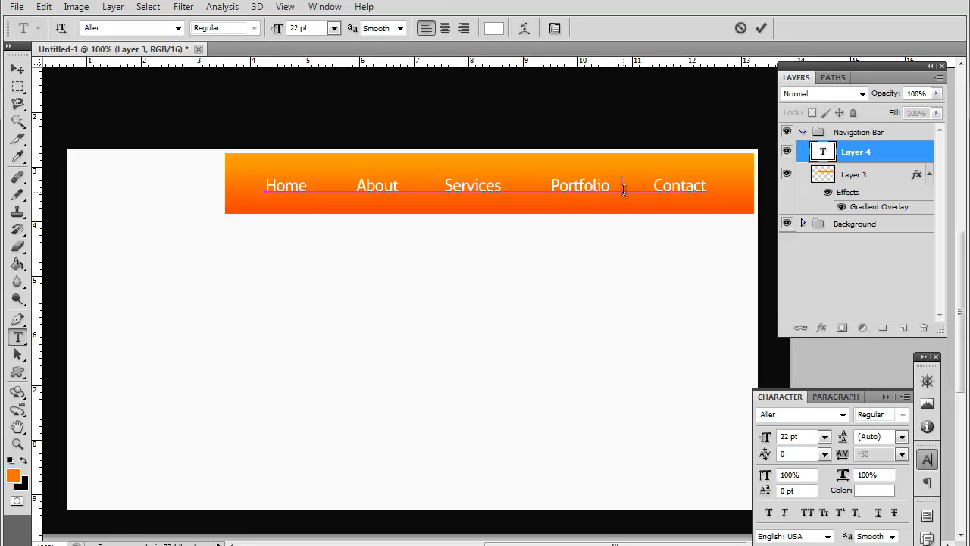
left_click_drag(598, 253, 598, 247)
key("ctrl+z")
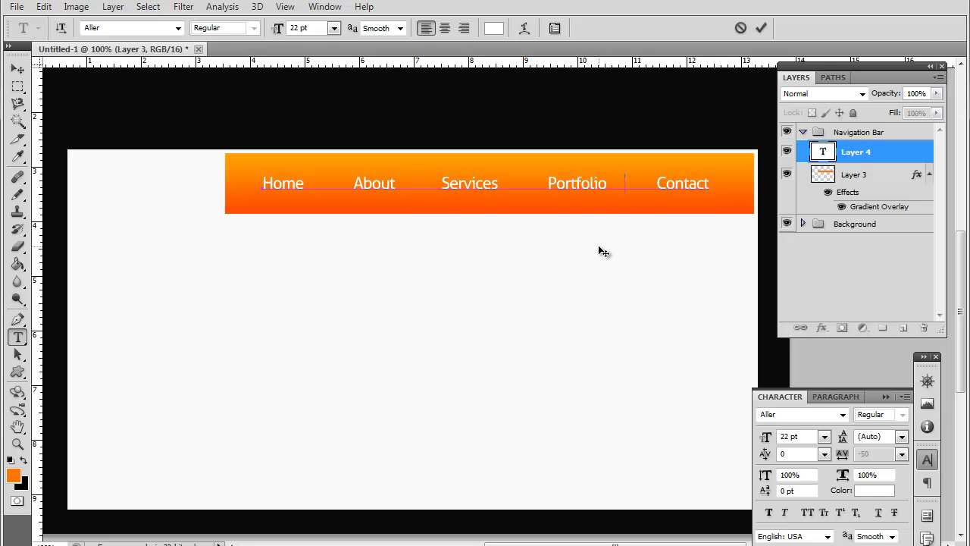
left_click(18, 69)
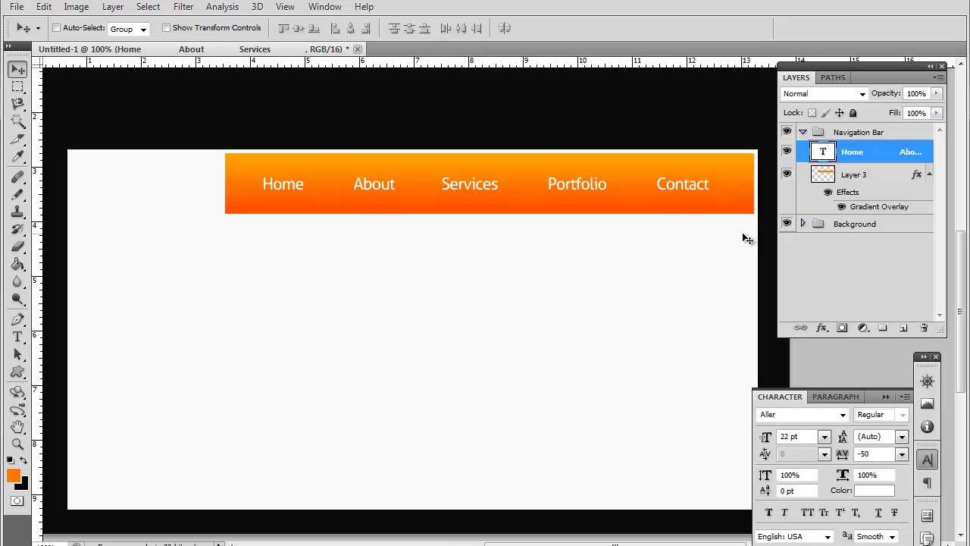
- Add a Drop Shadow to the nav text: 2 px distance, 0 px size, 15% opacity
double_click(885, 160)
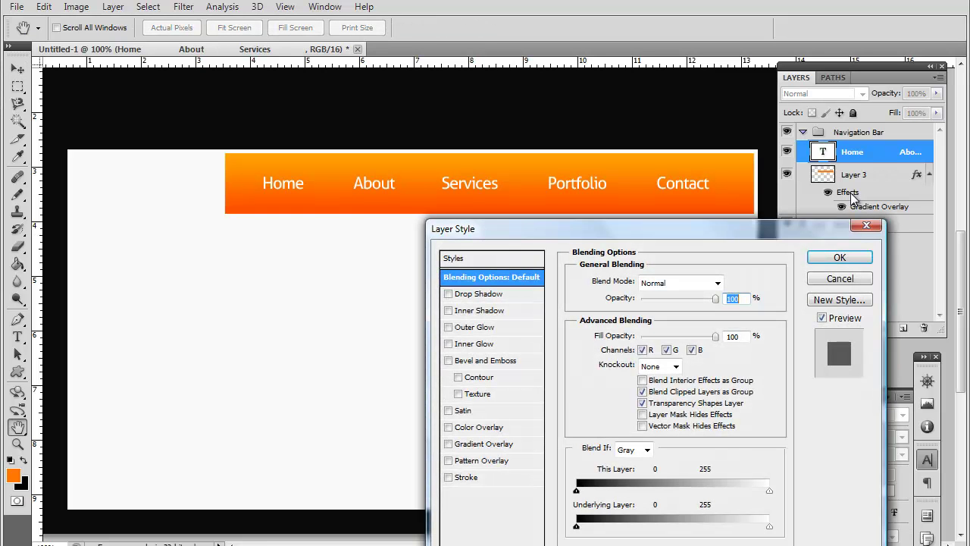
left_click(448, 293)
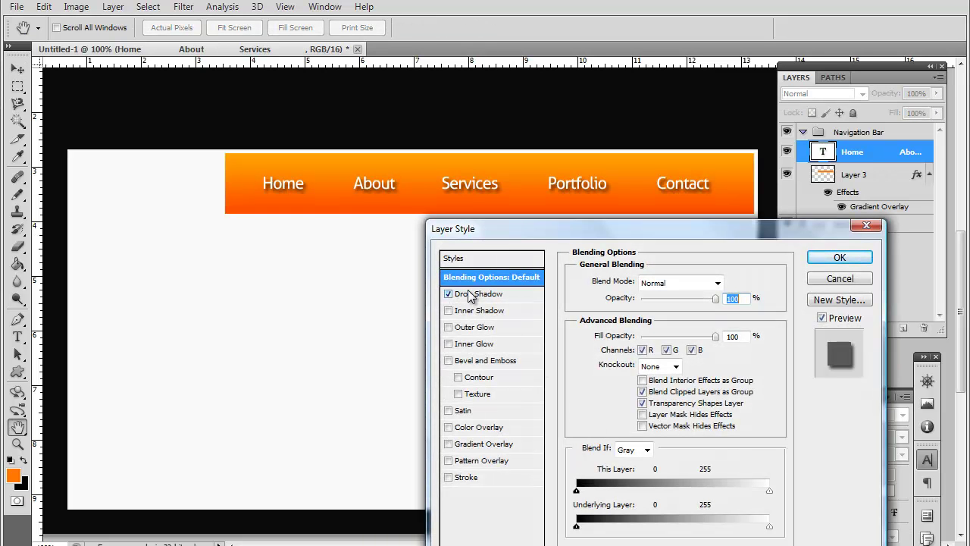
left_click(470, 294)
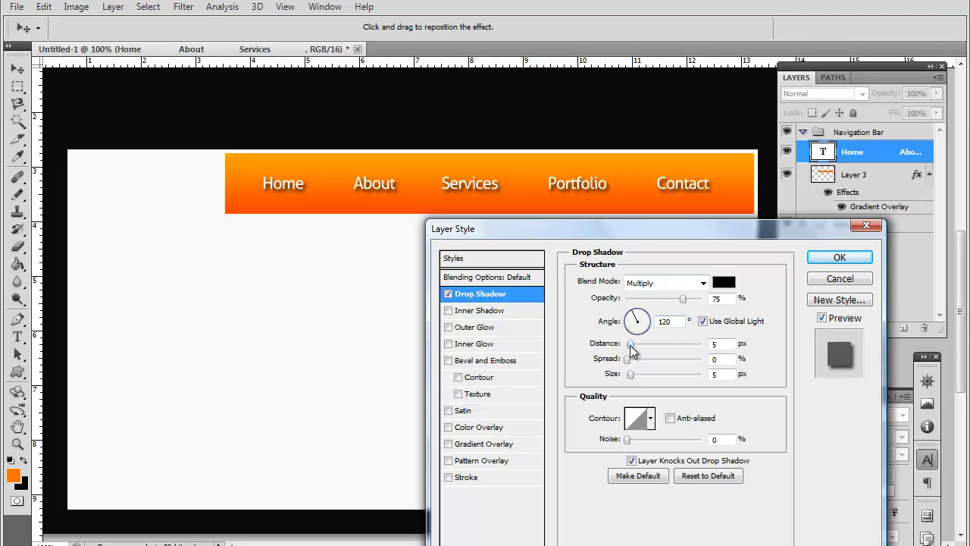
left_click_drag(630, 345, 626, 373)
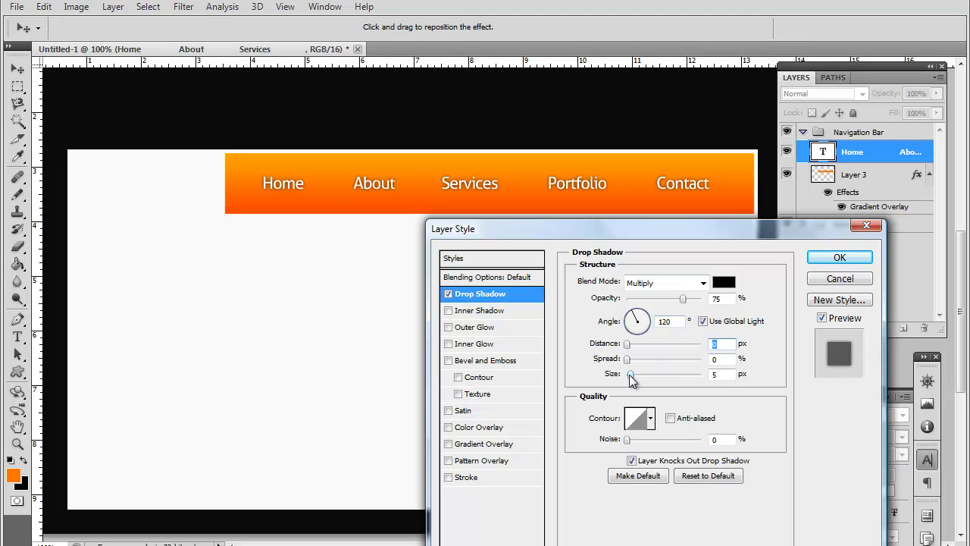
double_click(712, 344)
type("2")
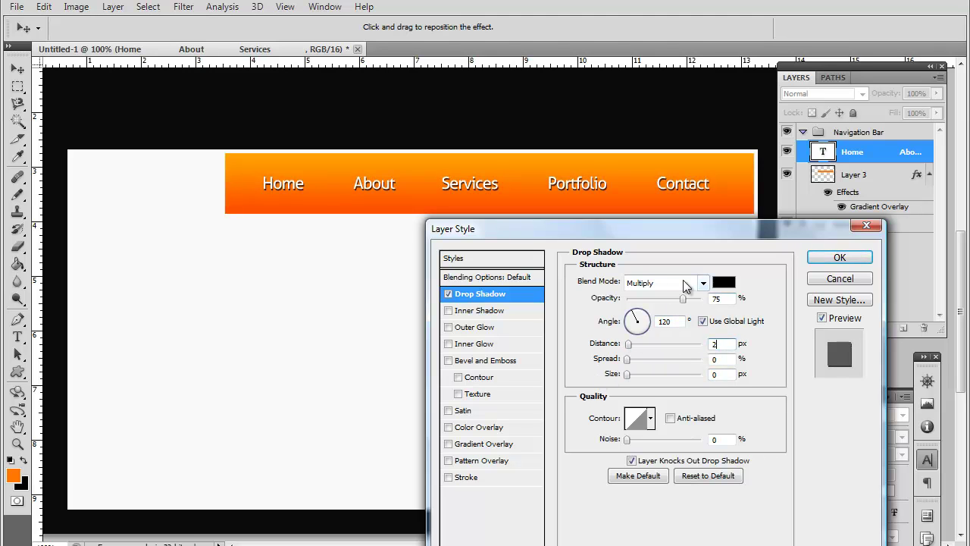
left_click_drag(684, 298, 638, 321)
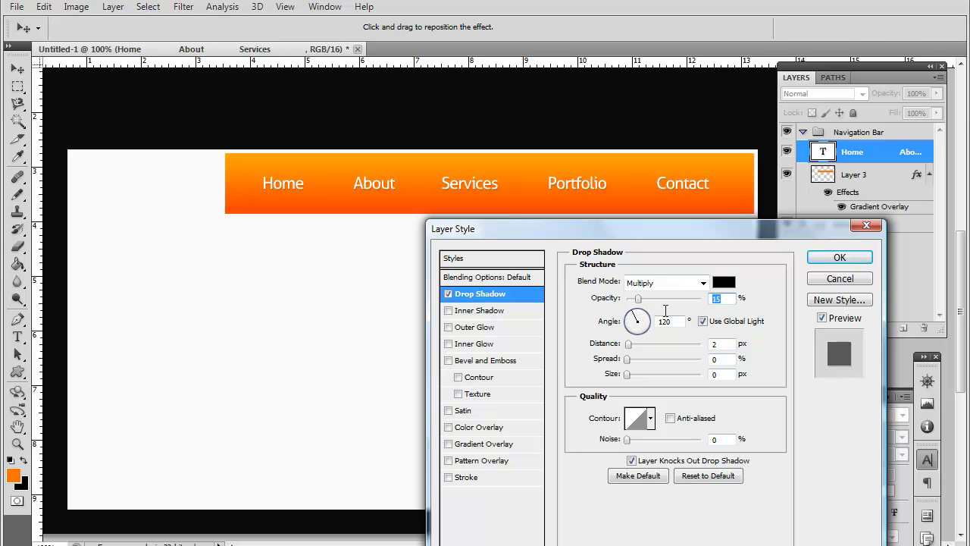
left_click(838, 257)
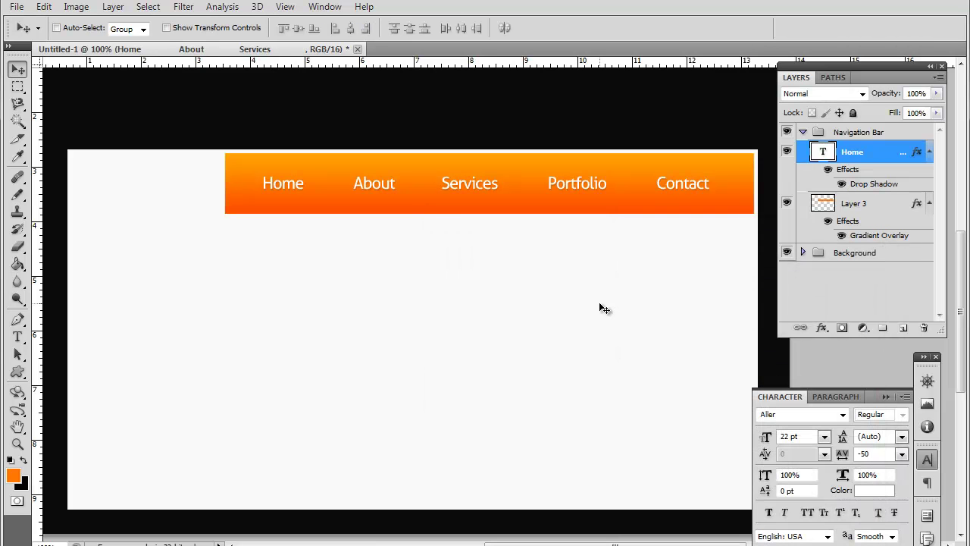
- Move all the nav labels about 20 px left on the orange bar
scroll(598, 305, "up", 2)
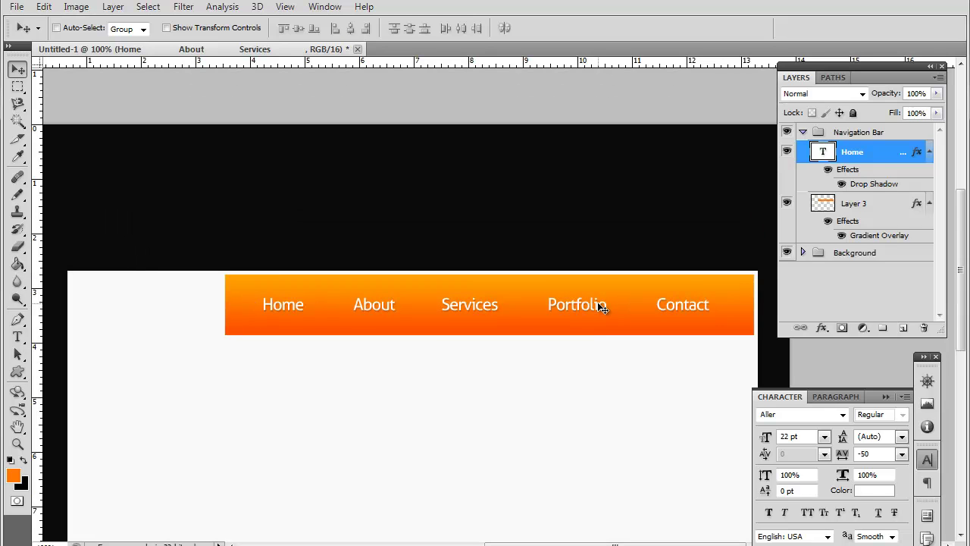
scroll(599, 303, "down", 2)
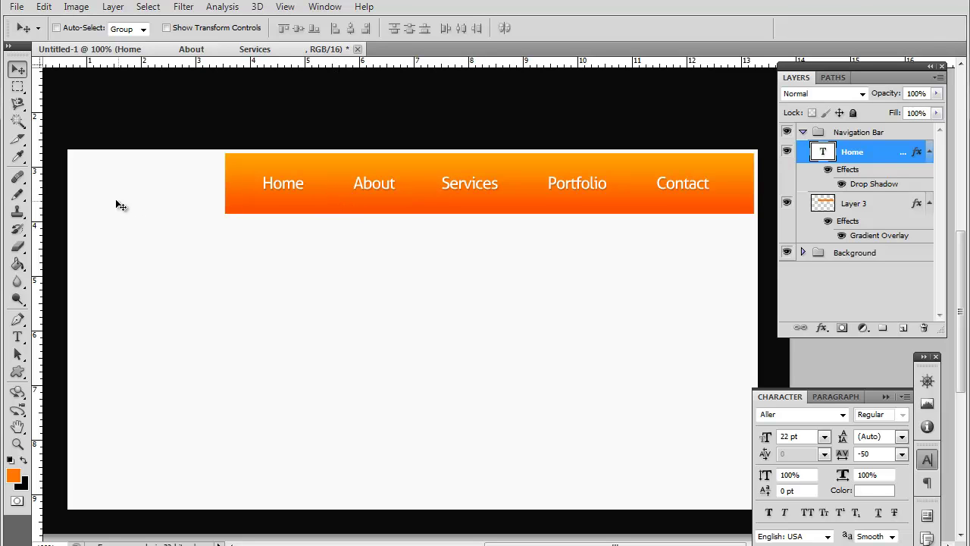
left_click_drag(412, 210, 397, 209)
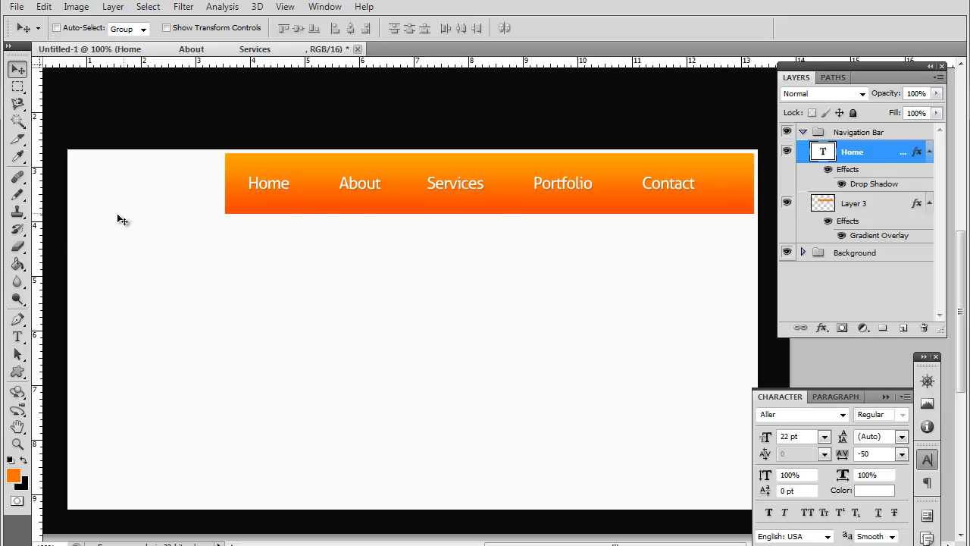
- Remove extra spaces after Home and widen the gaps after Home, About and before Portfolio
left_click(17, 336)
left_click(312, 186)
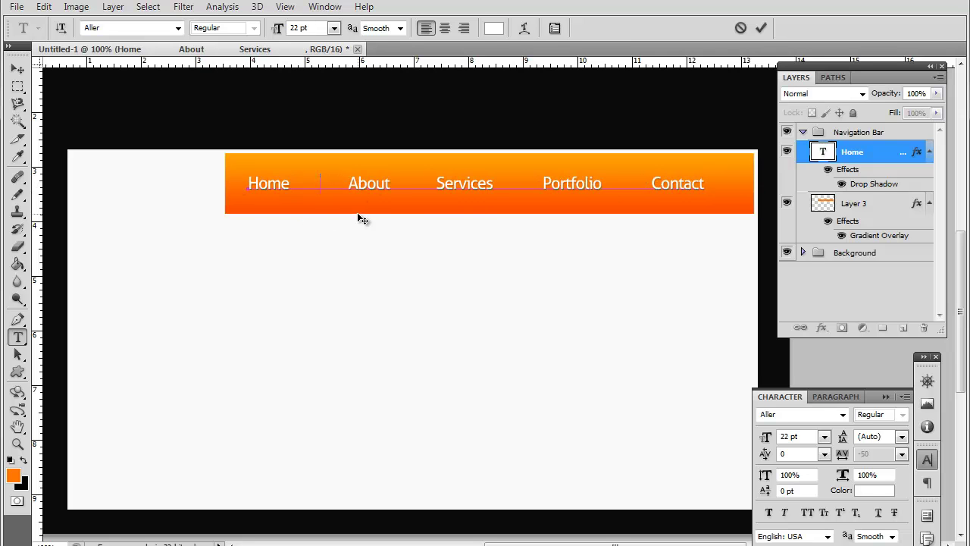
key("BackSpace")
key("BackSpace")
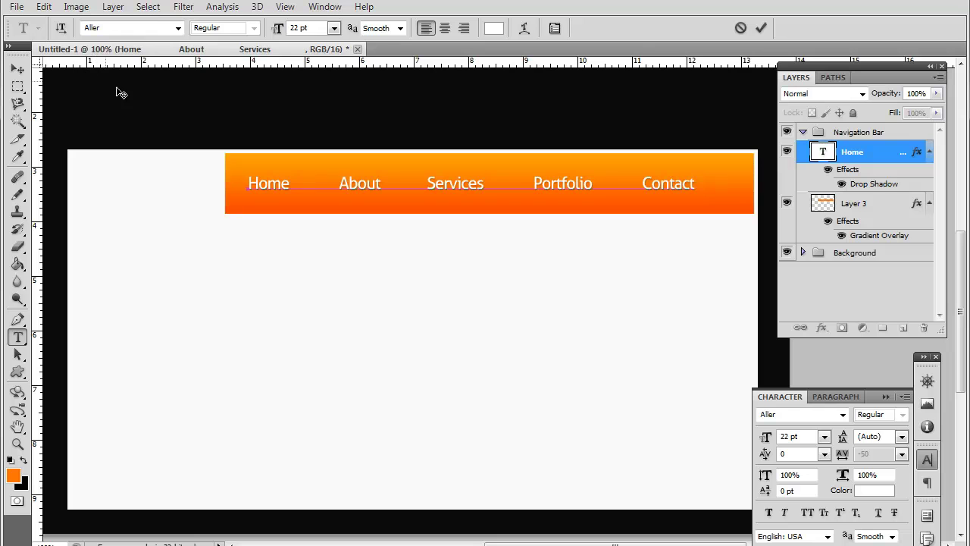
key("ctrl+a")
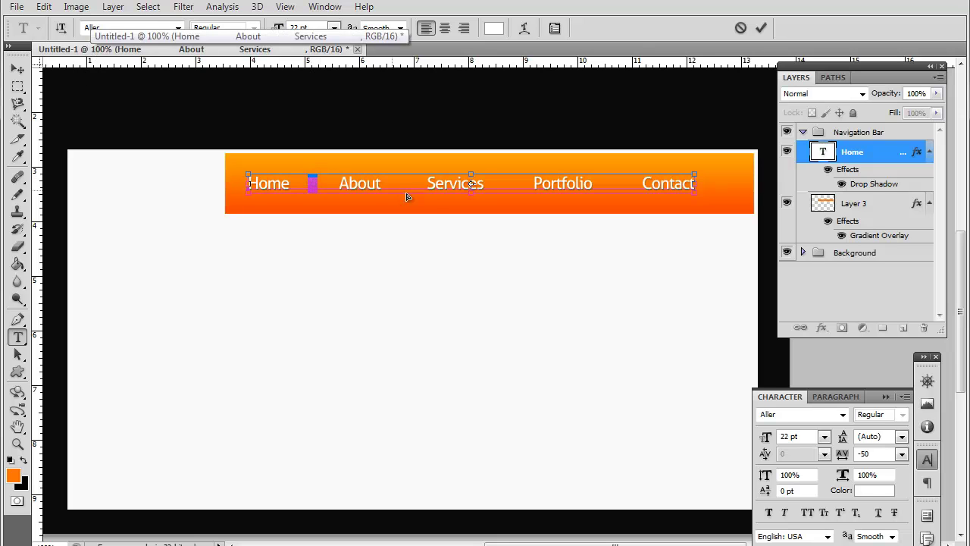
left_click(411, 182)
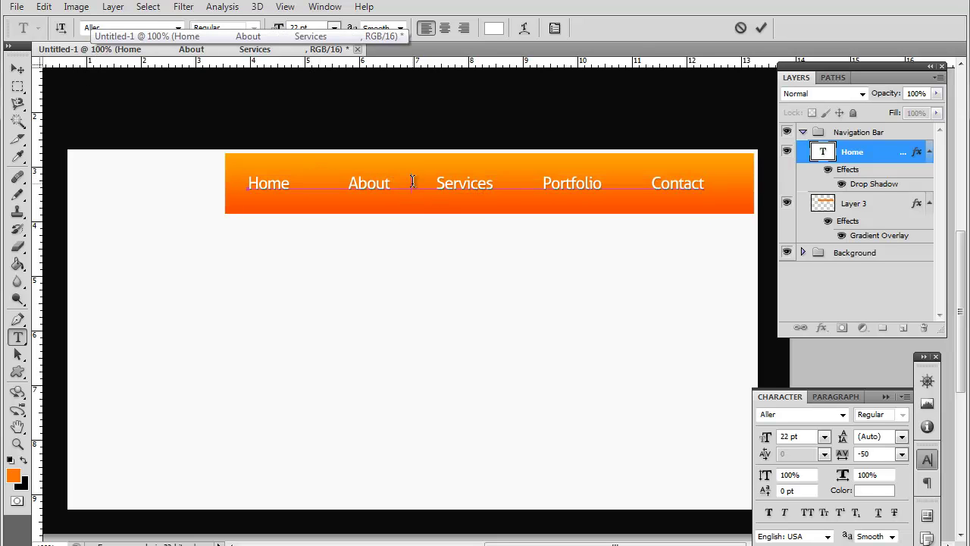
left_click(524, 182)
left_click(636, 188)
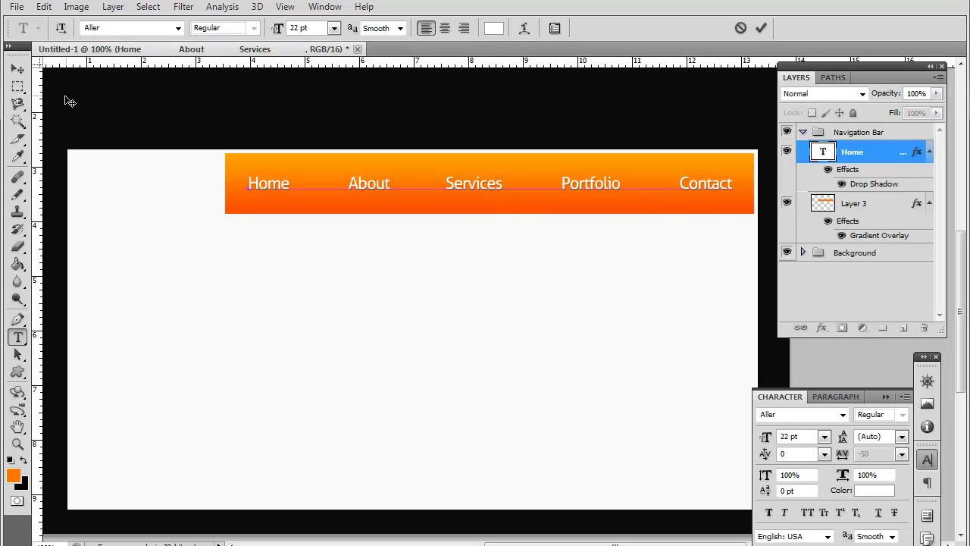
left_click(17, 69)
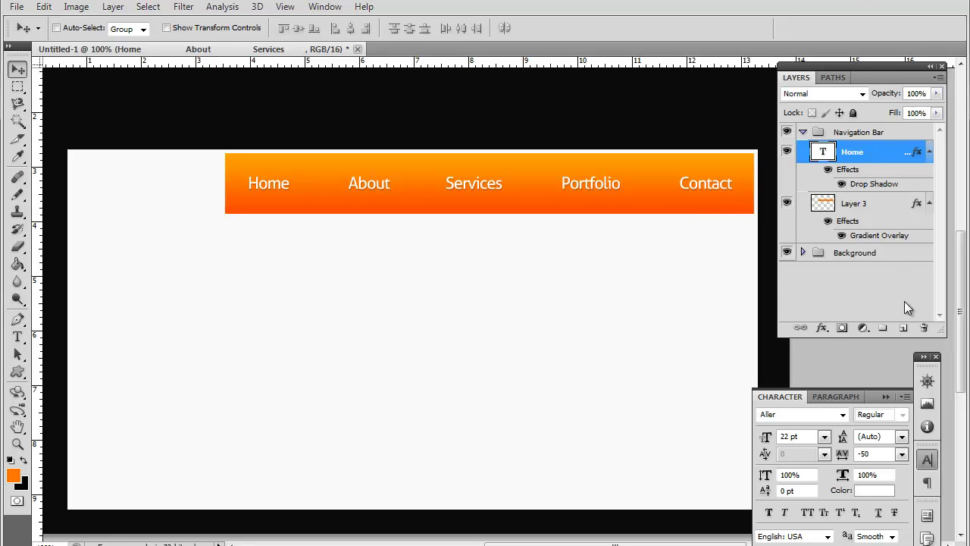
- Create a new layer and ready the Pencil tool with white as the foreground colour
left_click(902, 328)
left_click(21, 194)
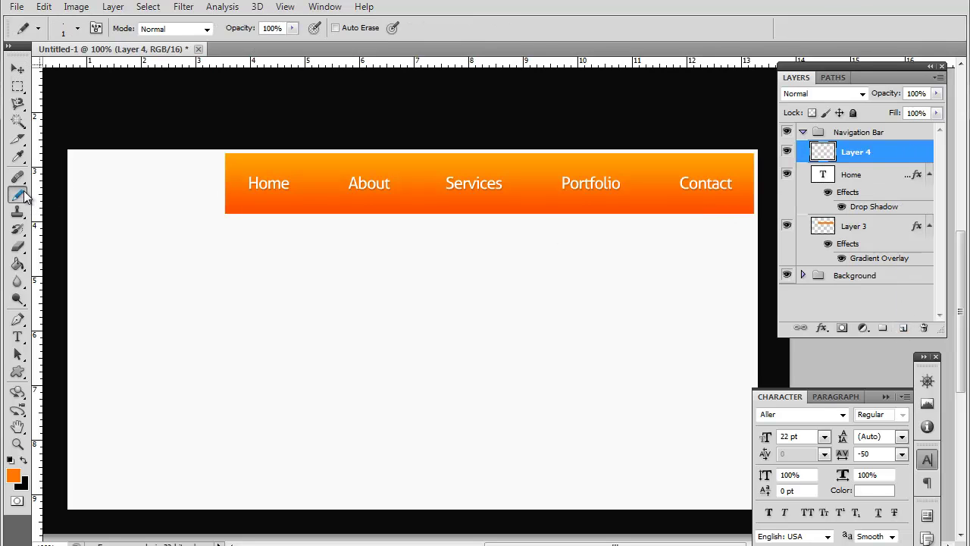
left_click(10, 460)
left_click(23, 459)
- Nudge the white divider line slightly left and duplicate it as Layer 4 copy
key("v")
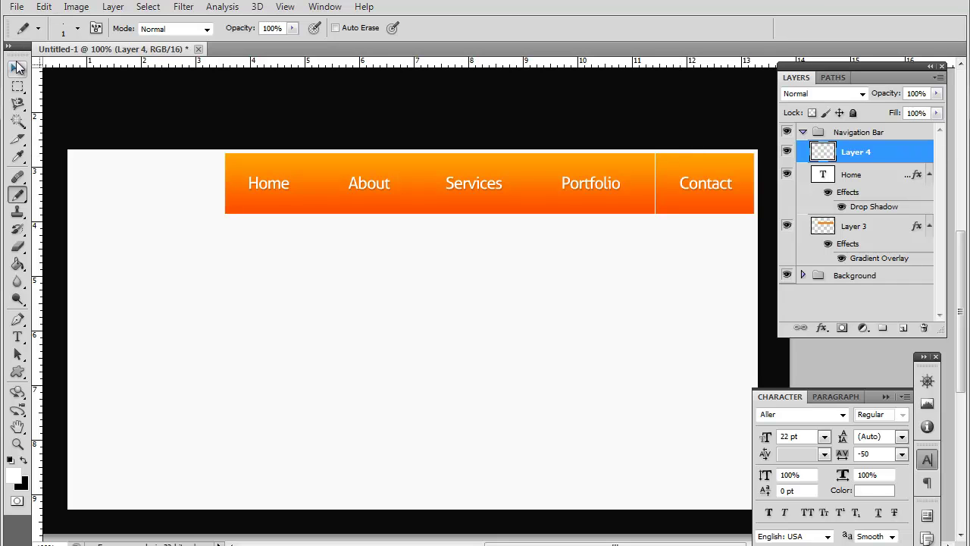
key("Left")
key("Left")
key("Left")
key("Left")
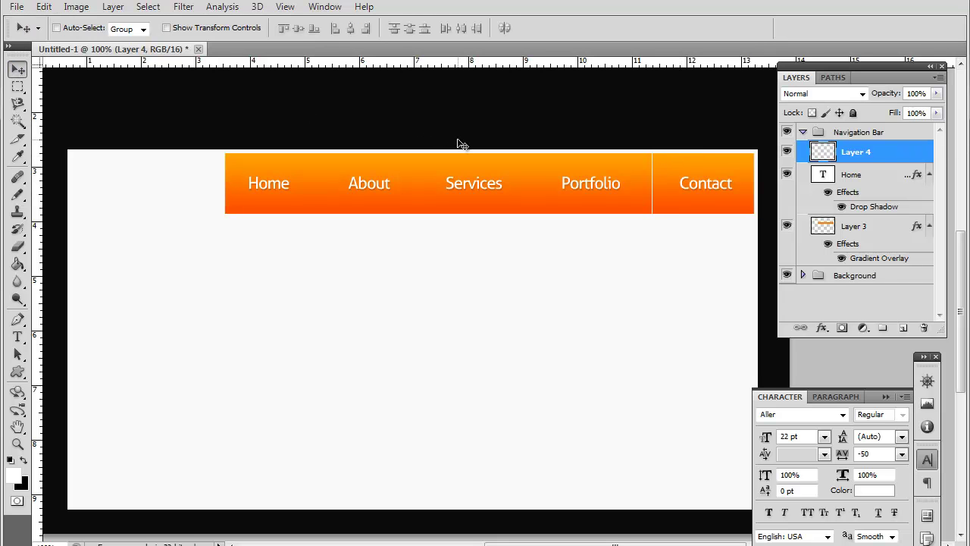
key("ctrl+j")
- Nudge the copied divider line right and give it a black (000000) Color Overlay
key("Right")
key("Right")
key("Right")
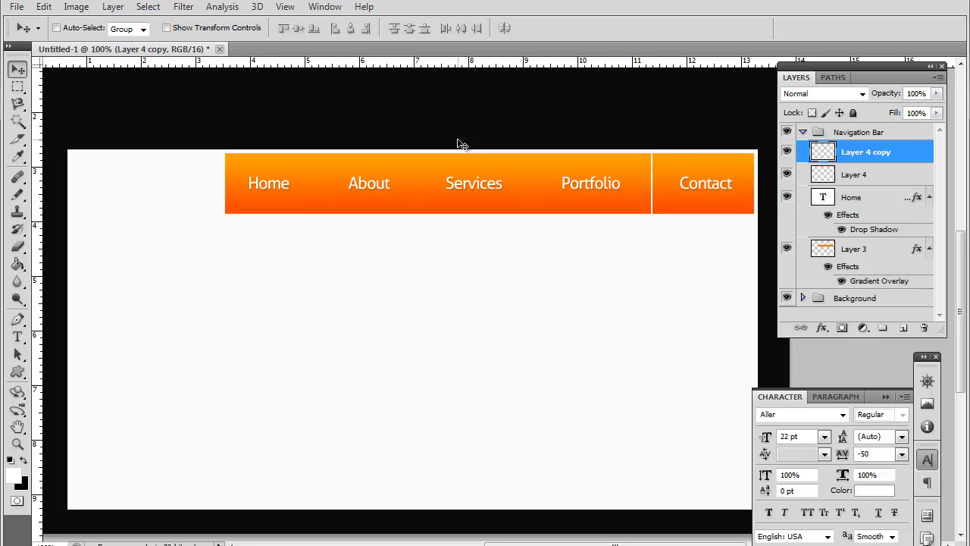
double_click(904, 162)
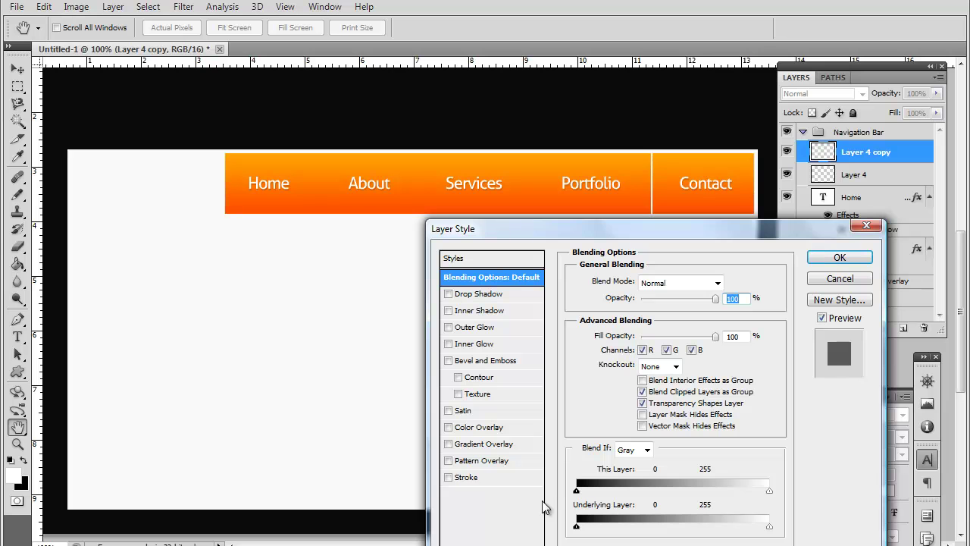
left_click(451, 429)
left_click(485, 428)
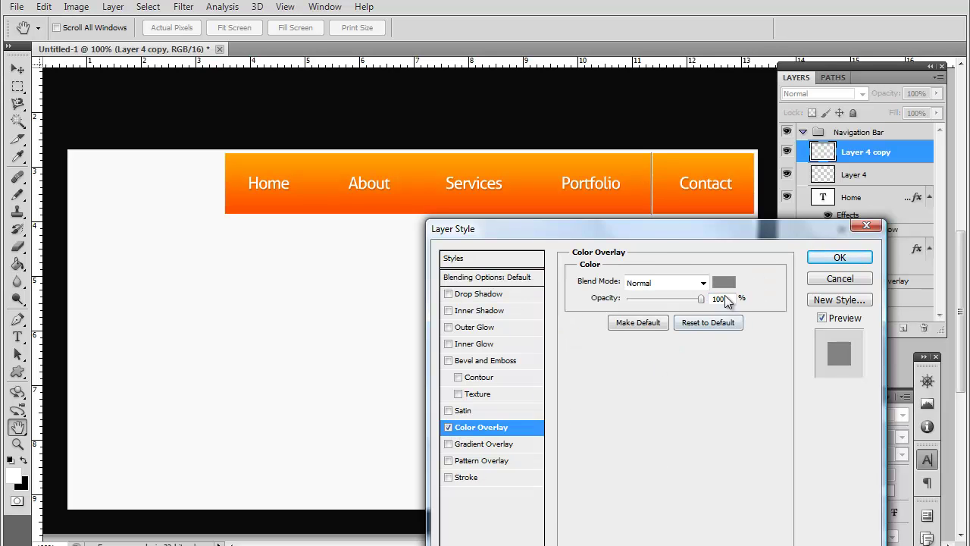
left_click(724, 283)
left_click_drag(340, 301, 169, 493)
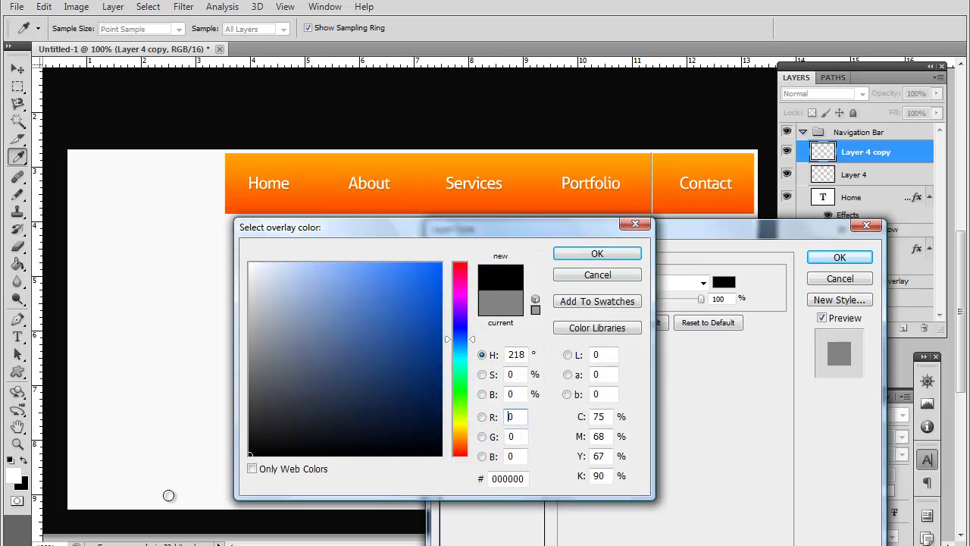
left_click(597, 254)
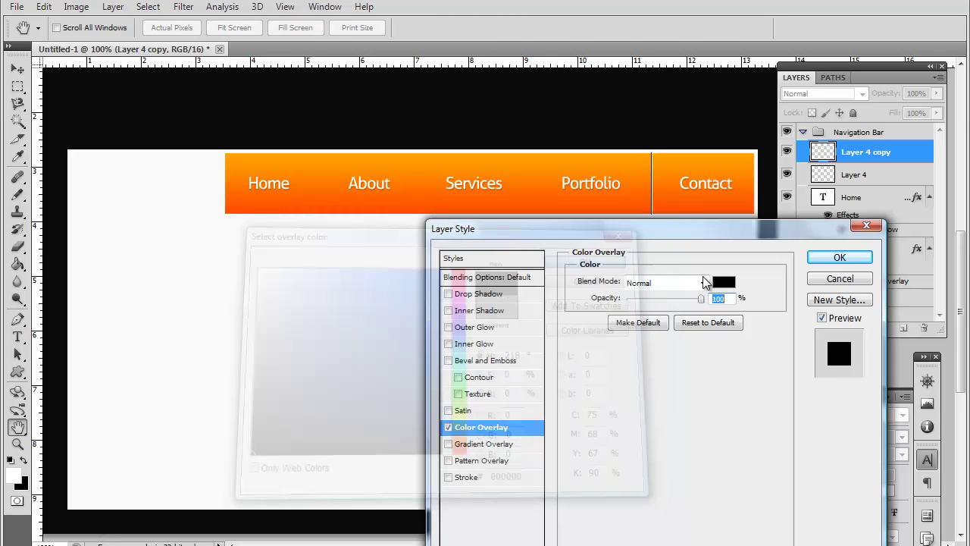
left_click(839, 256)
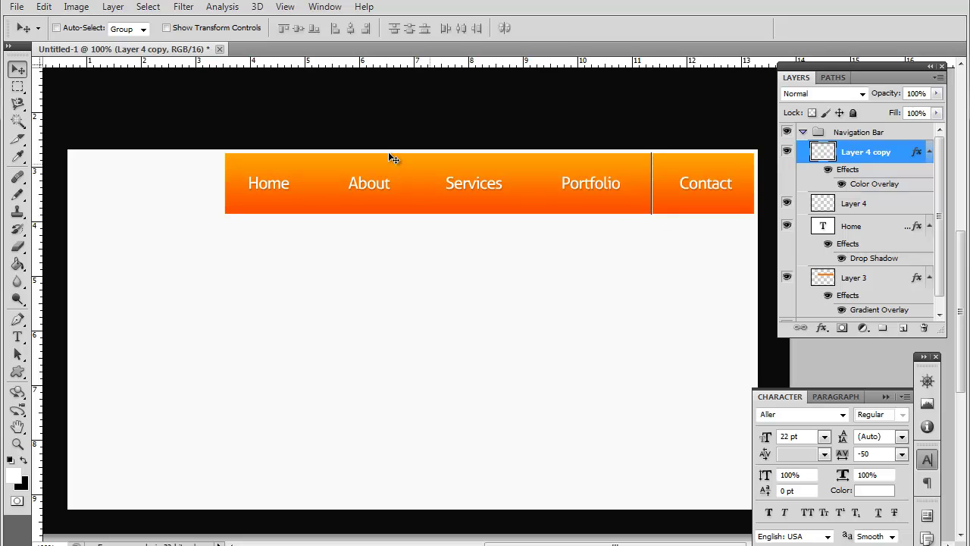
- Zoom to 200% and try a rectangular selection edit on the divider, then undo the deletion
key("ctrl+plus")
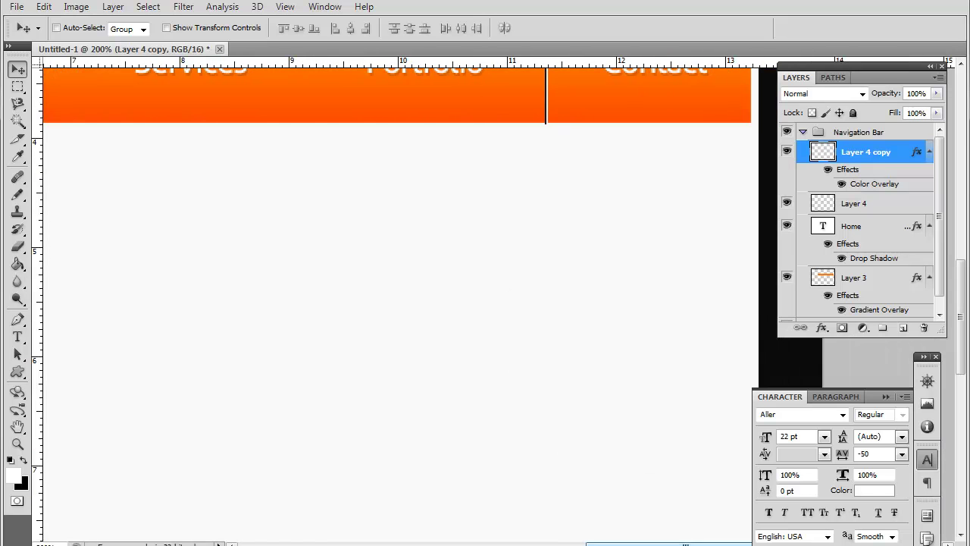
scroll(482, 273, "up", 1)
left_click(17, 86)
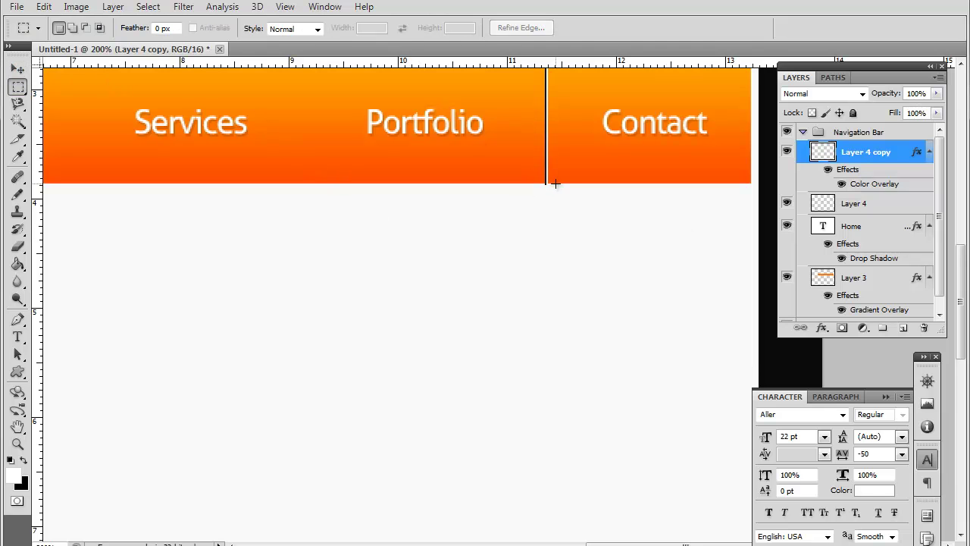
left_click_drag(556, 183, 491, 199)
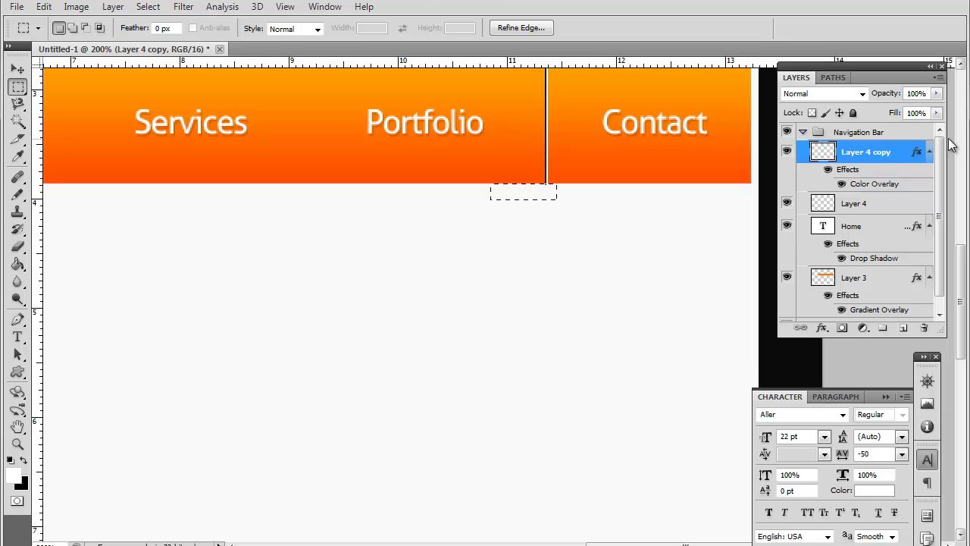
left_click(894, 202)
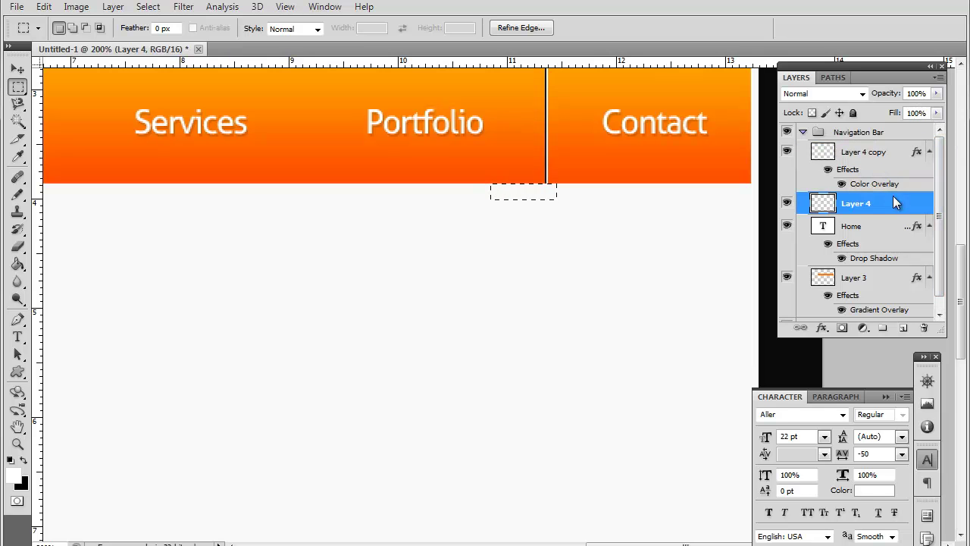
scroll(575, 220, "up", 2)
left_click_drag(542, 244, 563, 93)
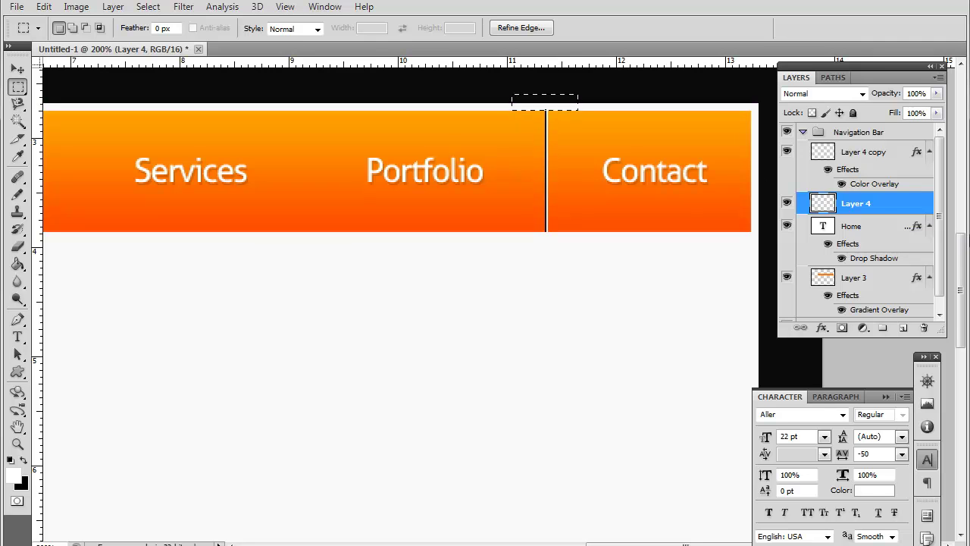
left_click(891, 154)
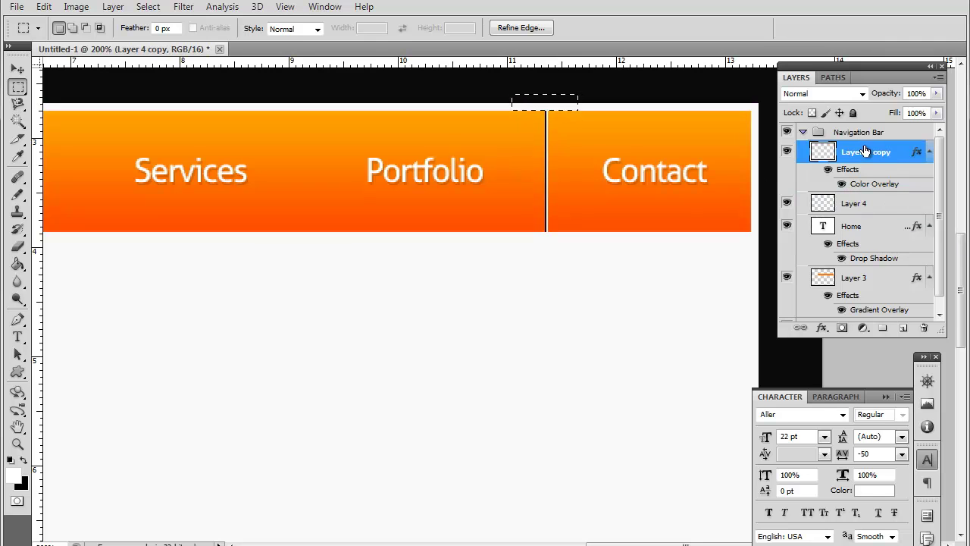
key("Delete")
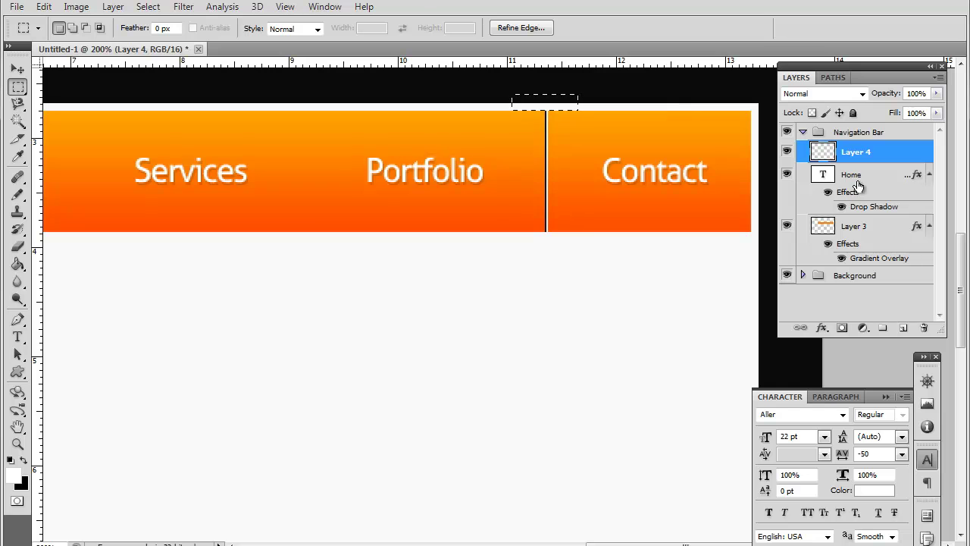
key("ctrl+d")
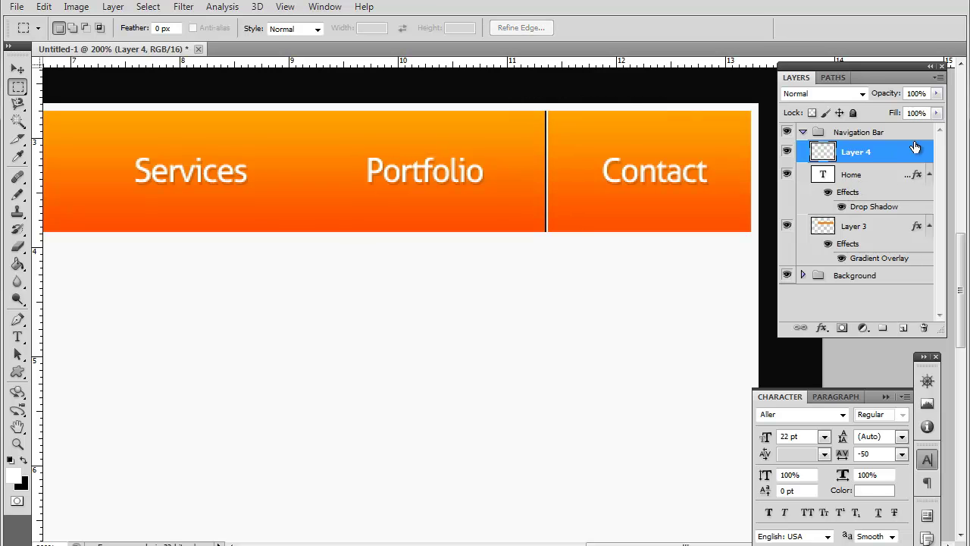
key("ctrl+alt+z")
key("ctrl+alt+z")
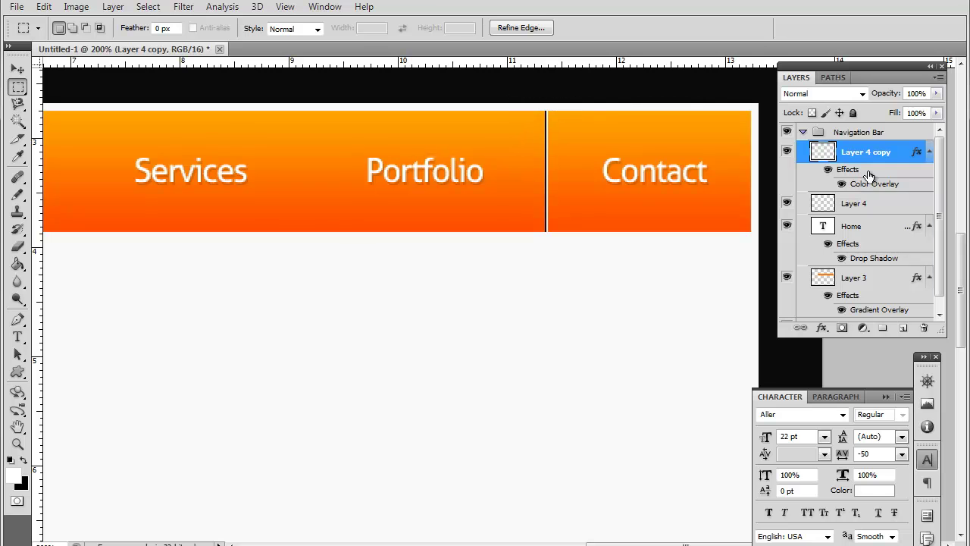
- Deselect, then fade Layer 4 to about 21% and Layer 4 copy to about 34% opacity
key("ctrl+d")
left_click(872, 204)
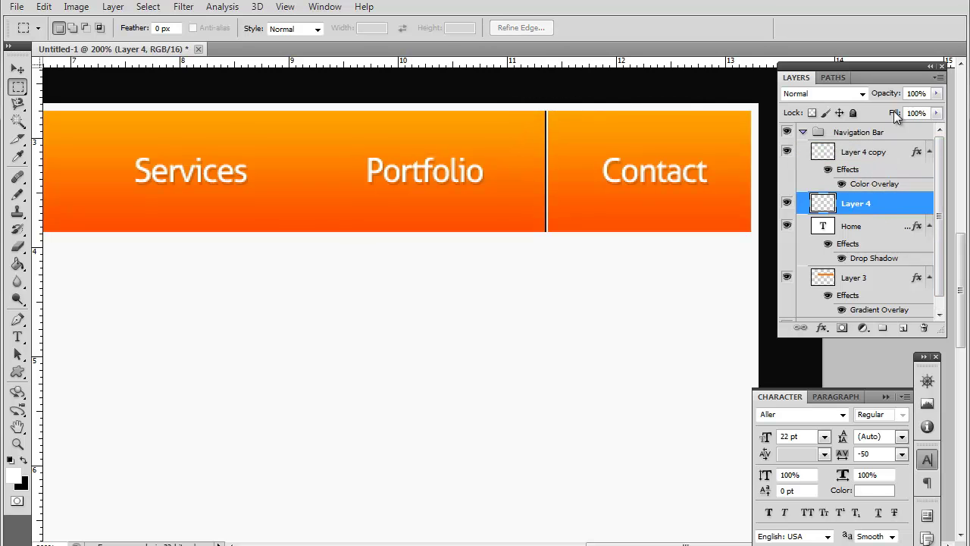
left_click(936, 94)
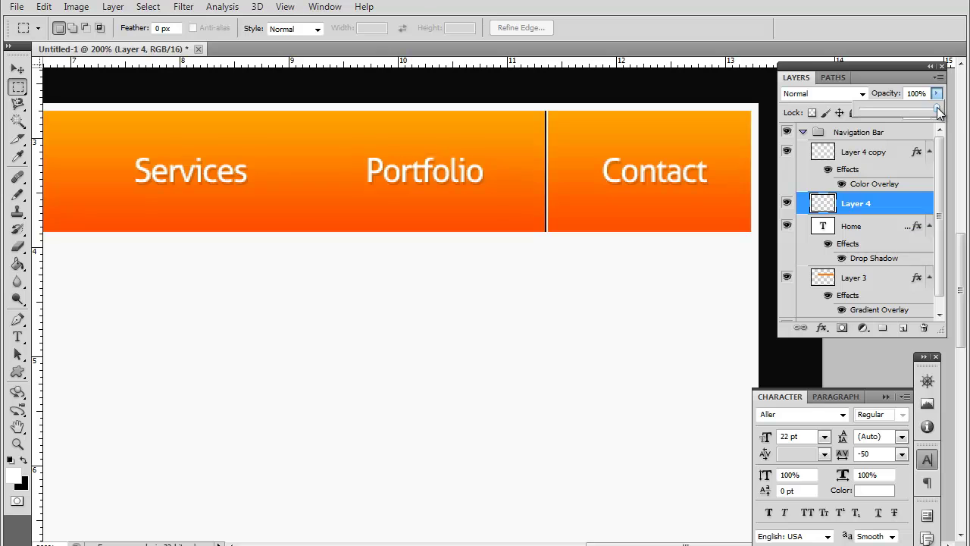
left_click_drag(938, 112, 884, 119)
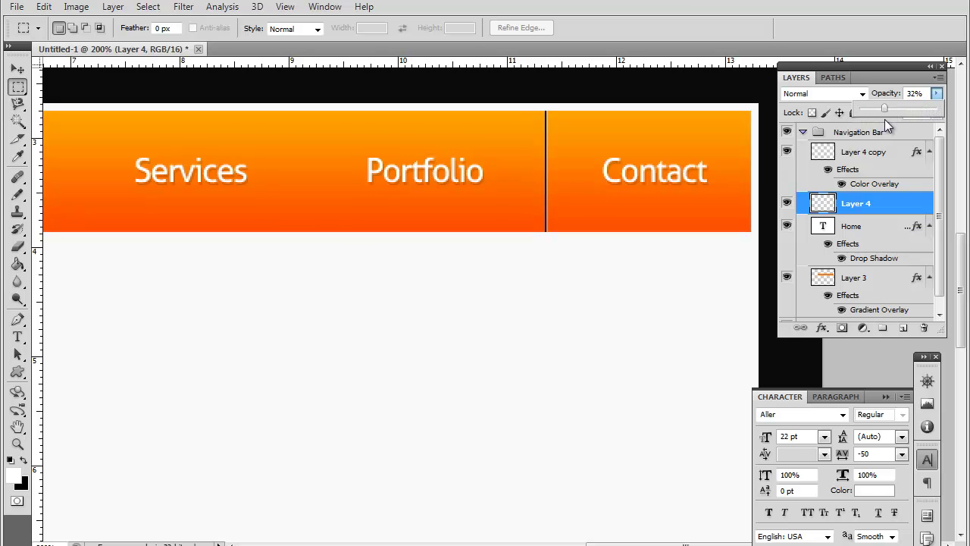
left_click(887, 159)
left_click(936, 94)
left_click_drag(930, 113, 882, 113)
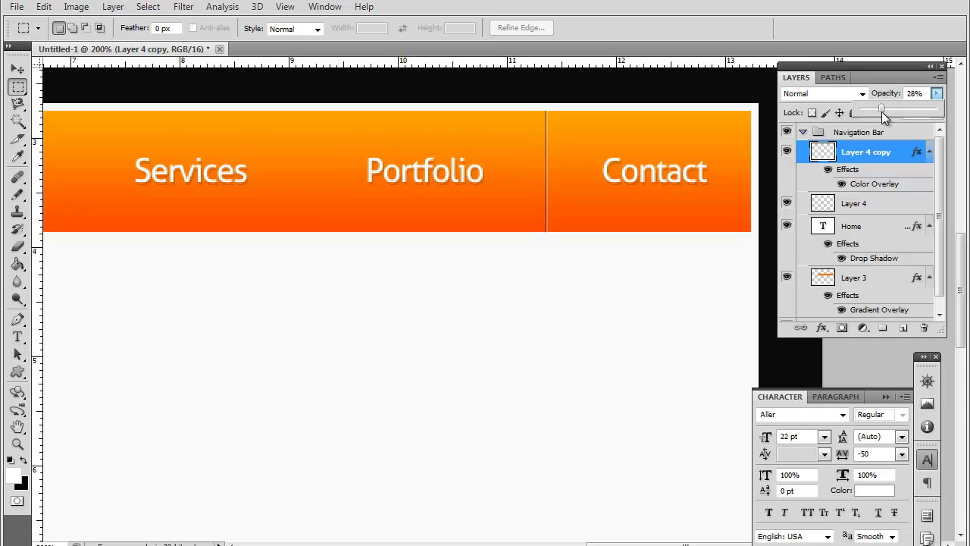
- Readjust opacities: Layer 4 to about 66%, Layer 4 copy to 16%, then Layer 4 to 16%
left_click(892, 204)
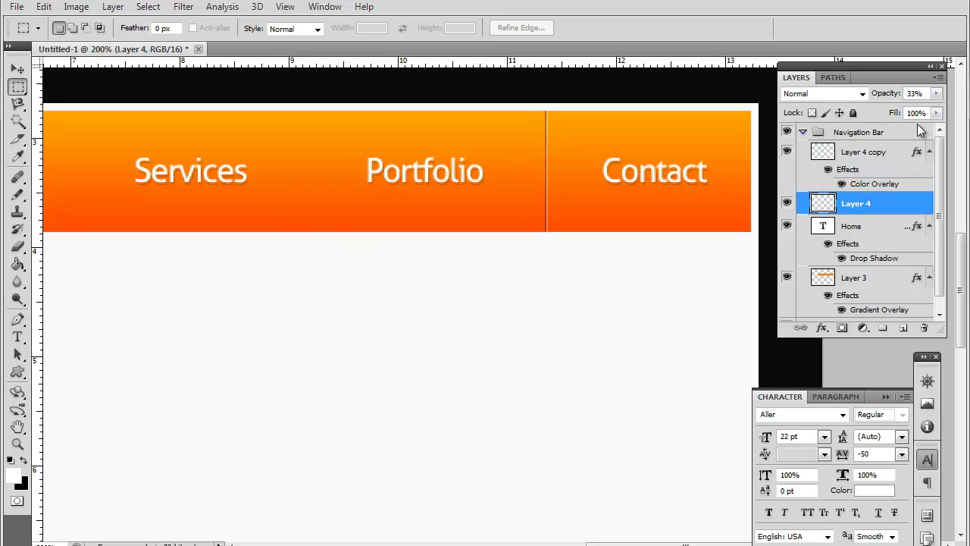
left_click_drag(936, 94, 881, 120)
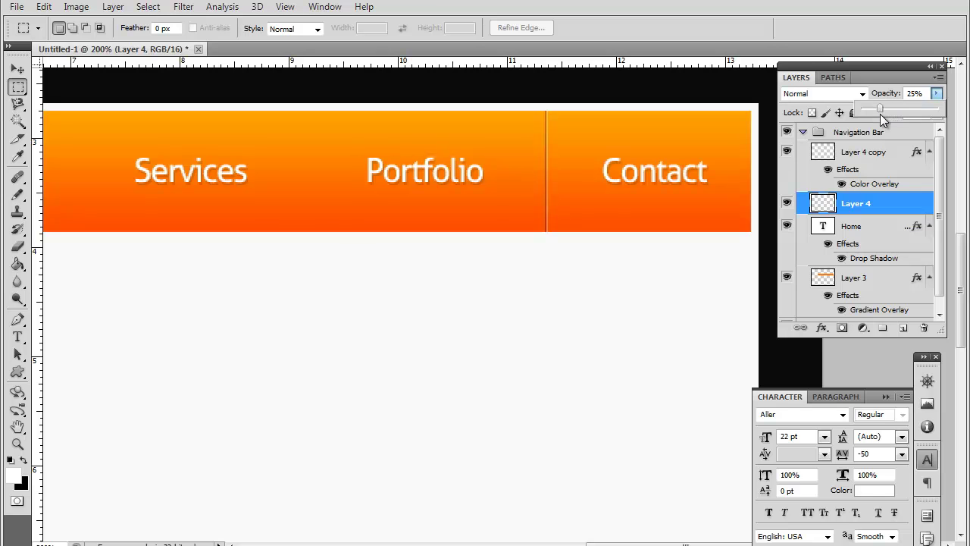
left_click(879, 151)
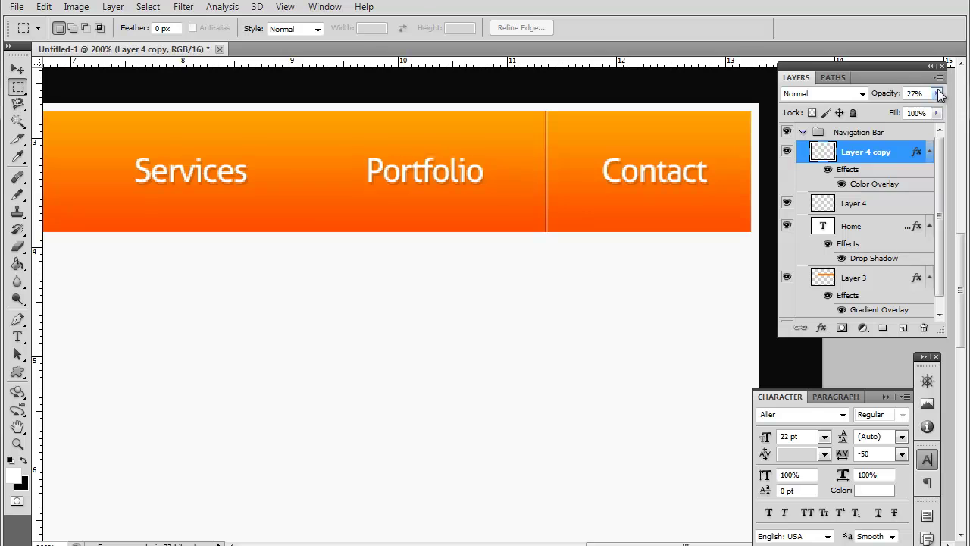
left_click(936, 93)
left_click_drag(894, 108, 878, 120)
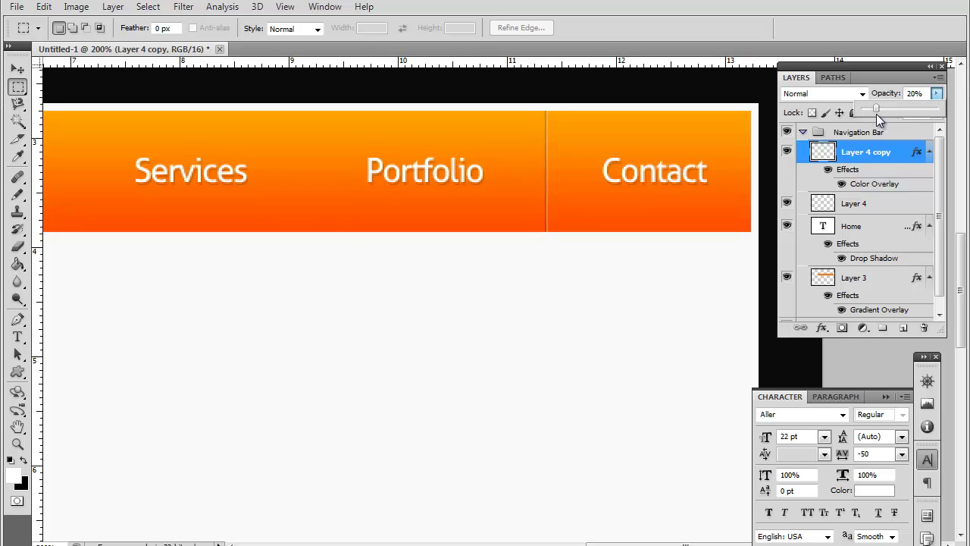
left_click(871, 206)
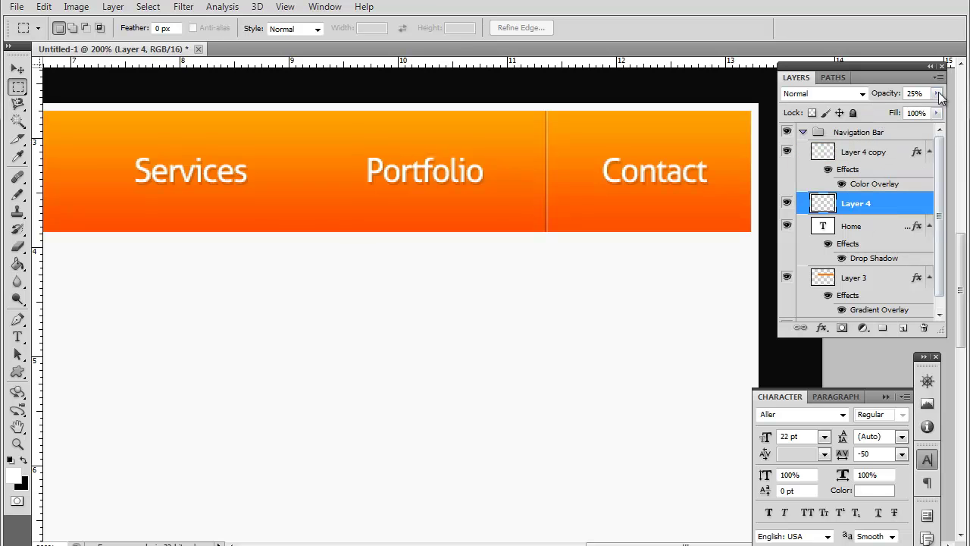
left_click(936, 93)
left_click_drag(881, 109, 874, 112)
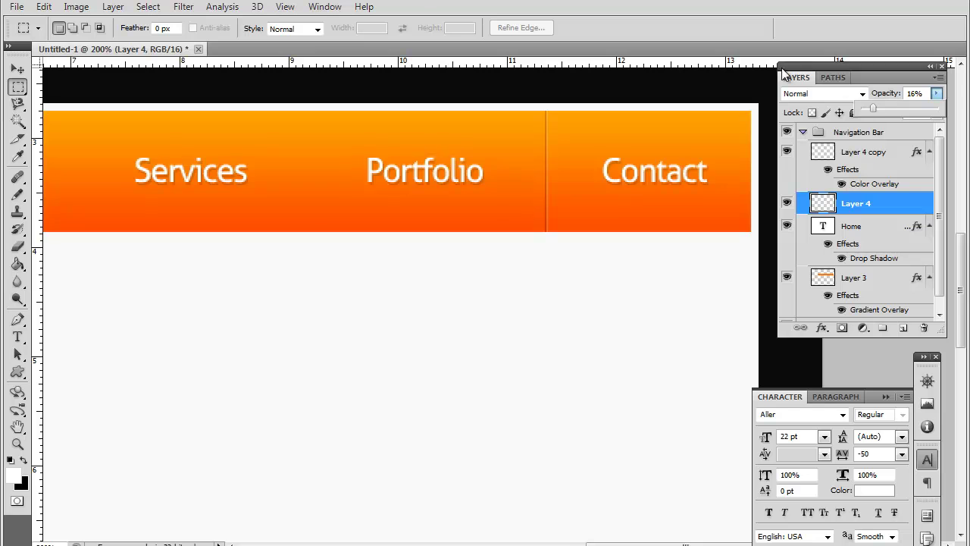
- Zoom out and settle Layer 4 at 14% and Layer 4 copy at 11% opacity
key("ctrl+minus")
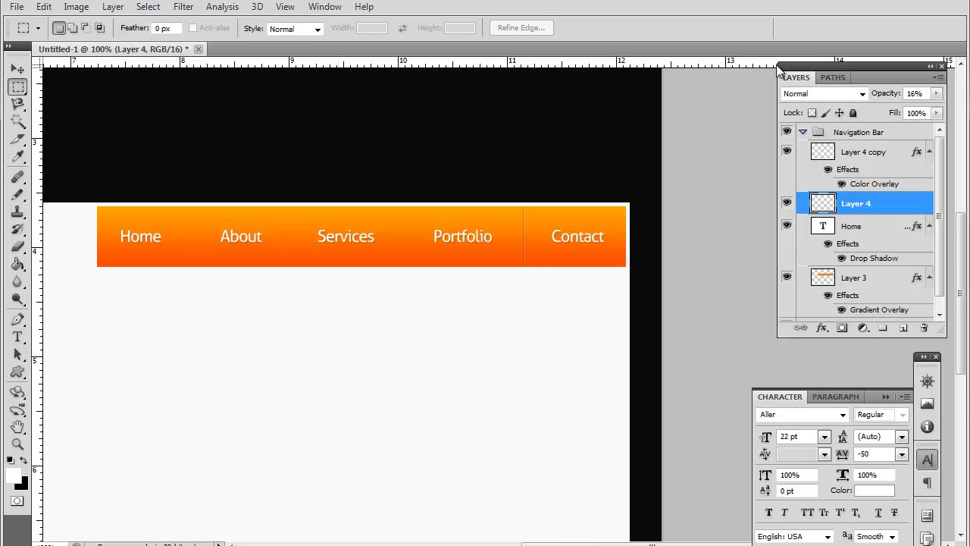
left_click(898, 156)
left_click(936, 93)
left_click_drag(879, 111, 876, 114)
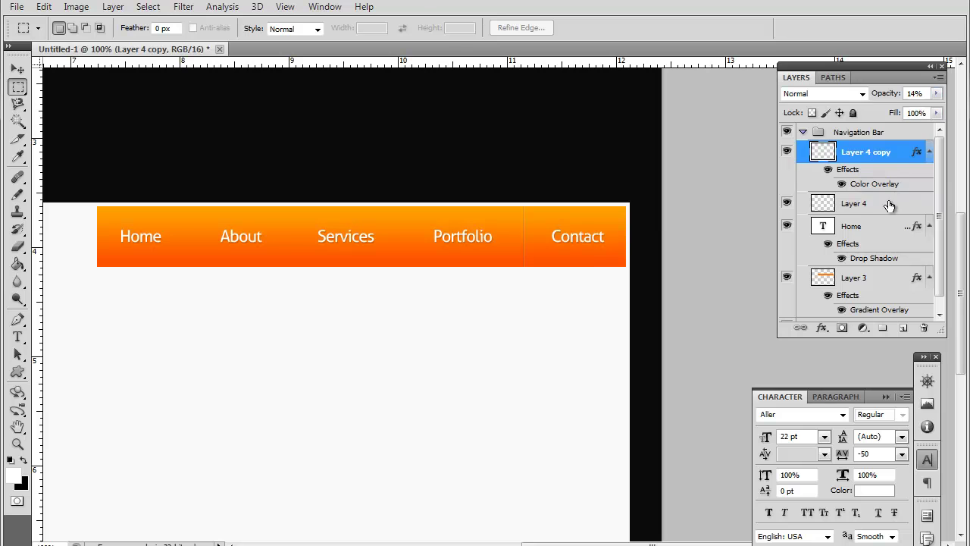
left_click(886, 204)
left_click(936, 93)
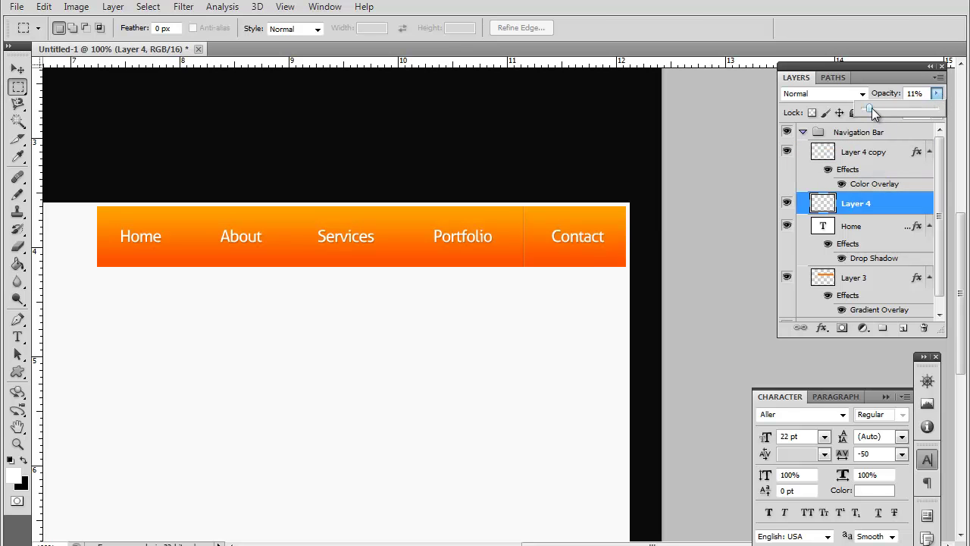
left_click_drag(871, 108, 873, 108)
left_click_drag(869, 109, 869, 109)
left_click(897, 151)
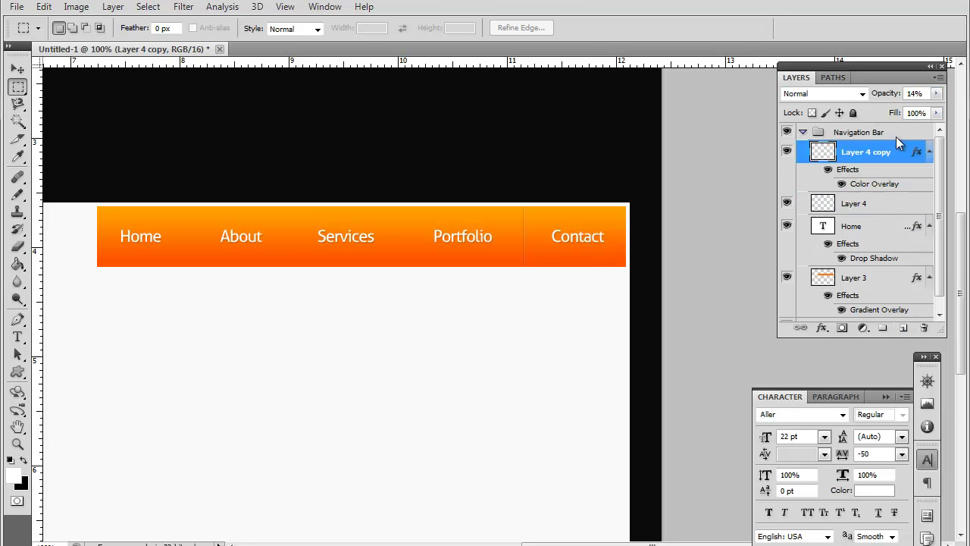
double_click(924, 92)
type("11")
- Create Group 1, move Layer 4 and Layer 4 copy into it, and rename it 'lines'
left_click(882, 329)
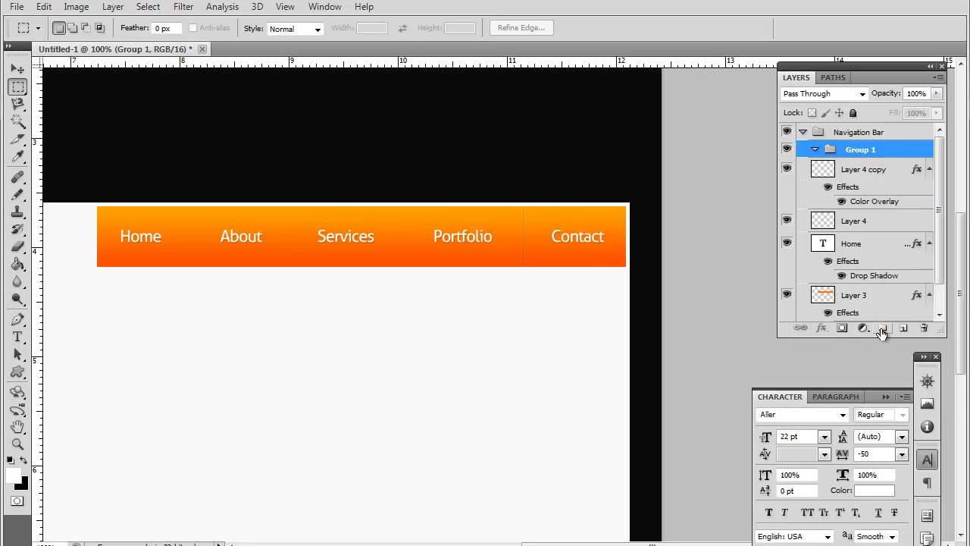
left_click(868, 171)
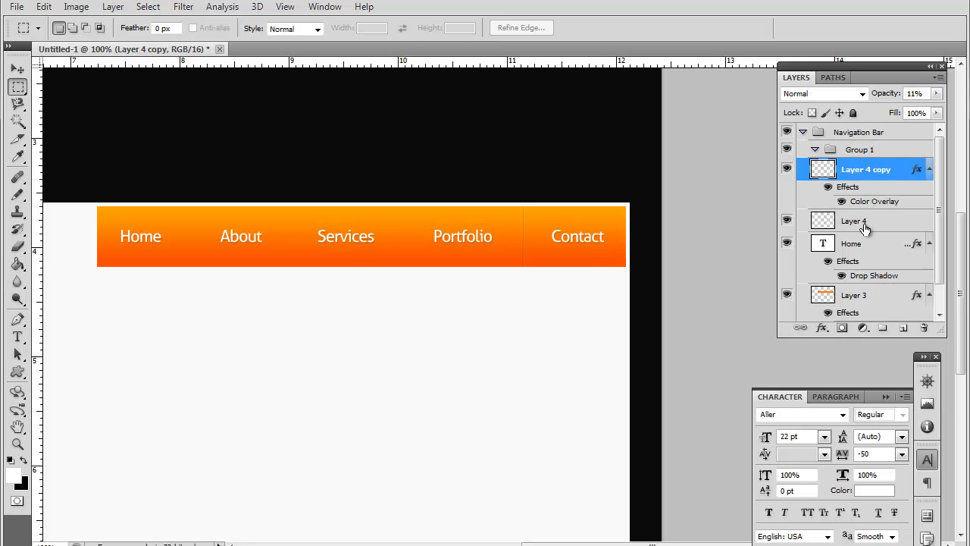
left_click(864, 221, "shift")
left_click_drag(872, 171, 818, 152)
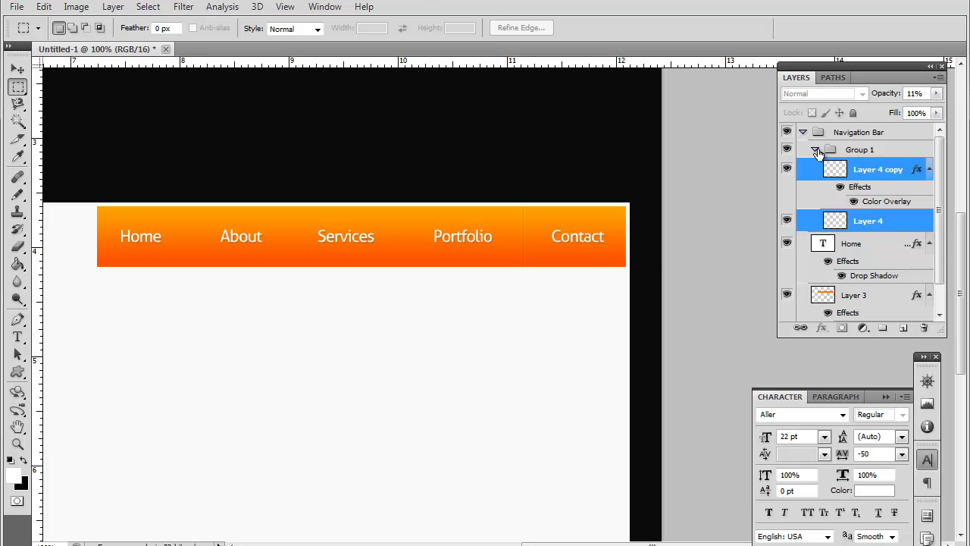
left_click(815, 150)
double_click(864, 150)
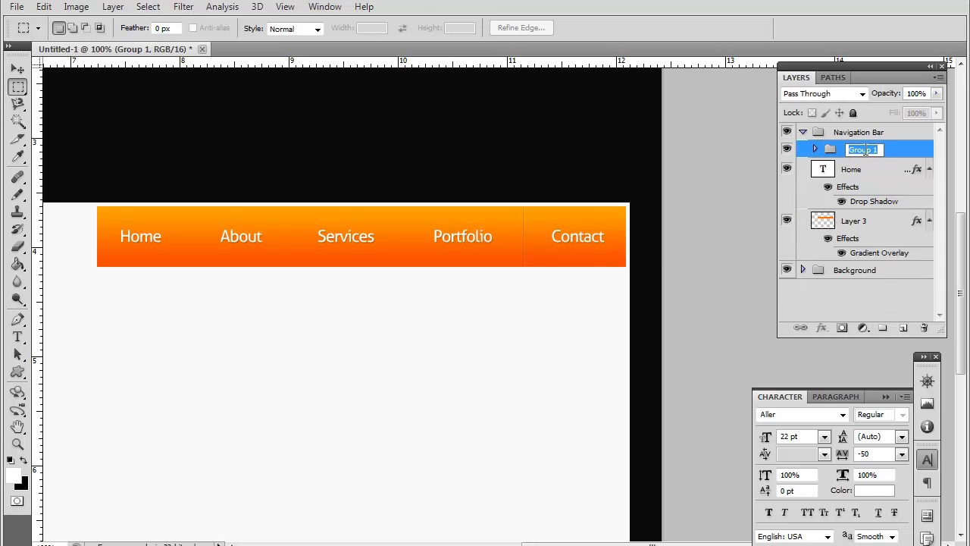
type("lines")
key("Return")
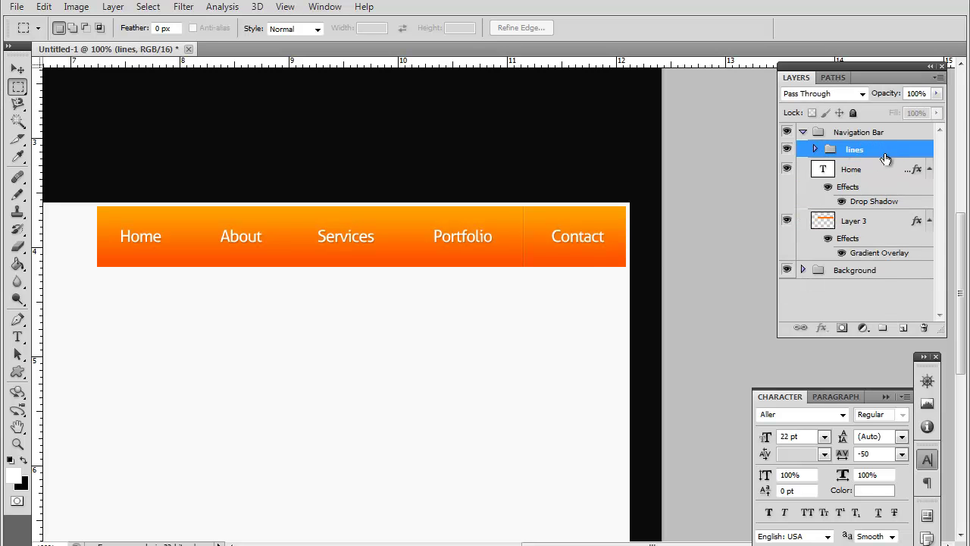
- Duplicate the lines group and move the copy between Services and Portfolio
right_click(882, 152)
left_click(836, 187)
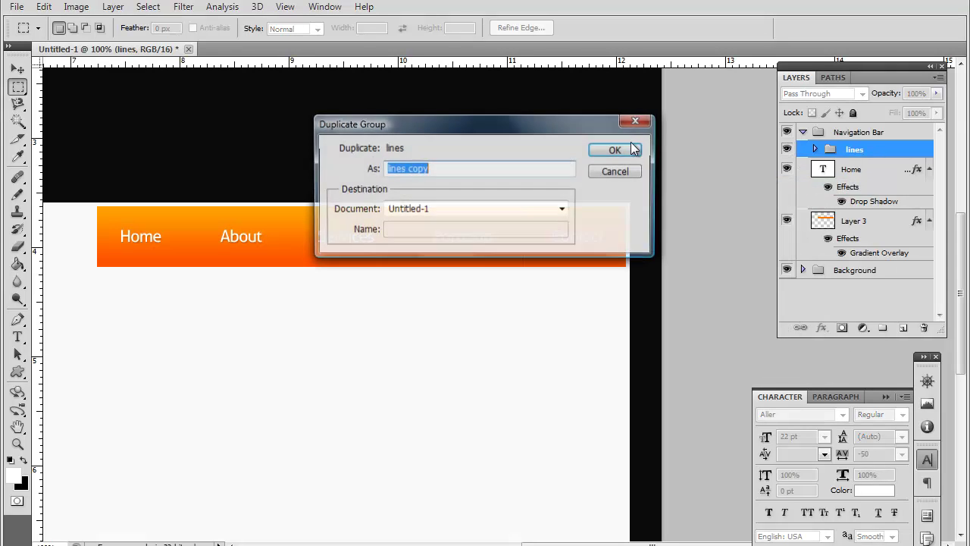
key("Return")
key("v")
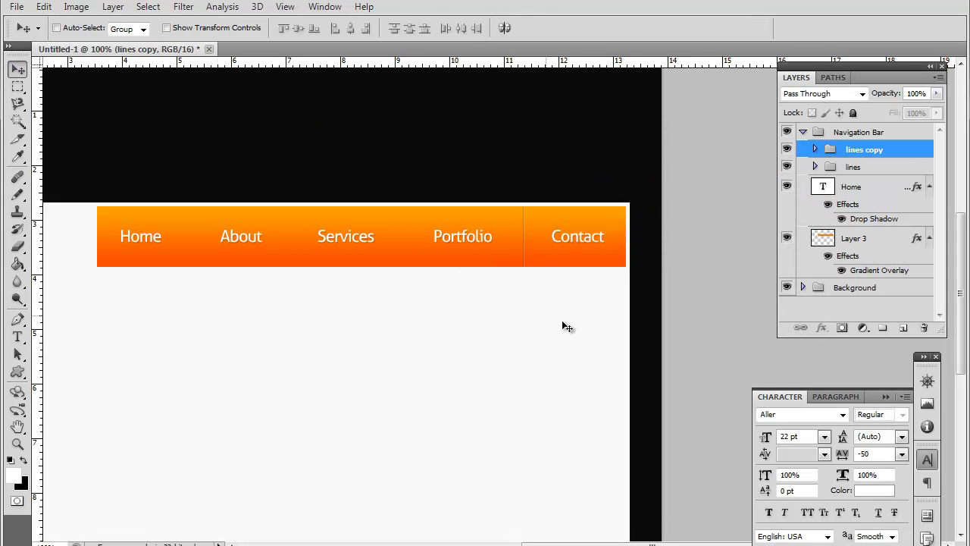
left_click_drag(522, 260, 409, 260)
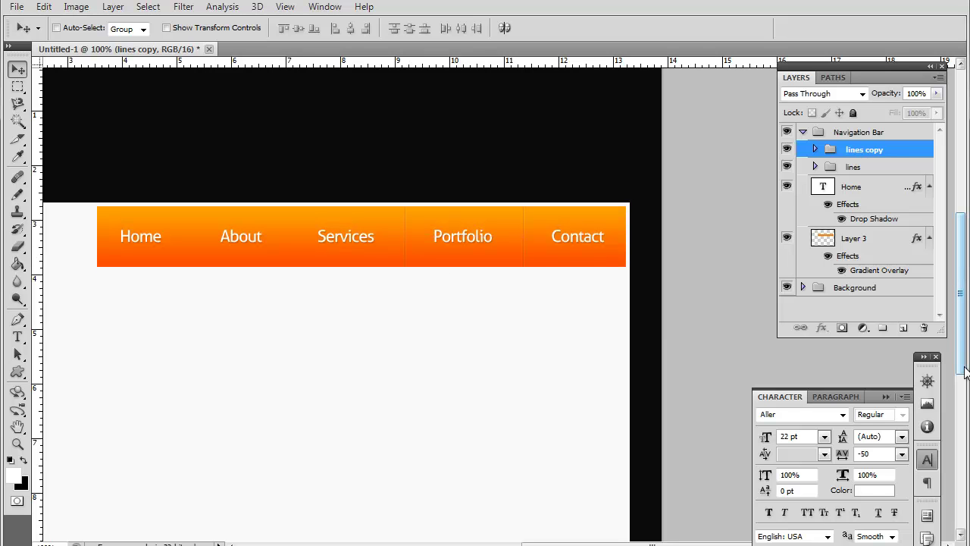
- Duplicate it again as lines copy 2 and place it between About and Services
right_click(864, 150)
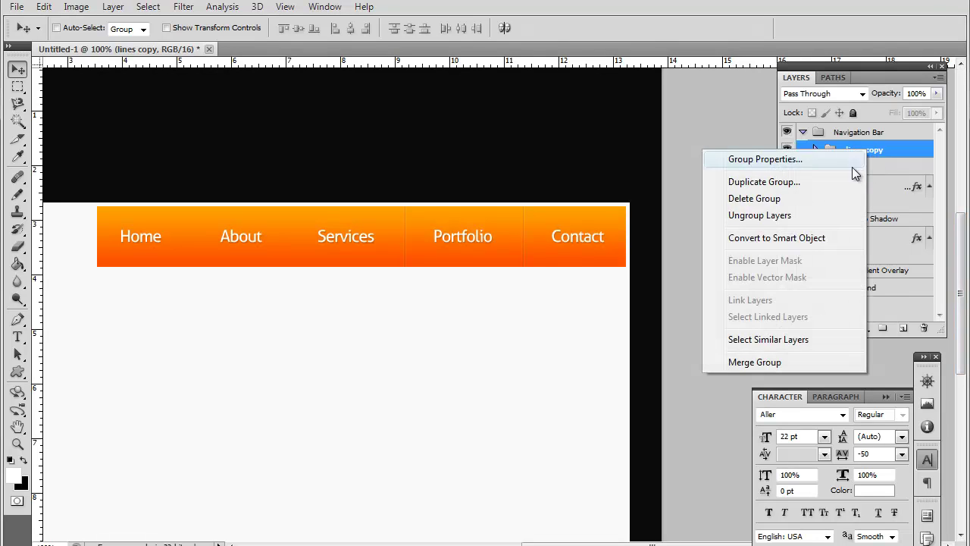
left_click(818, 182)
key("Return")
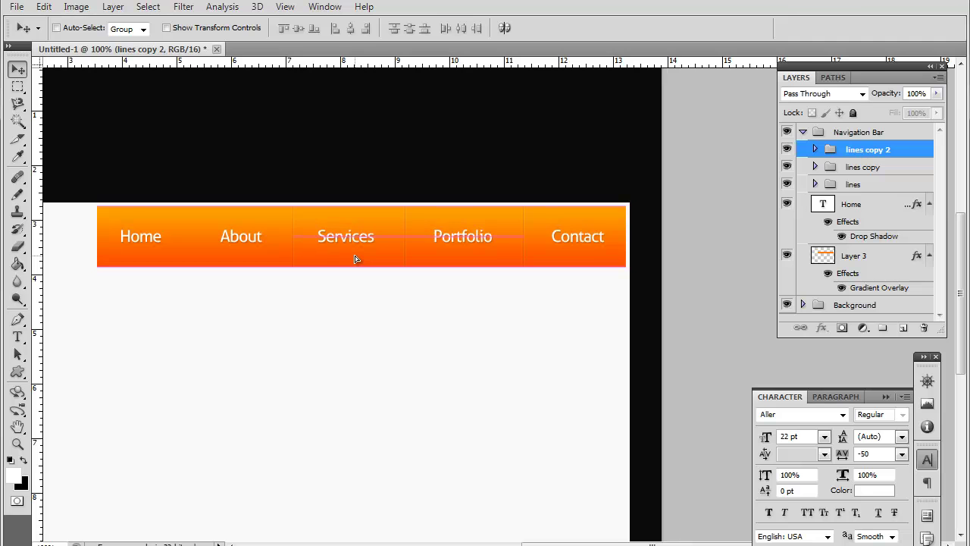
left_click_drag(356, 259, 357, 259)
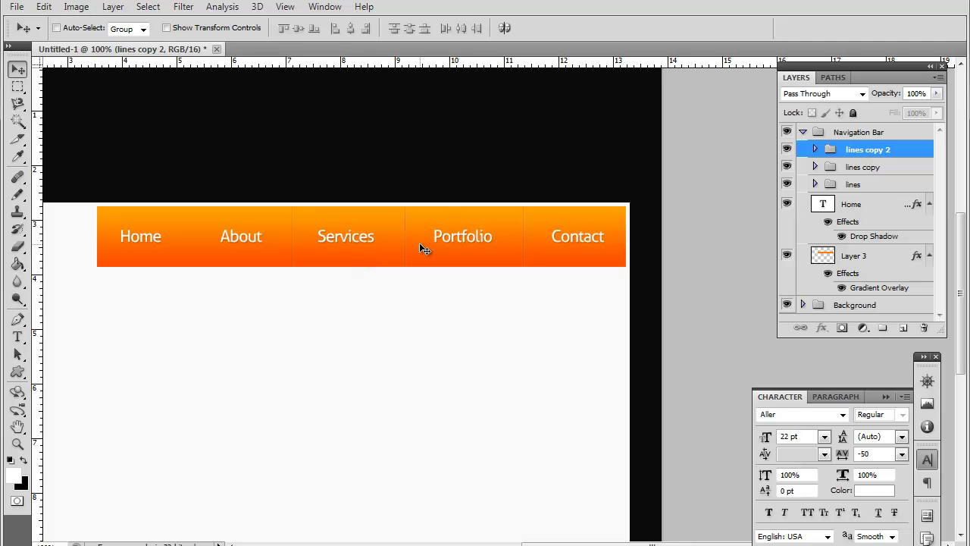
- Create lines copy 3 and drop it between Home and About
right_click(869, 161)
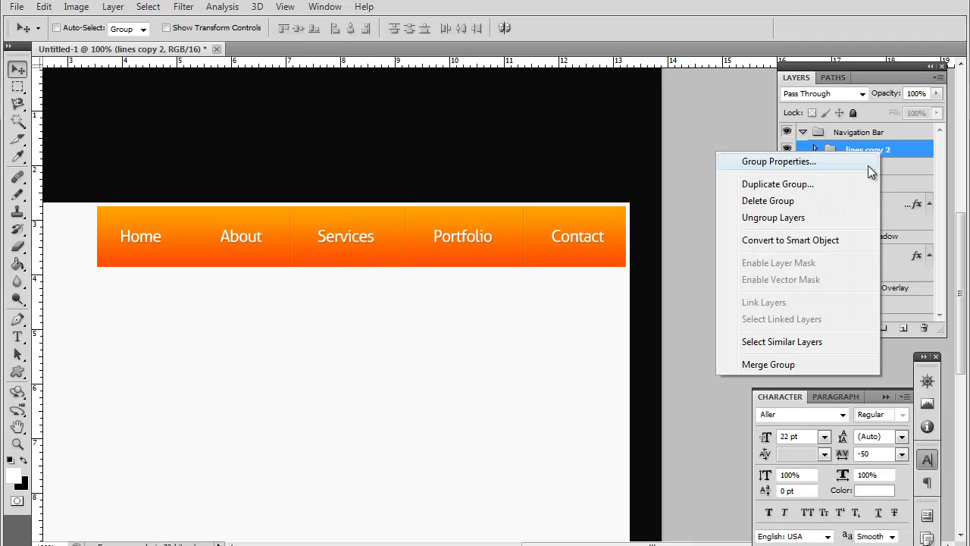
left_click(826, 186)
left_click(614, 149)
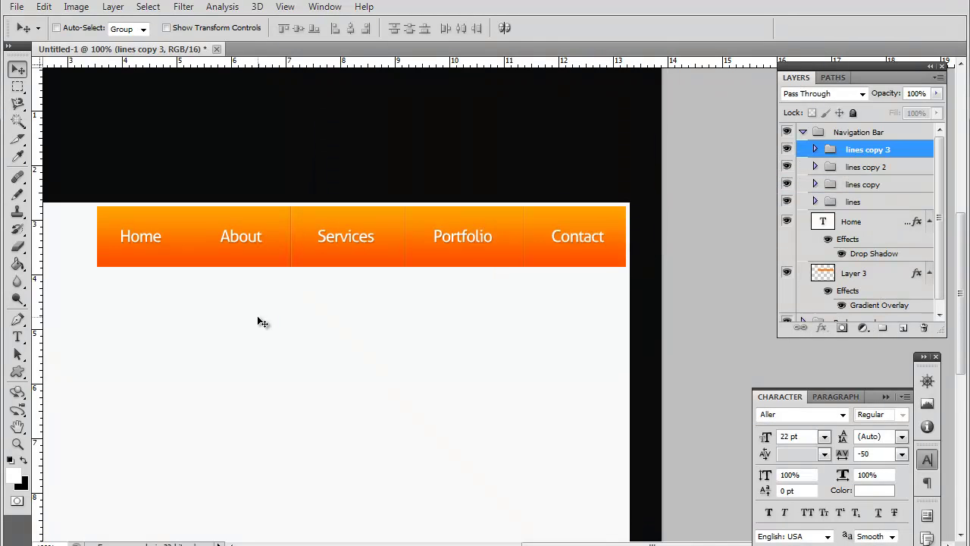
left_click_drag(293, 274, 212, 276)
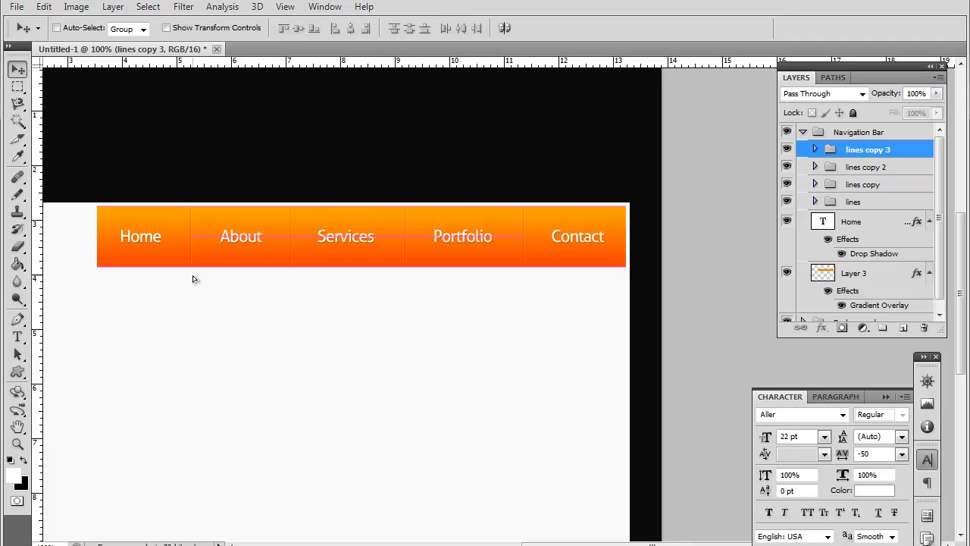
left_click_drag(192, 279, 193, 279)
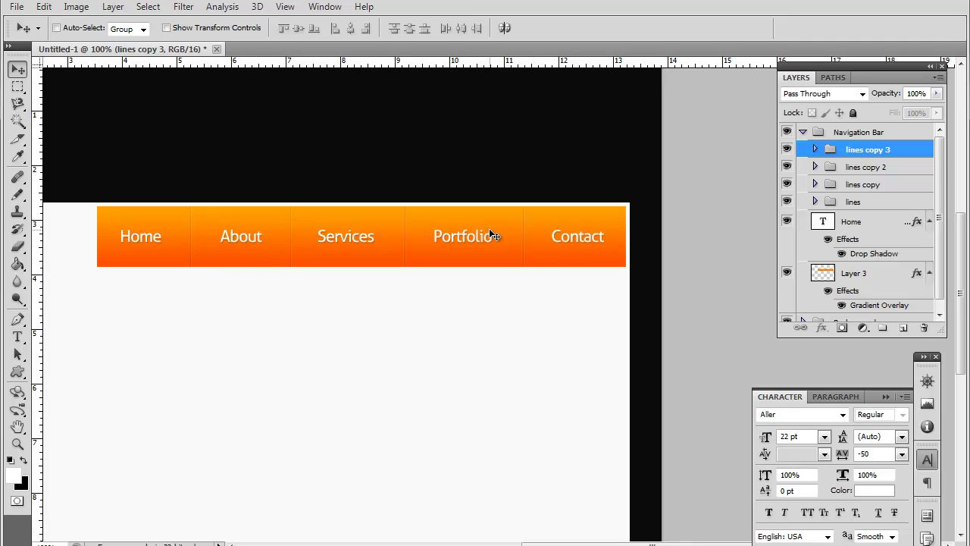
scroll(457, 293, "up", 1)
- Select the Home text layer and nudge the nav labels slightly right
left_click(18, 338)
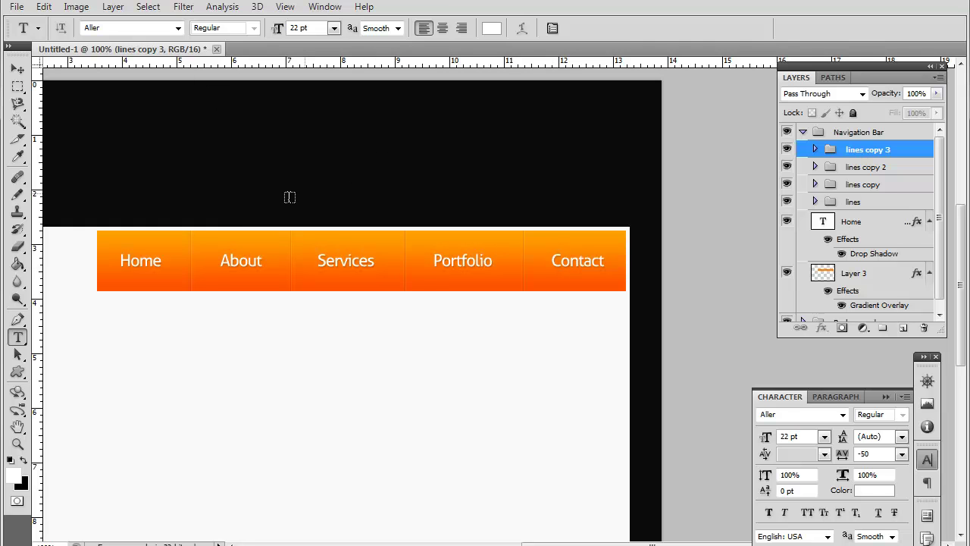
left_click(17, 69)
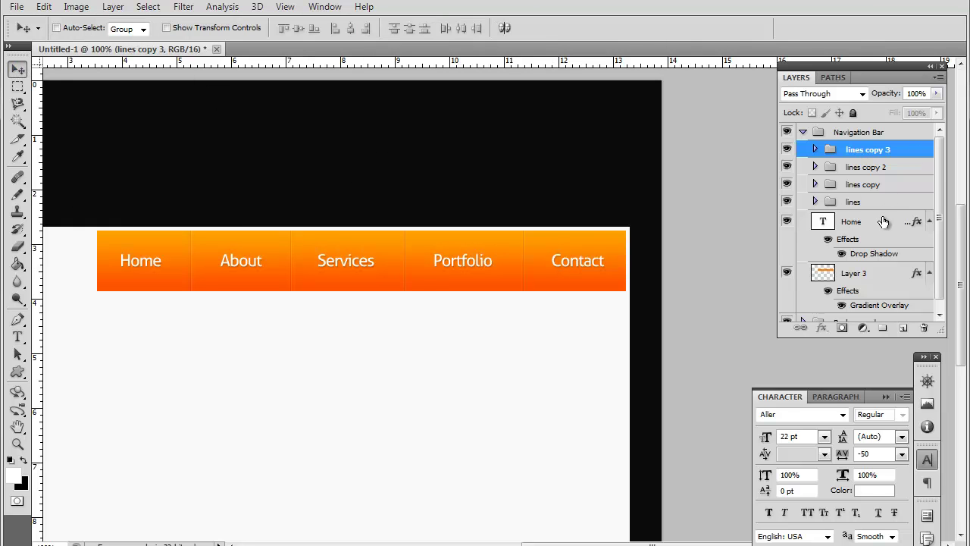
left_click(883, 221)
key("Right")
key("Right")
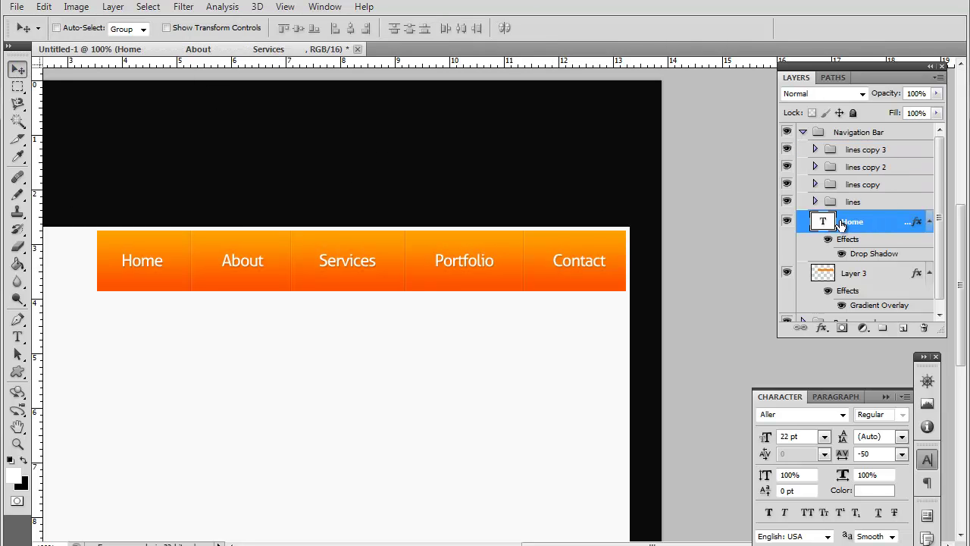
- Delete spaces before About and Contact to even the label spacing, and commit the edit
left_click(17, 339)
left_click(217, 257)
key("Delete")
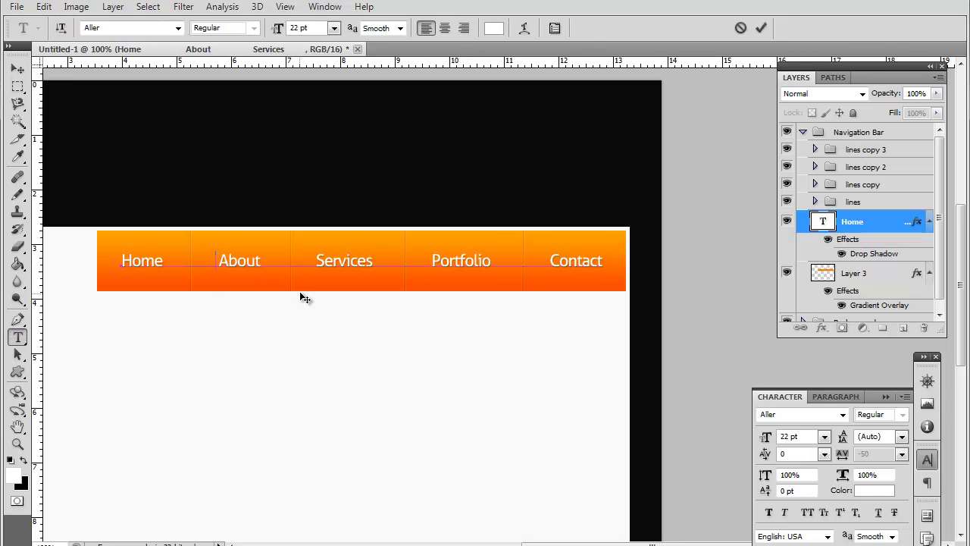
left_click(300, 254)
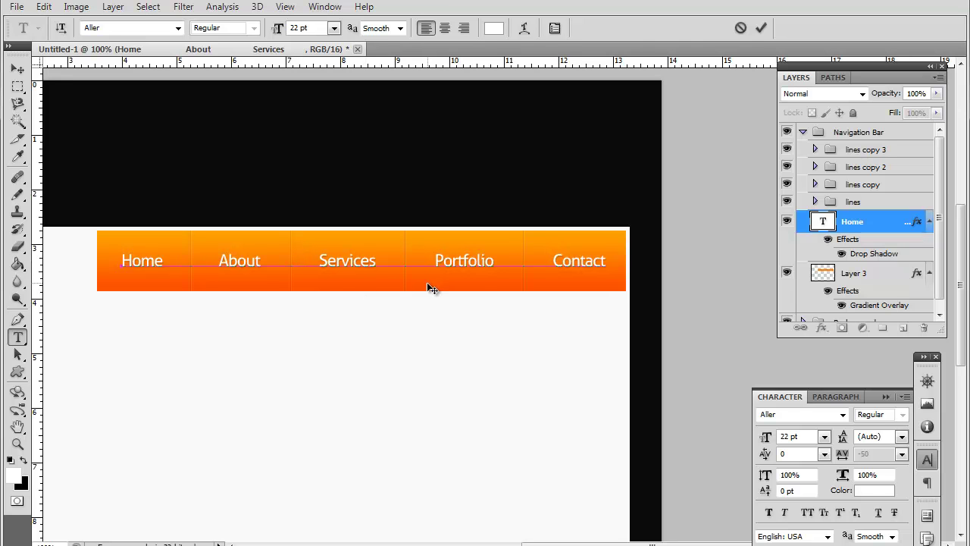
left_click(545, 260)
key("Delete")
key("Delete")
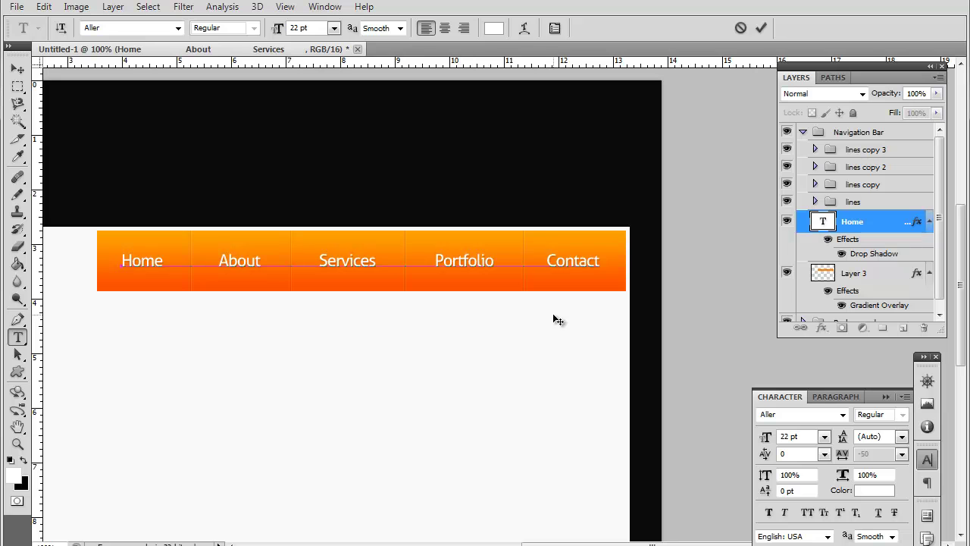
left_click(17, 69)
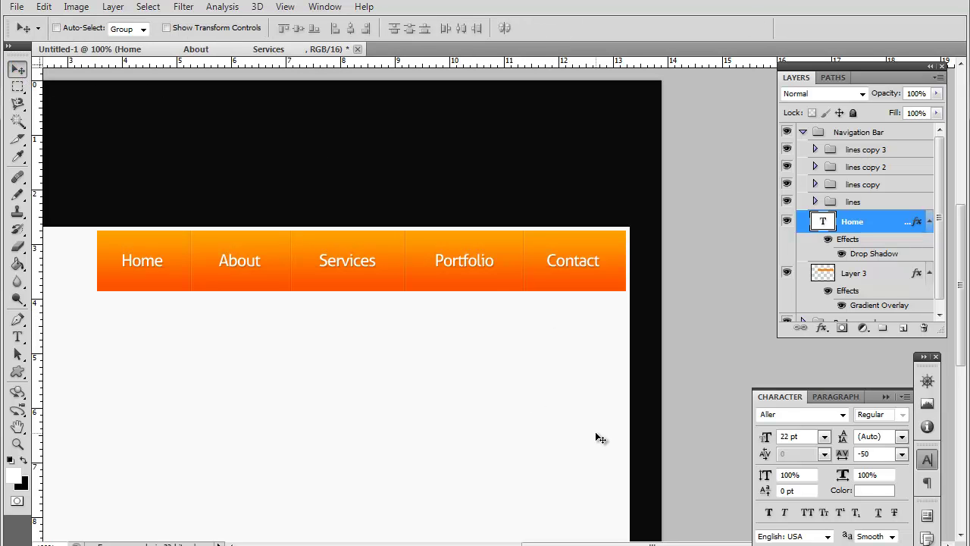